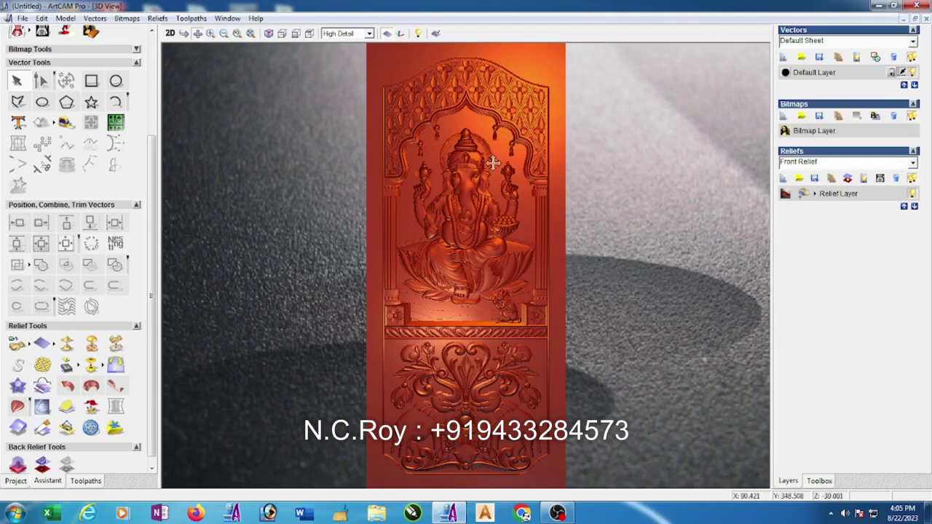
Scale the height of the whole relief layer to 40 mm and inspect the relief in 3D.
left_click(118, 346)
left_click_drag(408, 287, 357, 292)
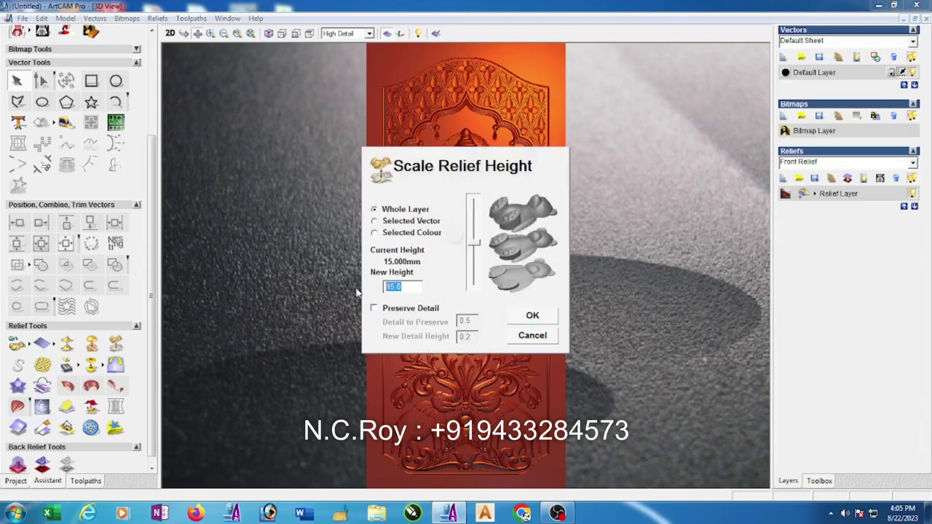
type("40")
left_click(550, 317)
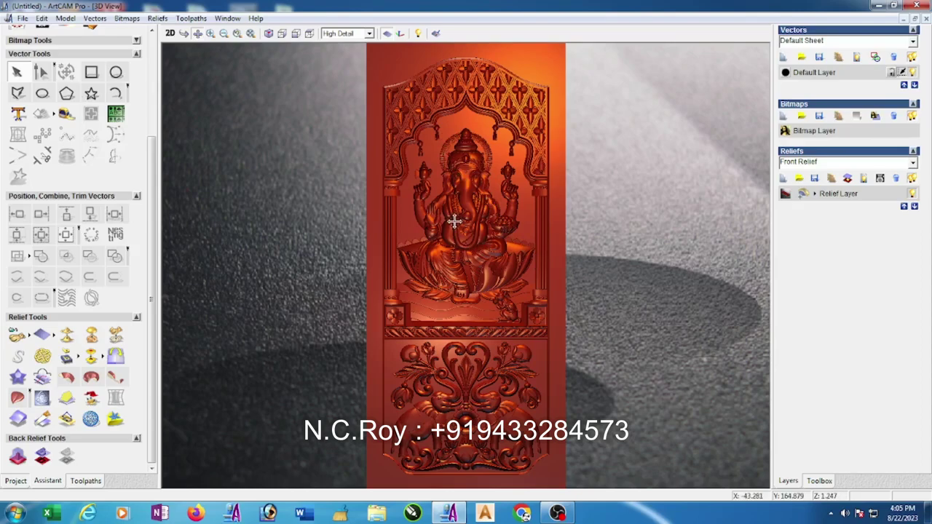
left_click_drag(450, 369, 514, 295)
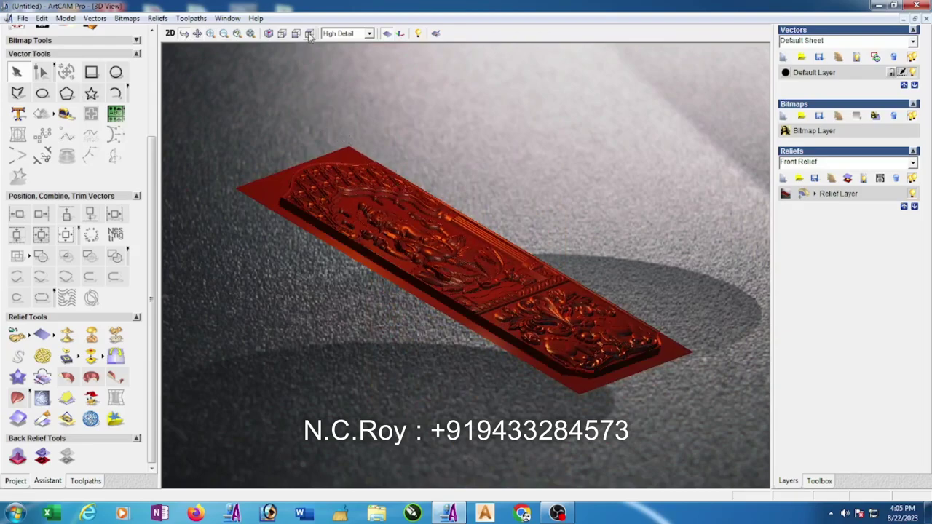
mouse_move(579, 297)
left_mouse_down()
mouse_move(573, 310)
mouse_move(570, 285)
left_mouse_up()
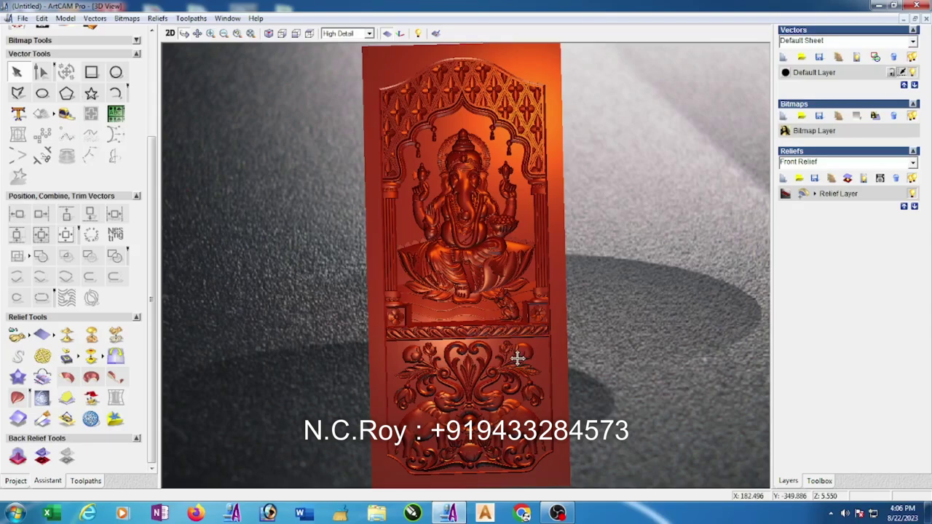
Close the current model along with the program, and relaunch ArtCAM 2008 in a maximized window.
left_click(921, 5)
left_click(476, 282)
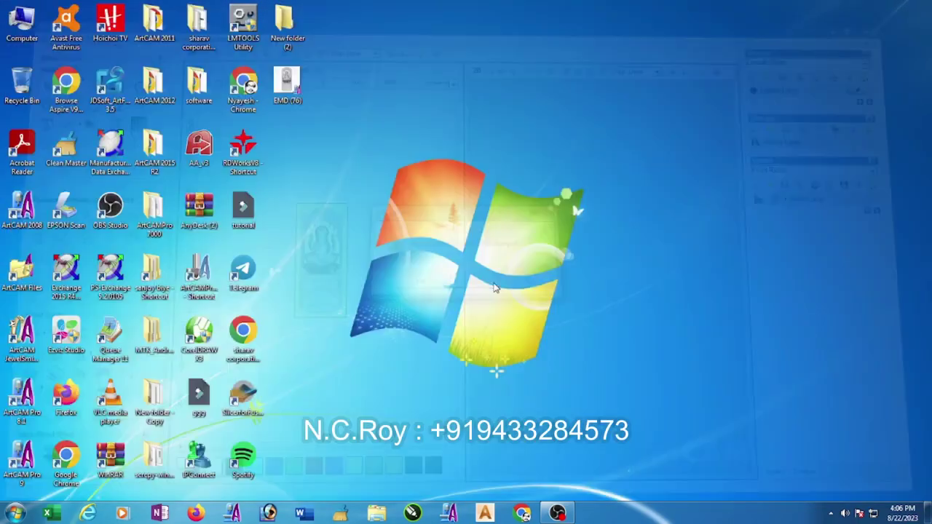
double_click(22, 207)
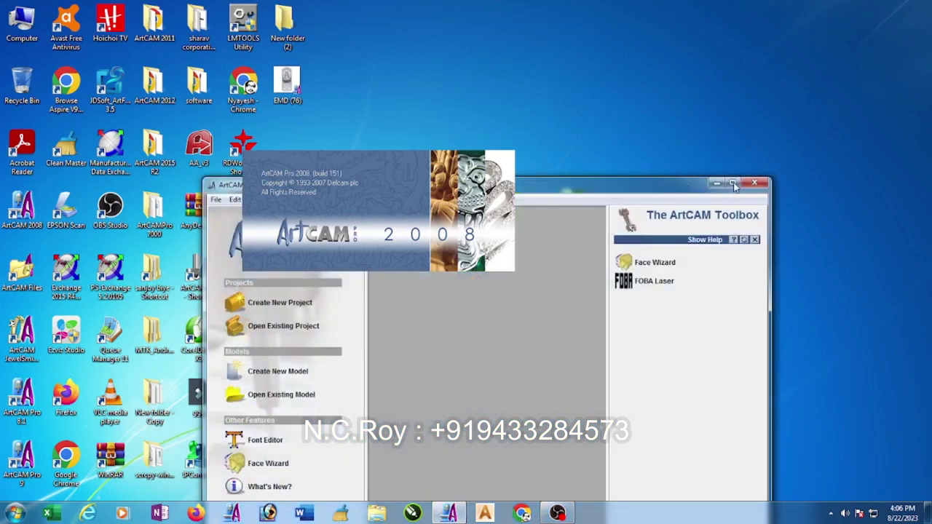
left_click(734, 184)
Create a new model in inches, 72 high and 32 wide, and maximize its 2D view.
left_click(84, 191)
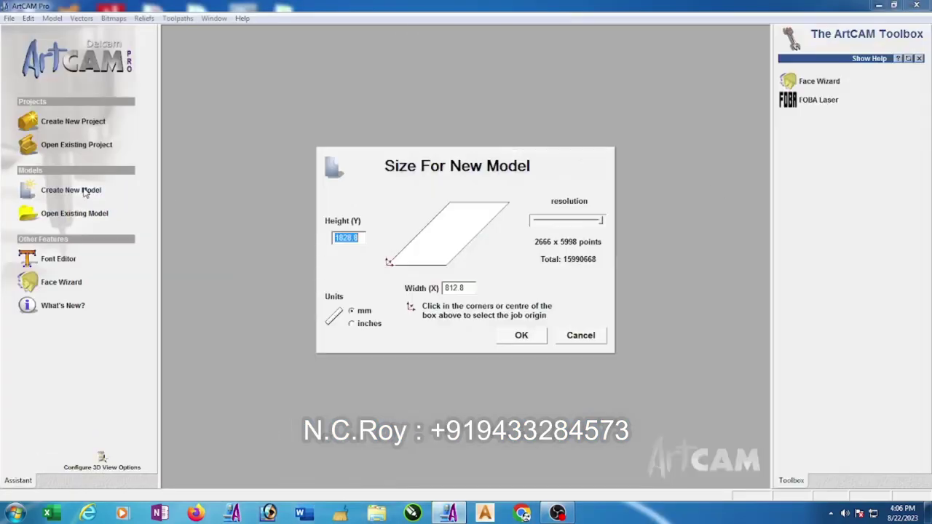
left_click(353, 324)
left_click(353, 312)
left_click(363, 324)
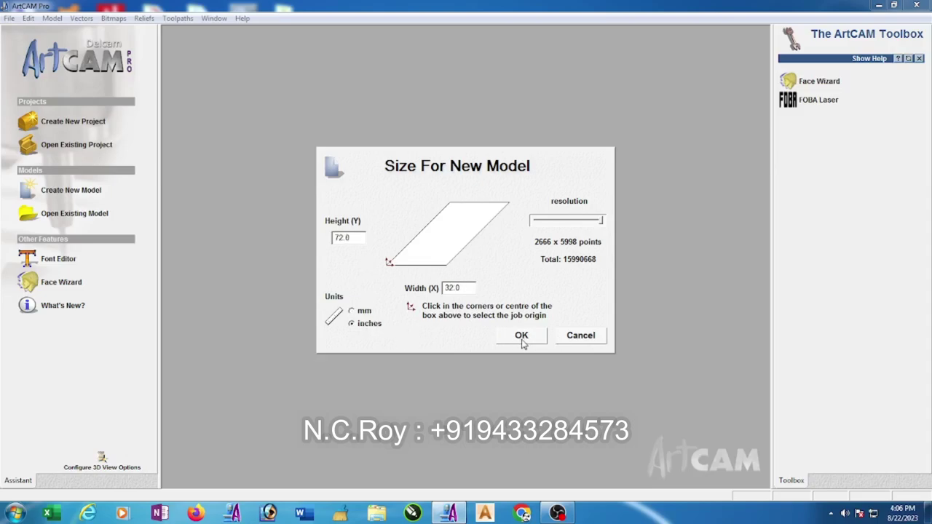
left_click(521, 338)
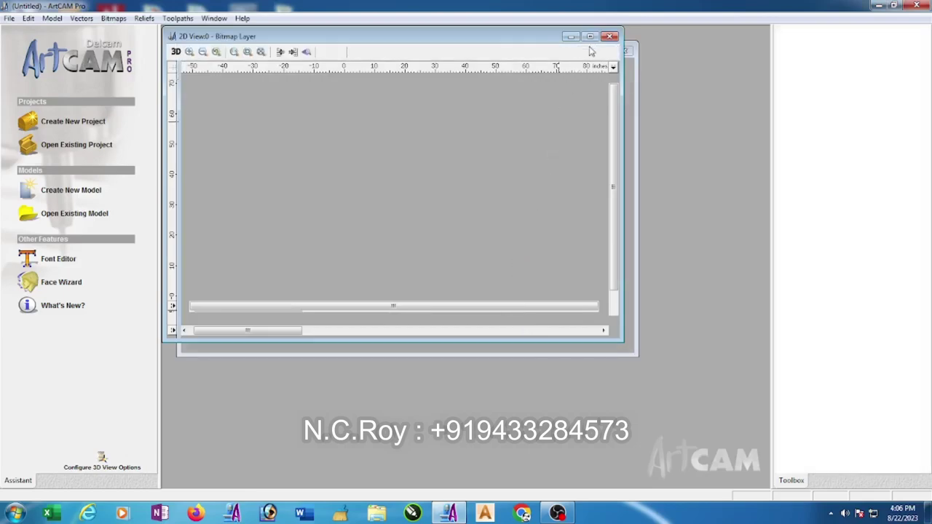
left_click(590, 37)
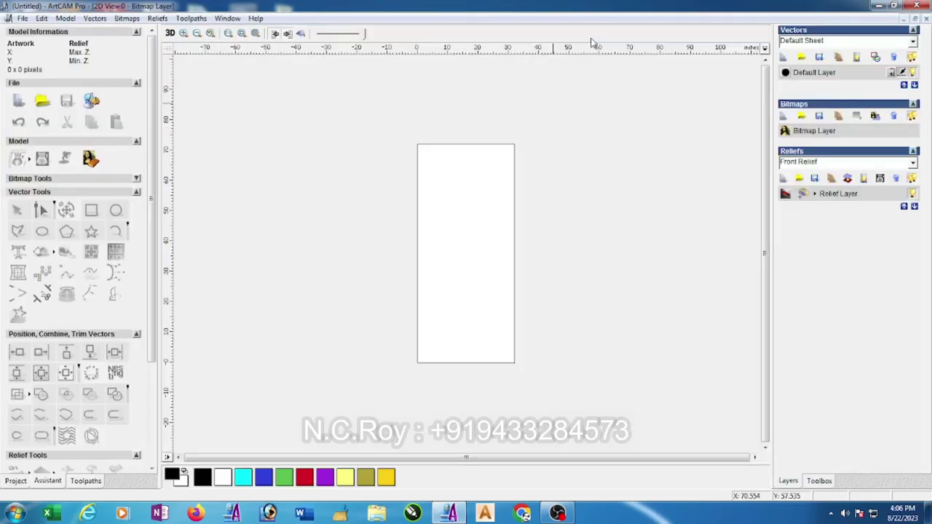
Create a rectangle 32 inches wide and 72 inches high and centre it on the model.
left_click(101, 209)
left_click_drag(423, 166, 525, 389)
double_click(88, 142)
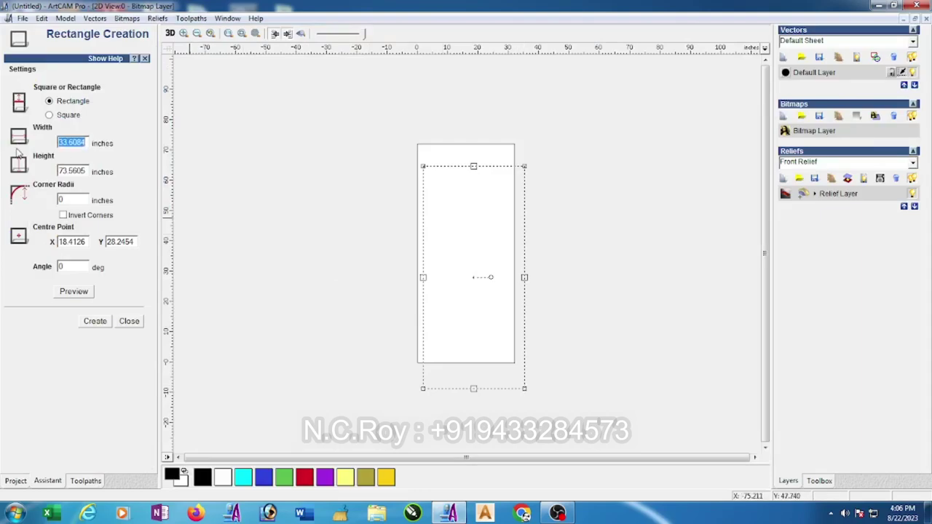
type("32")
double_click(85, 171)
type("72")
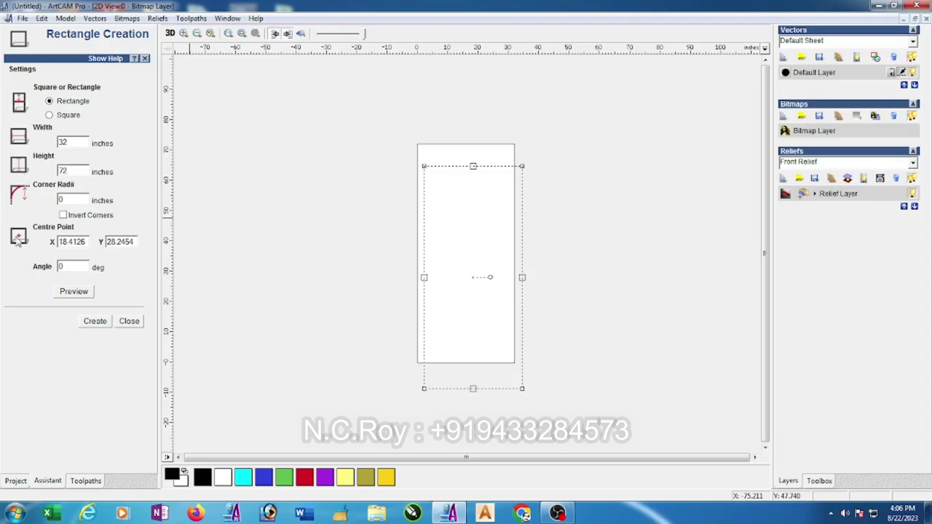
left_click(94, 321)
left_click(129, 321)
key("F9")
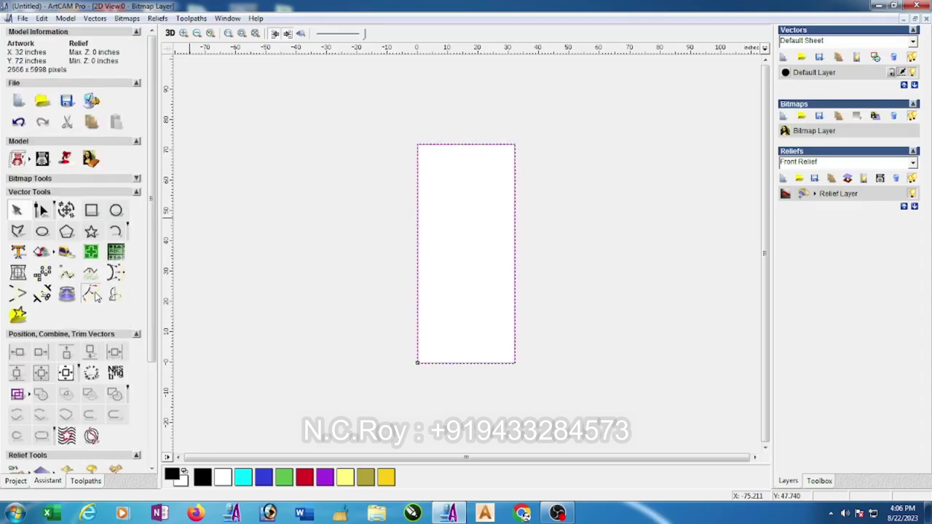
Offset the rectangle inwards by 4 inches with sharp corners, keeping the original vector.
left_click(92, 294)
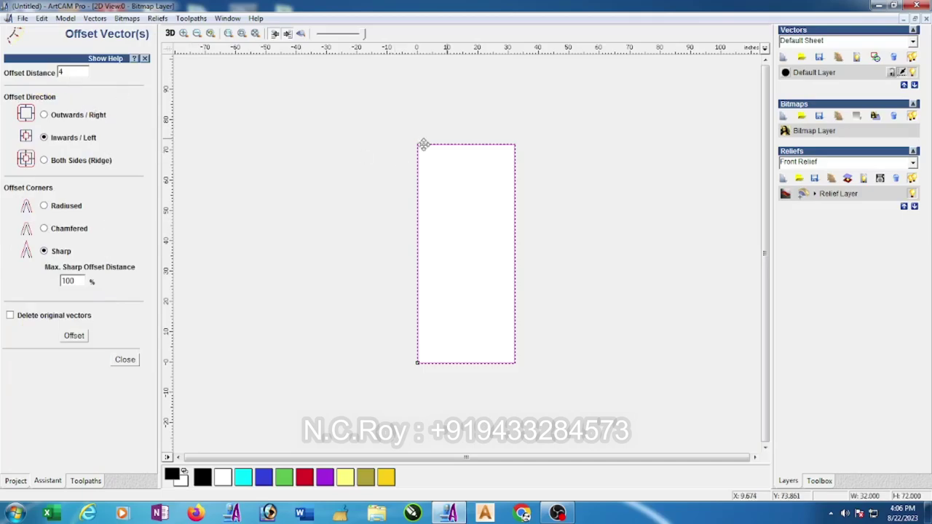
left_click(72, 336)
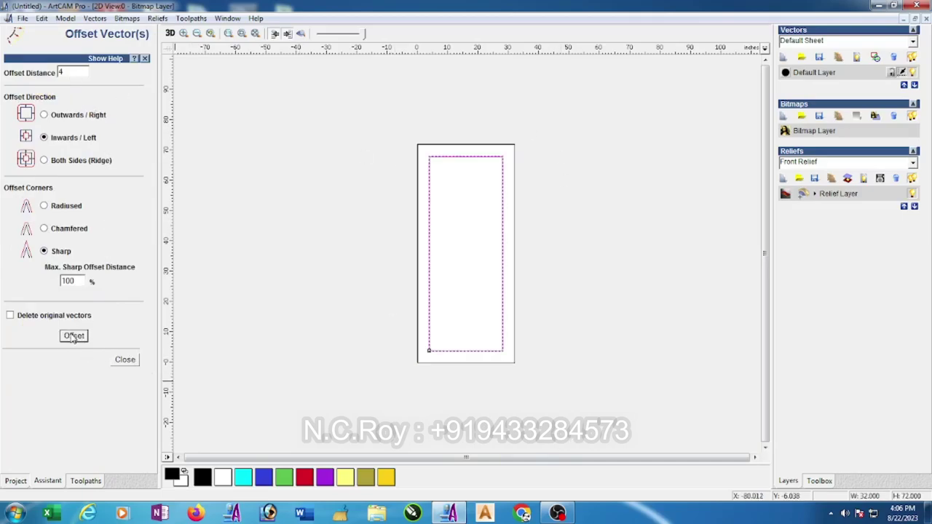
left_click(125, 361)
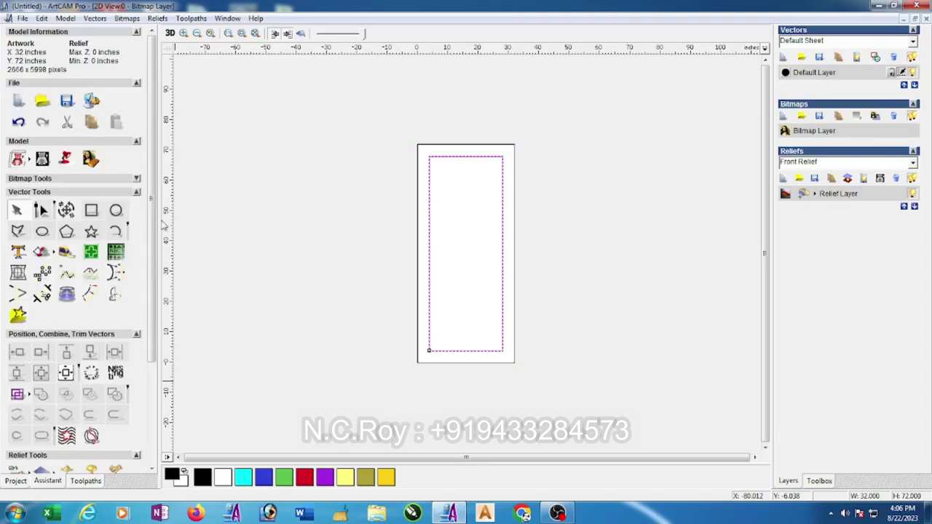
Switch the model's units from inches to millimetres in the model size settings.
left_click(65, 18)
left_click(89, 47)
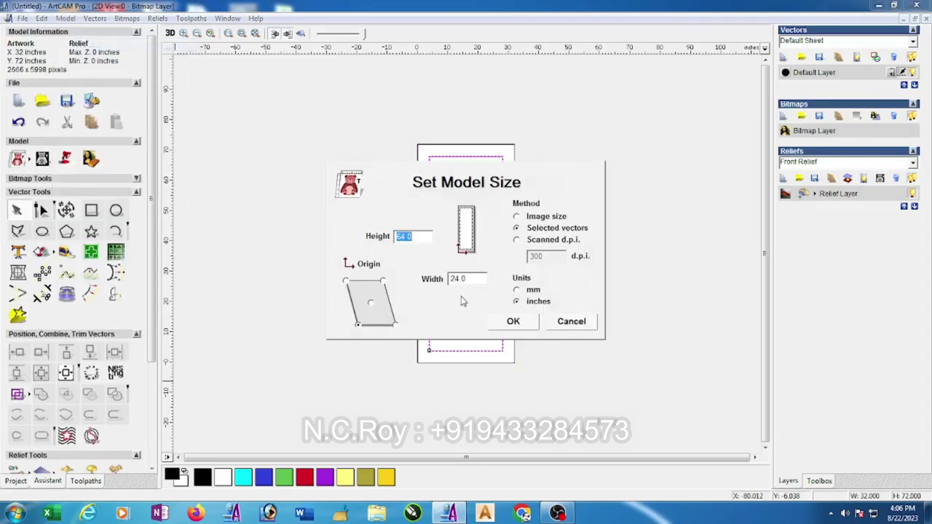
left_click(530, 292)
left_click(532, 323)
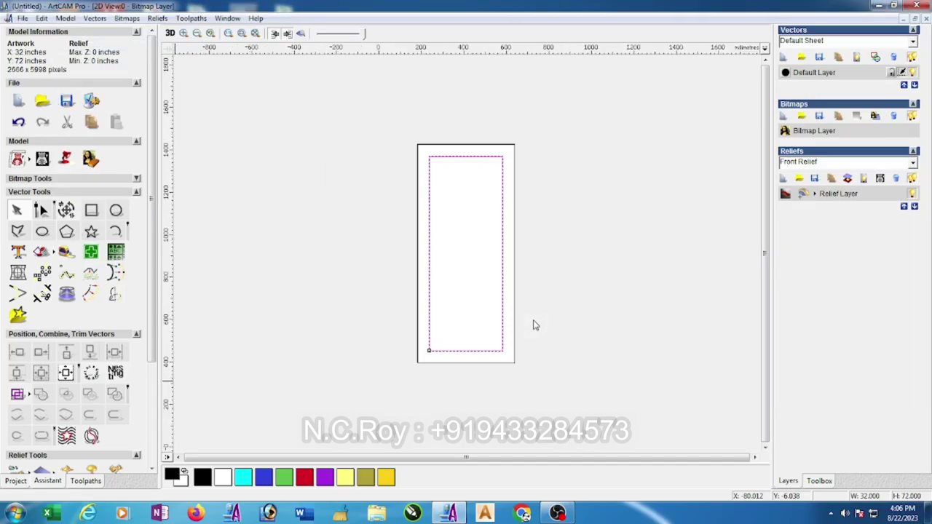
Load the EMD (76) relief from the Desktop as 3D clipart and move it outside the model, beside the door outline.
left_click(158, 19)
left_click(176, 74)
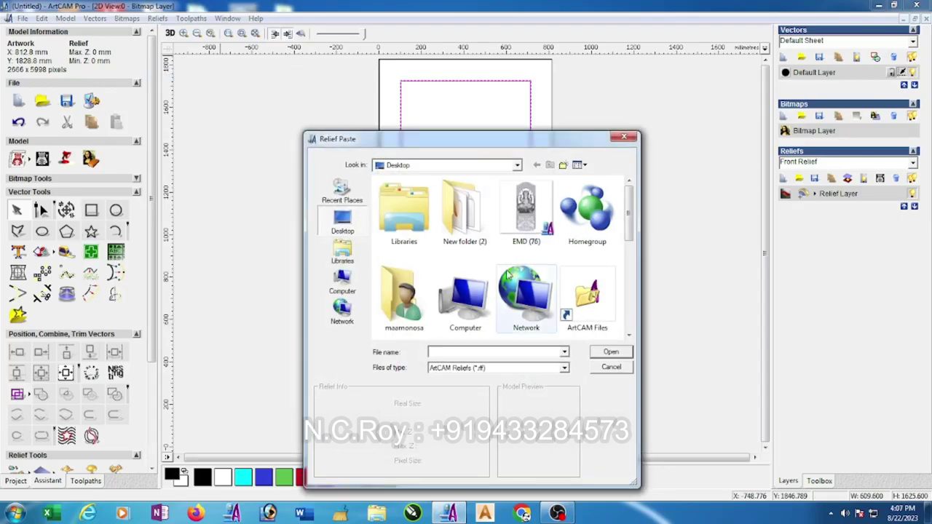
left_click(531, 211)
double_click(531, 211)
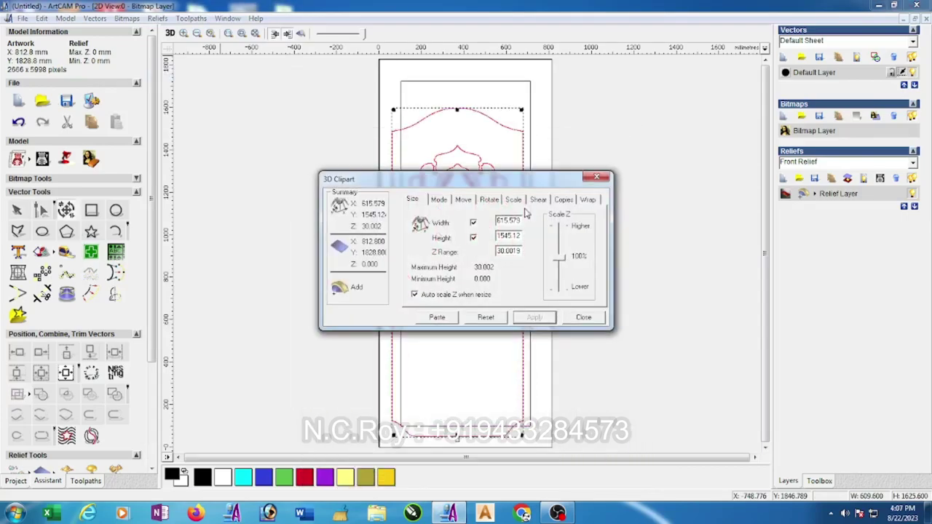
left_click_drag(528, 182, 793, 253)
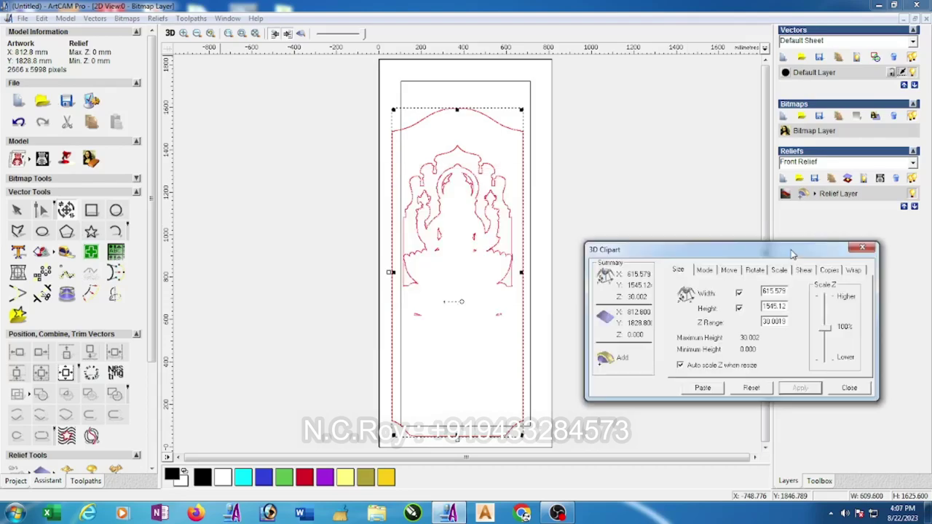
left_click(524, 214)
left_click_drag(524, 214, 704, 176)
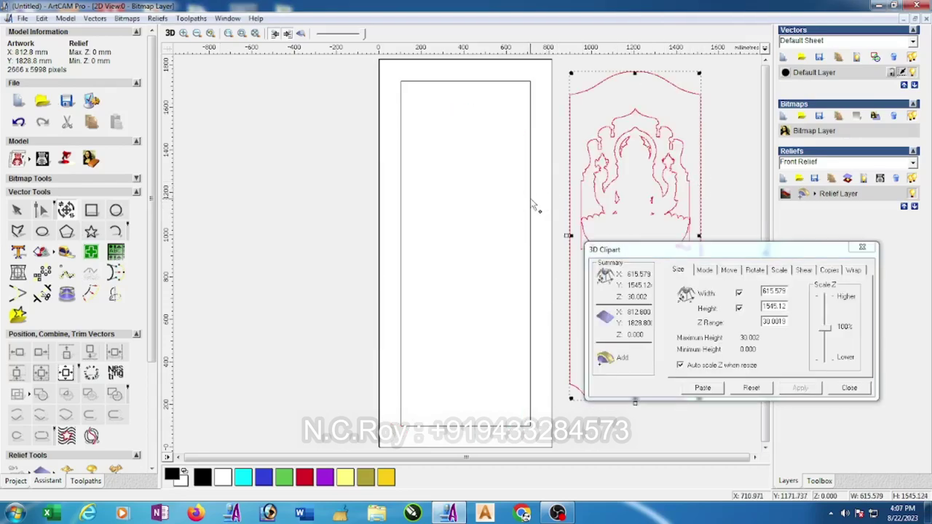
Resize the relief clipart to the inner rectangle's size, 609.6 mm wide and 1625.6 mm high, and centre it on the model.
left_click(67, 211)
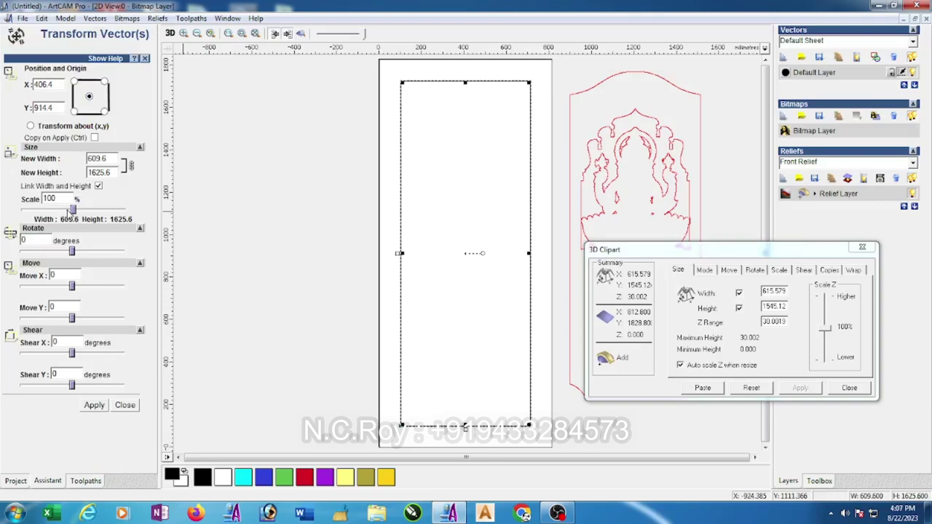
double_click(785, 291)
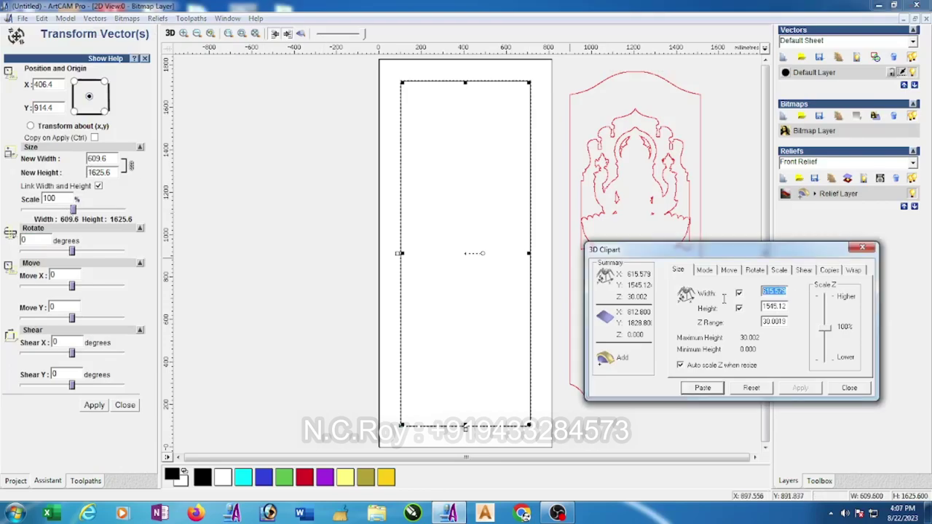
type("609.6")
double_click(775, 306)
type("1")
left_click(800, 388)
left_click(687, 188)
key("F9")
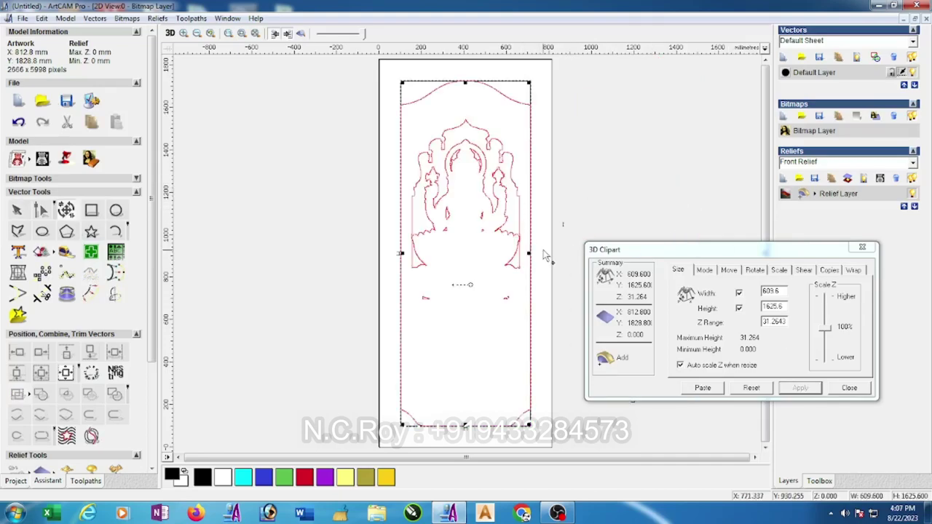
Set the clipart's Z range to 15 mm and paste it into the relief layer.
double_click(784, 325)
type("15")
left_click(809, 388)
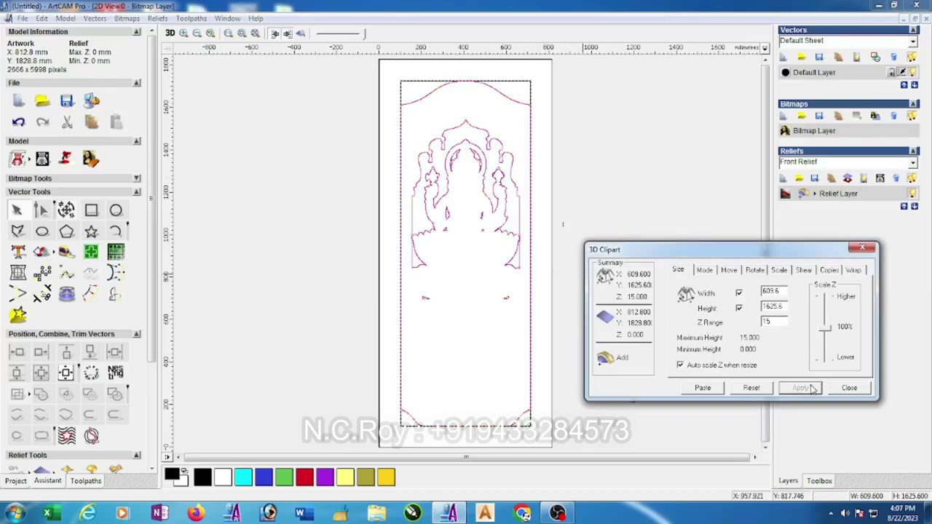
left_click(704, 388)
left_click(849, 388)
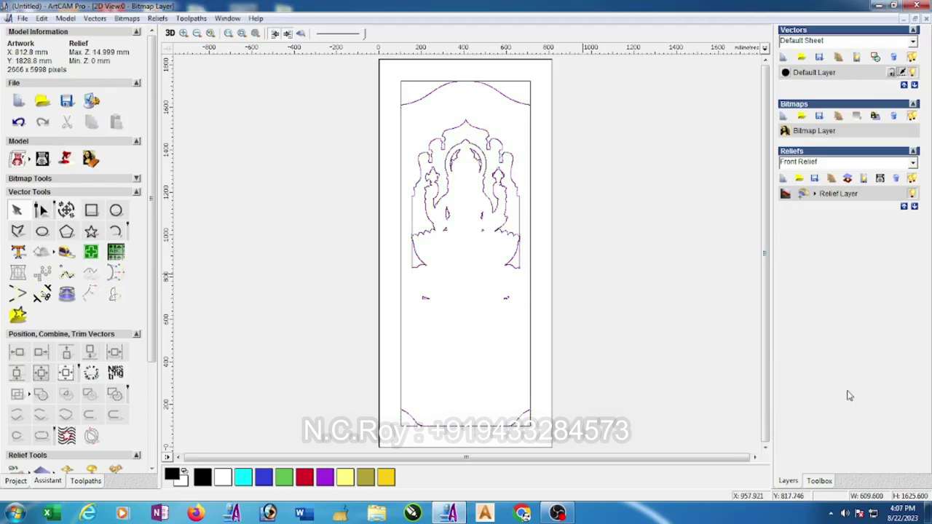
Show the relief preview in the 2D view and ungroup all of the pasted clipart's vectors.
left_click(299, 35)
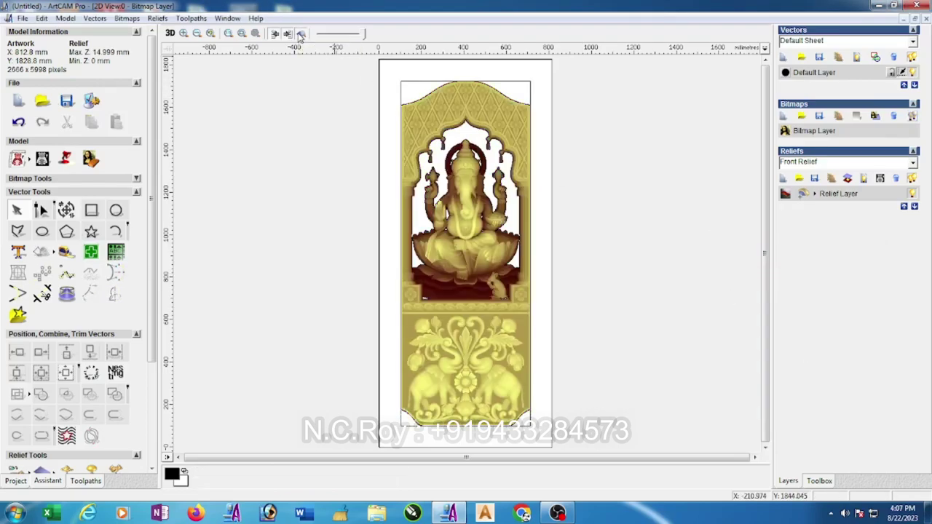
right_click(531, 181)
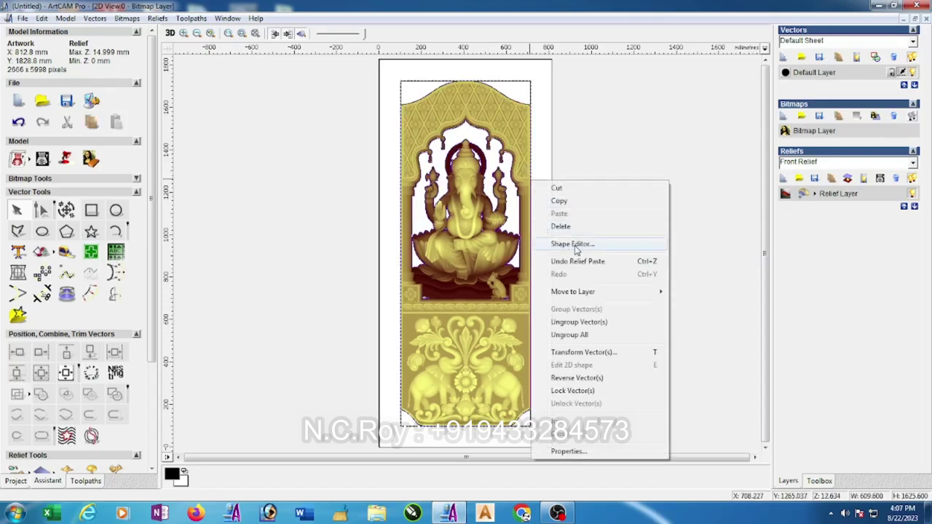
left_click(571, 335)
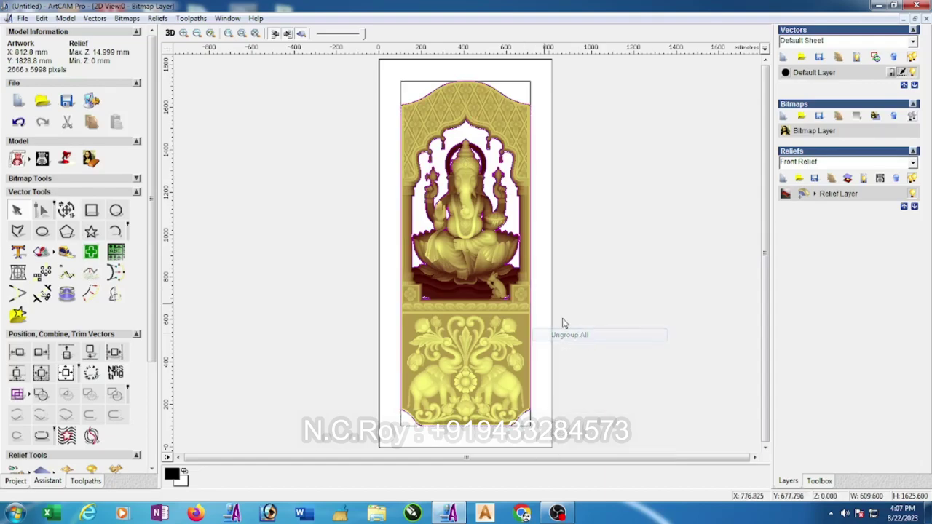
Merge a flat shape with a start height of 0.1 mm high into the relief inside the panel's outer outline.
left_click(530, 284)
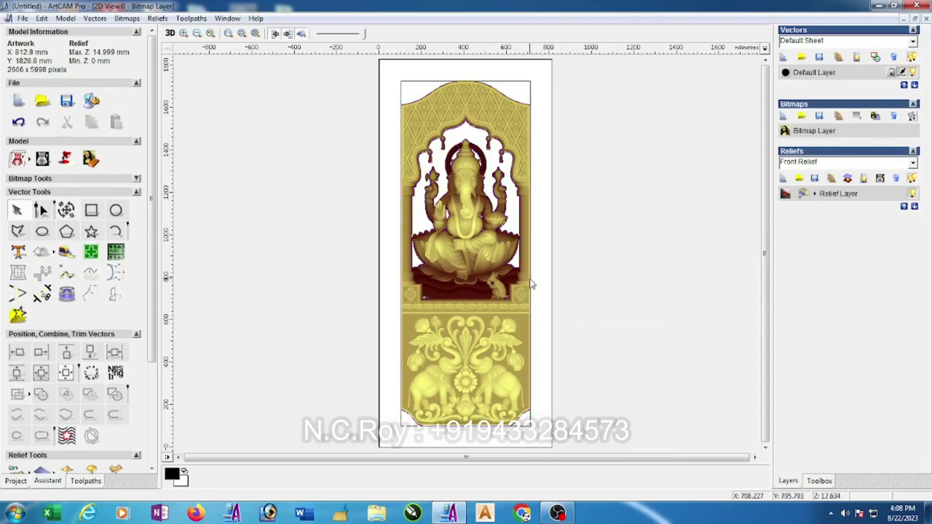
right_click(531, 282)
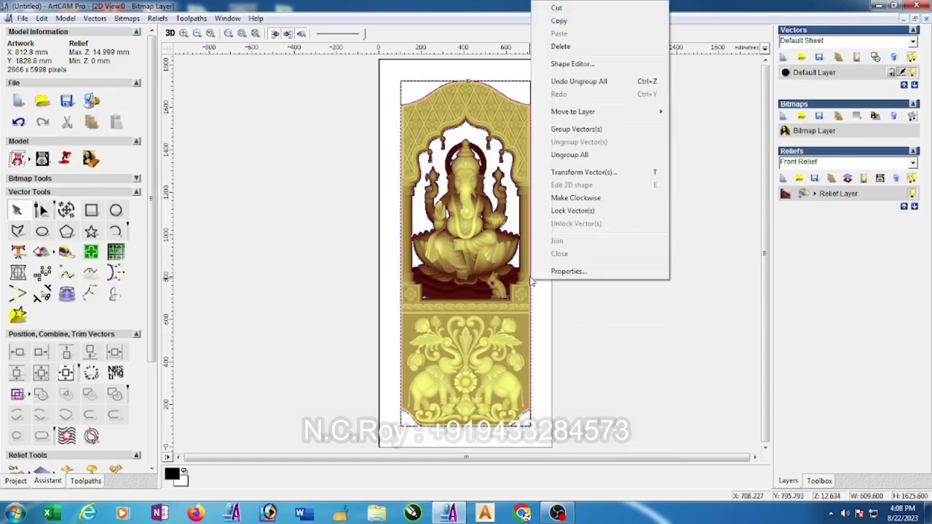
left_click(580, 66)
double_click(525, 217)
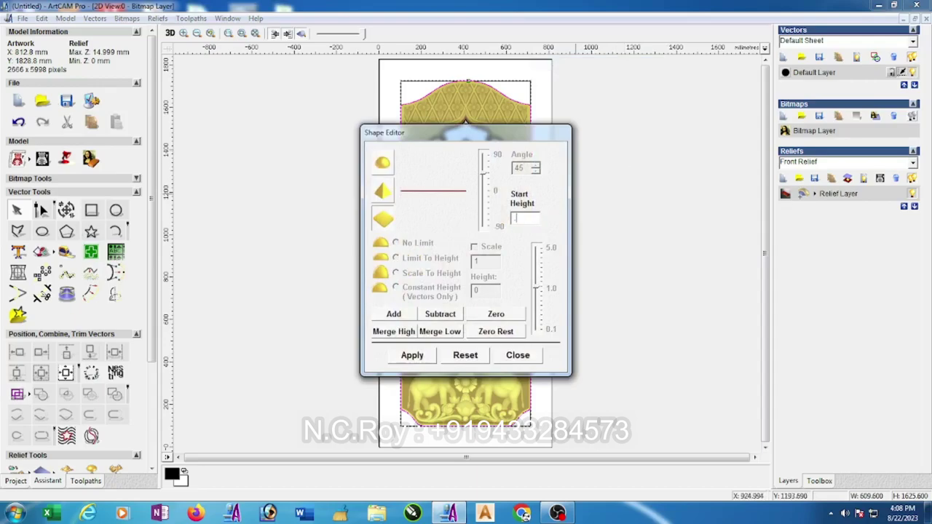
left_click(393, 332)
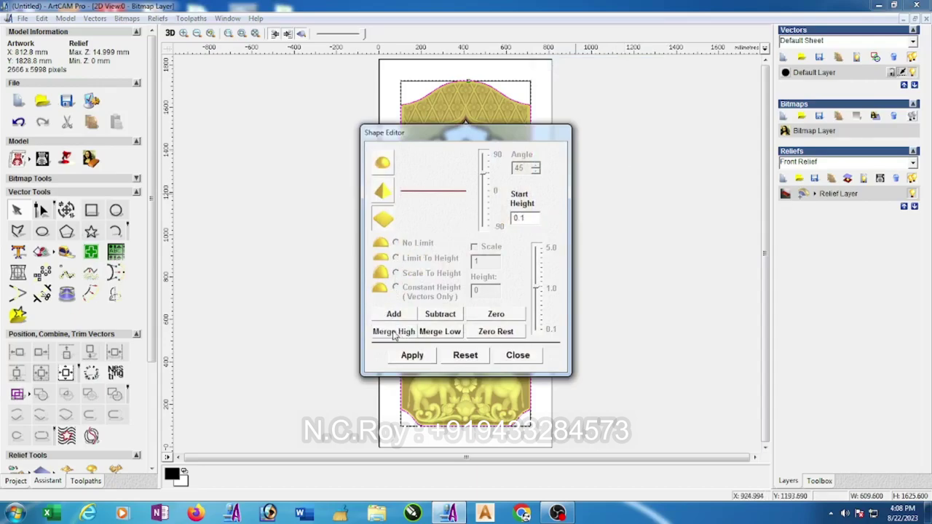
left_click(518, 355)
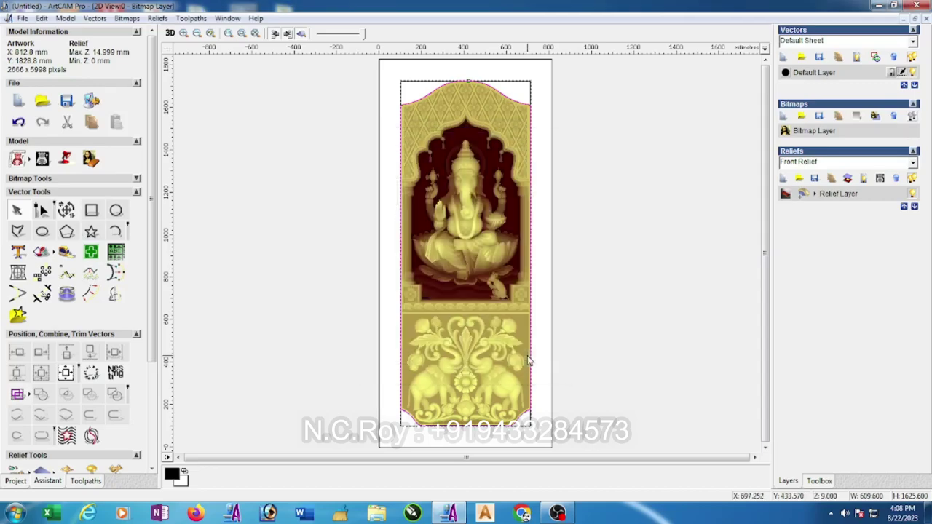
Examine the Ganesha figure, lotus base, mouse and arch of the pasted relief against the panel's vectors.
left_click(639, 224)
scroll(457, 179, "up", 3)
scroll(456, 180, "down", 2)
scroll(456, 184, "down", 2)
scroll(454, 244, "up", 4)
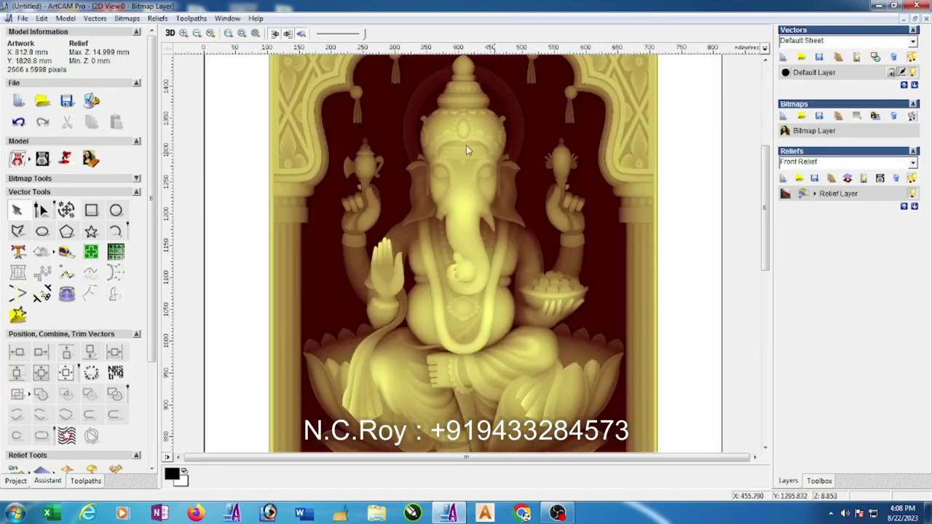
scroll(520, 241, "down", 2)
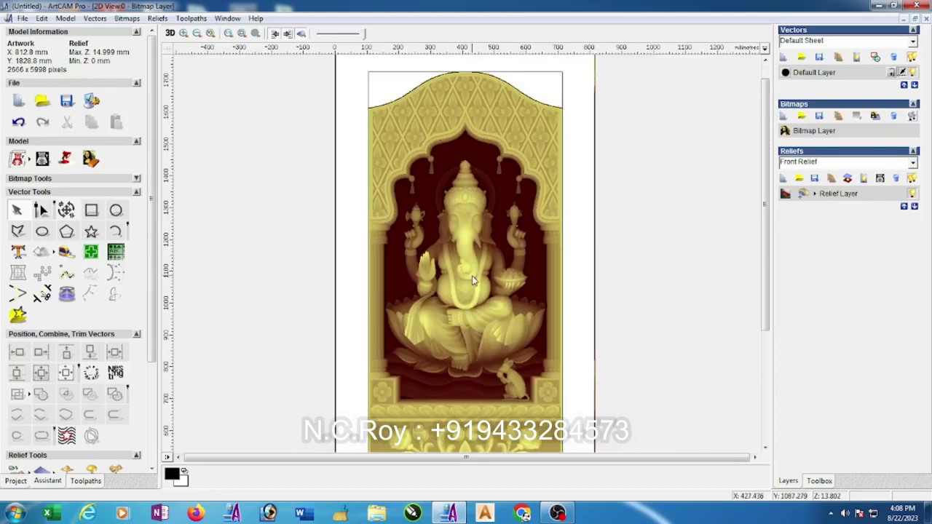
scroll(490, 348, "up", 2)
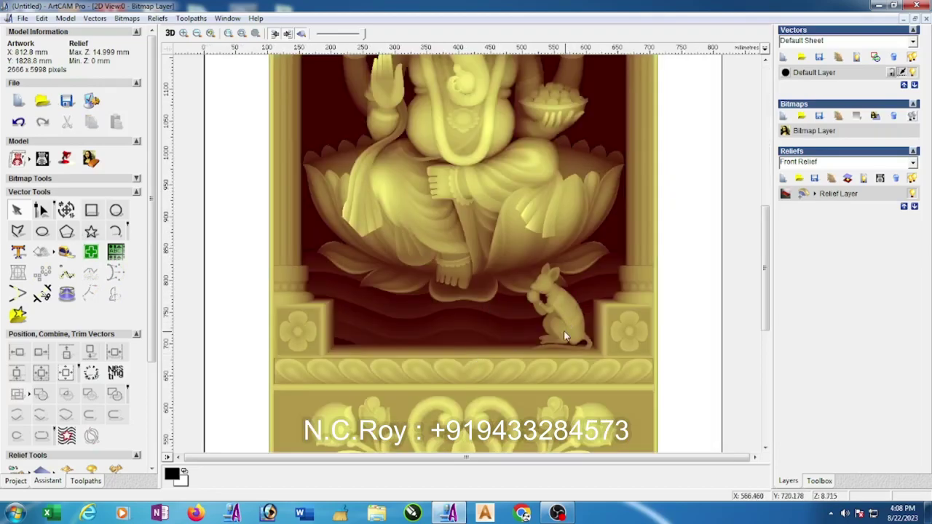
scroll(561, 299, "down", 2)
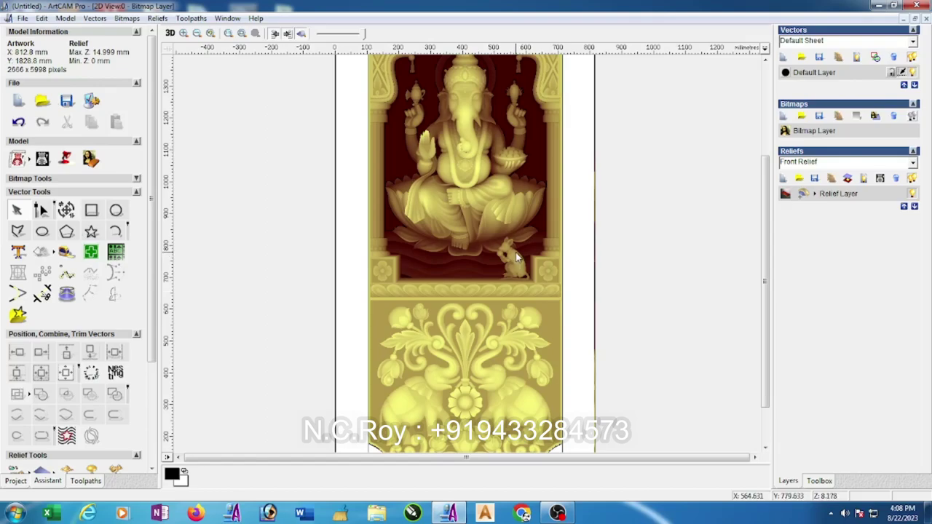
scroll(517, 256, "down", 1)
scroll(481, 225, "up", 1)
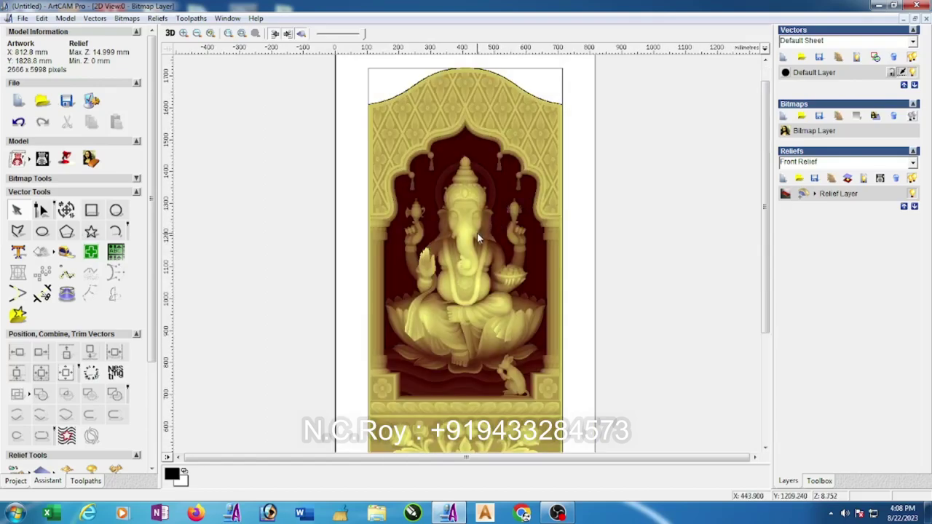
left_click(299, 35)
left_click(300, 34)
scroll(395, 328, "up", 2)
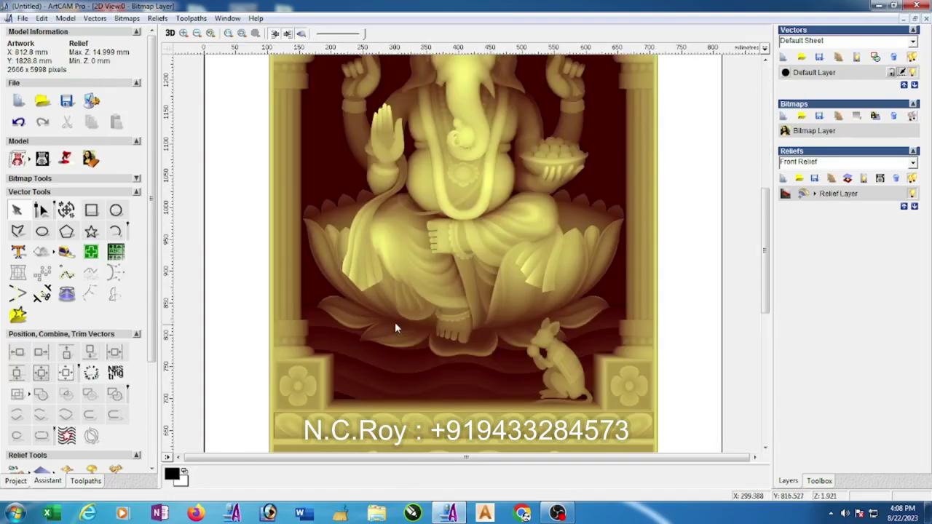
scroll(322, 288, "up", 1)
scroll(362, 272, "down", 4)
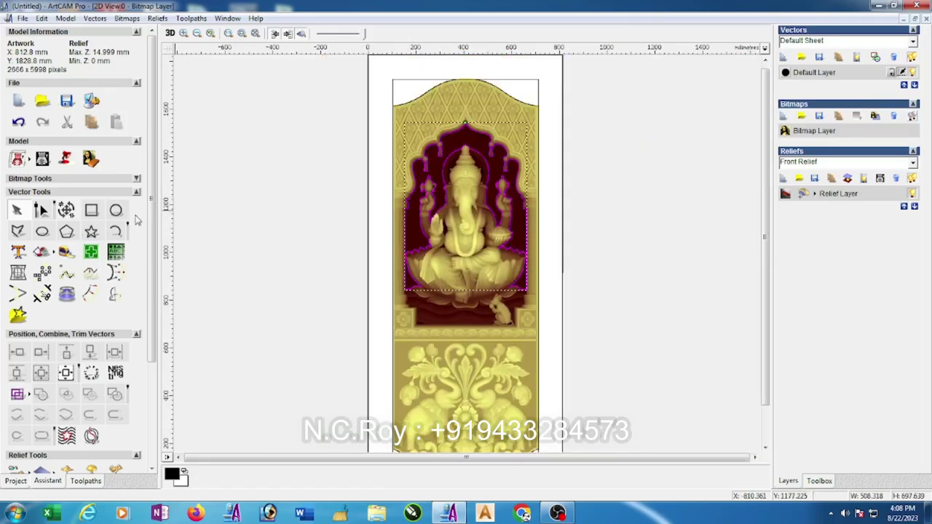
Hide the relief preview and cut the vector outlining the recessed background at its lower-left corner node beside the pillar.
left_click(41, 209)
scroll(417, 288, "up", 4)
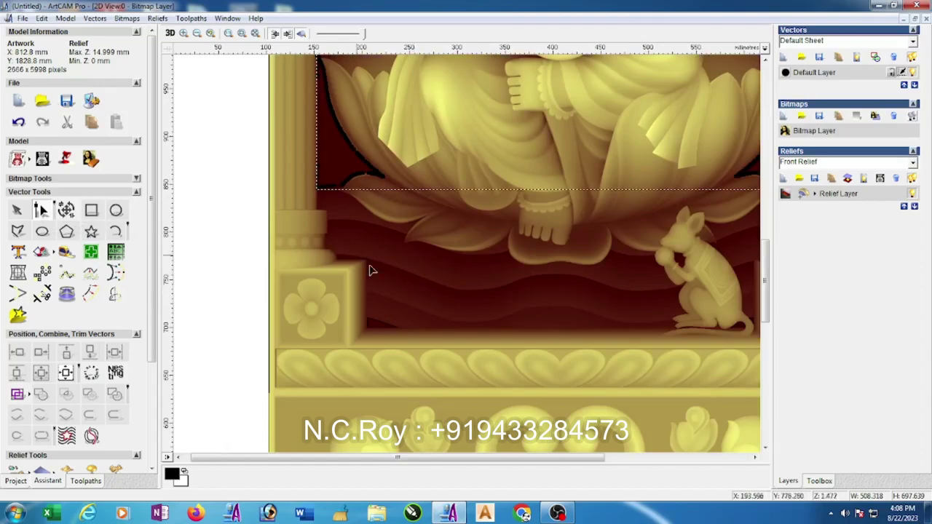
mouse_move(361, 33)
left_mouse_down()
mouse_move(318, 34)
mouse_move(377, 40)
left_mouse_up()
left_click(303, 34)
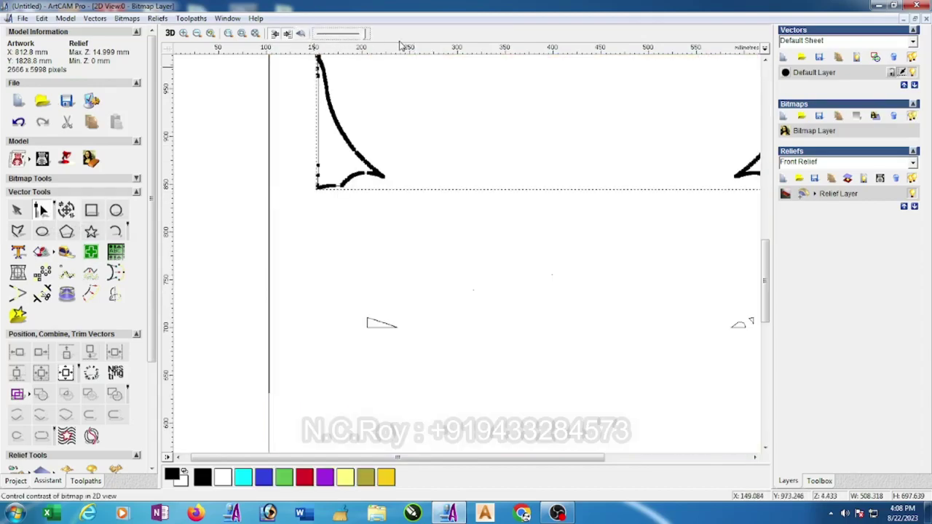
left_click(235, 154)
scroll(303, 177, "up", 2)
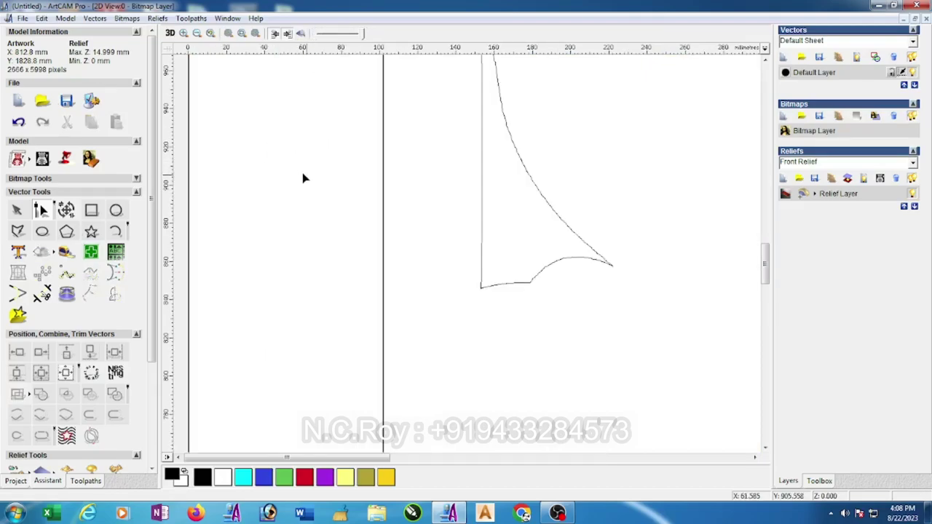
left_click(494, 289)
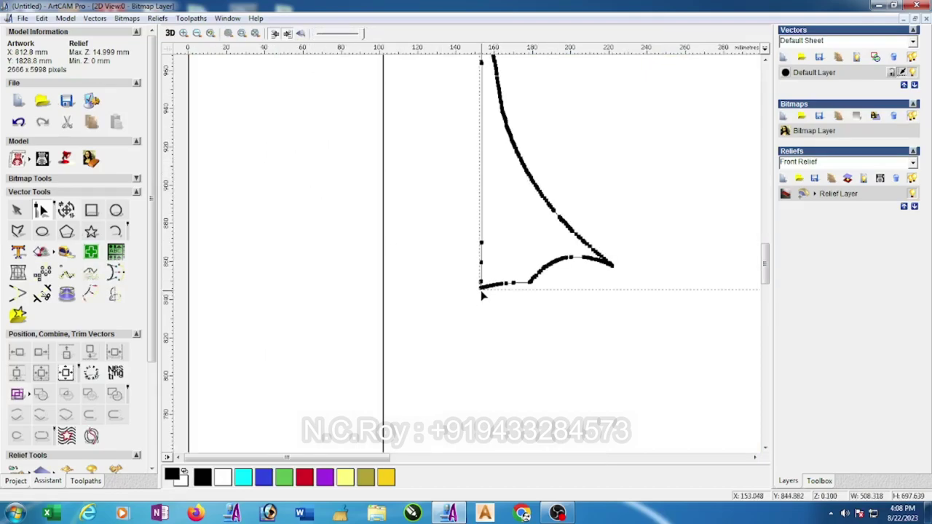
scroll(482, 292, "up", 3)
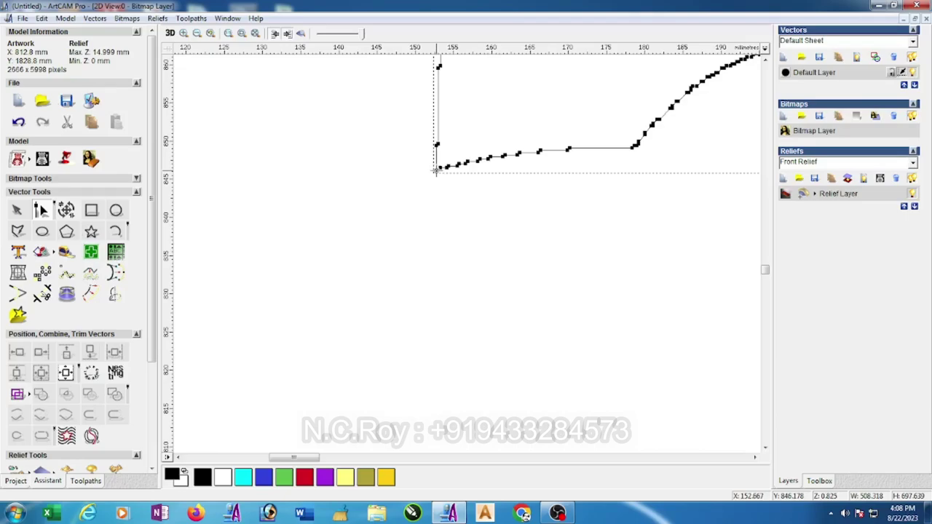
scroll(452, 179, "down", 5)
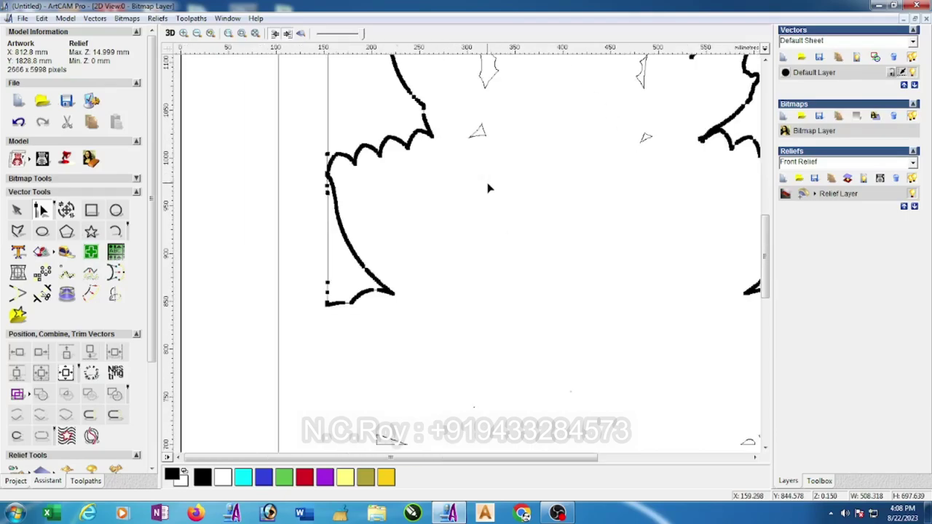
Cut the background outline at its lower-right corner node and show the relief preview again.
left_click(542, 271)
scroll(576, 252, "up", 2)
scroll(582, 248, "up", 2)
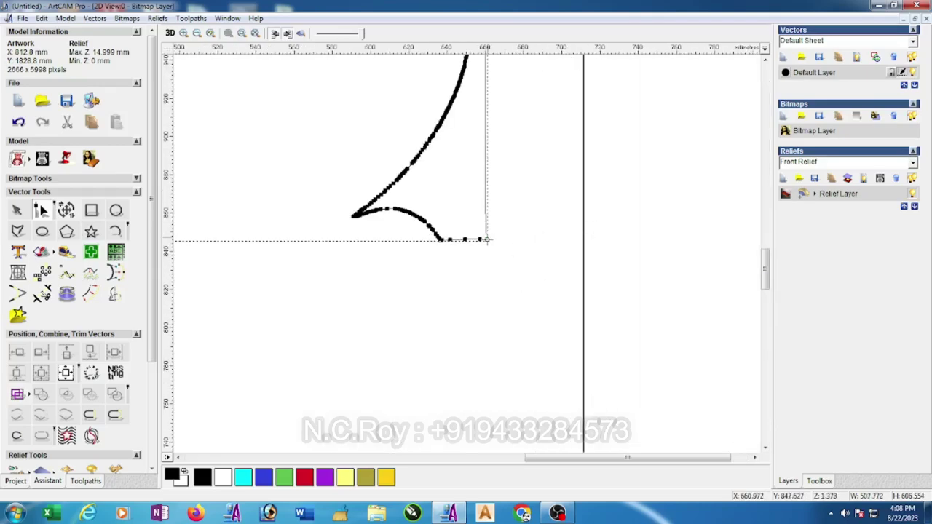
left_click(519, 173)
scroll(520, 172, "down", 2)
left_click(300, 34)
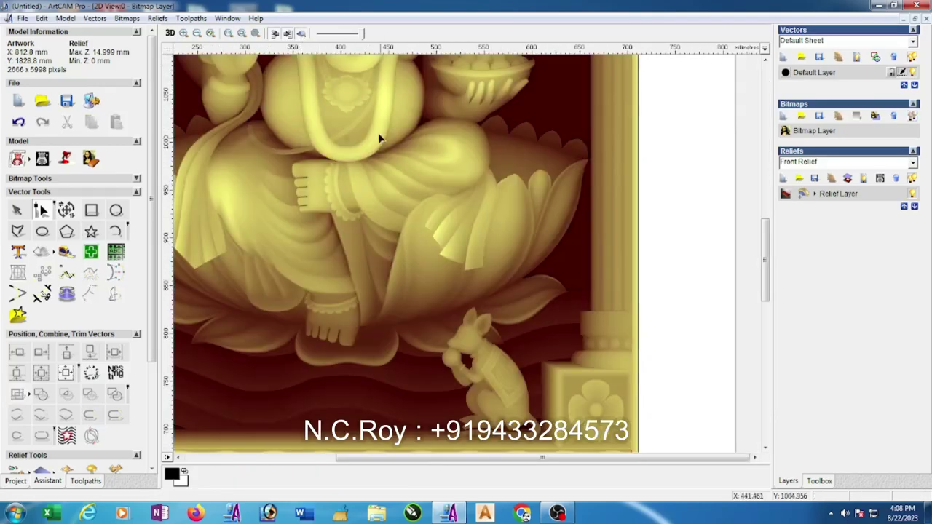
Cut the lower background outline at the node where it meets the tip of the left lotus petal.
scroll(370, 126, "down", 2)
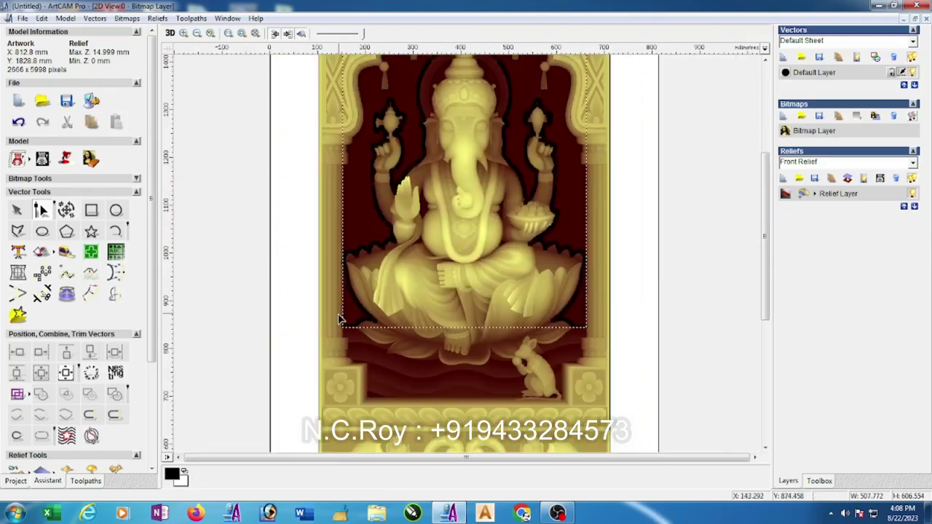
scroll(375, 341, "up", 2)
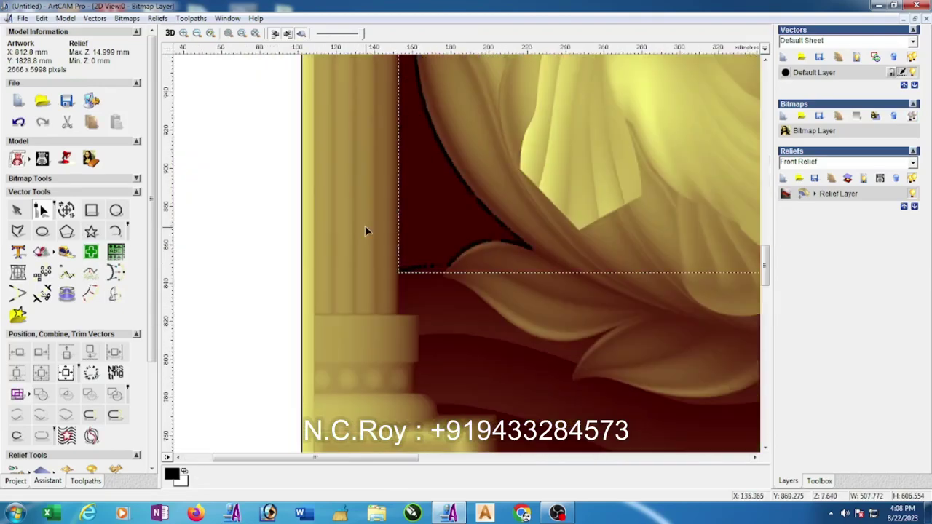
scroll(402, 295, "up", 2)
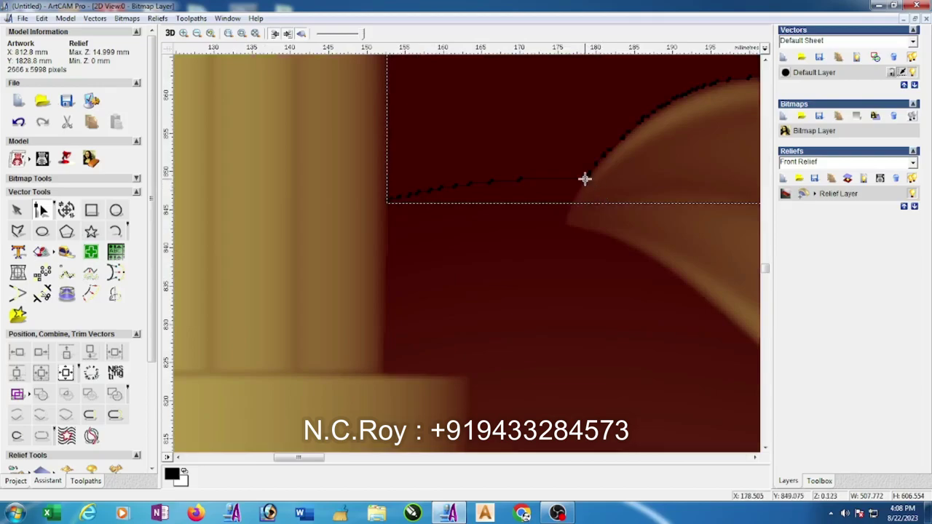
key("c")
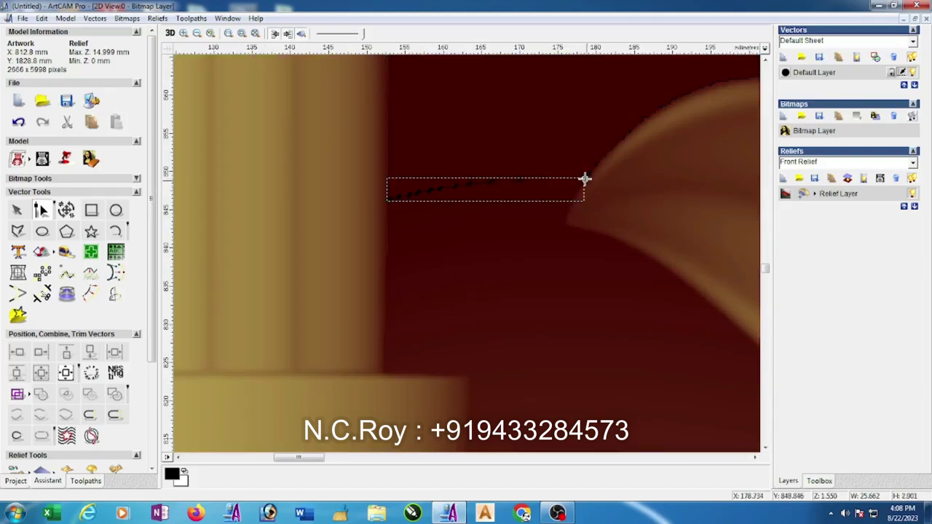
Cut the background outline at the node where it meets the tip of the right lotus petal.
scroll(660, 205, "down", 4)
scroll(572, 342, "up", 2)
scroll(487, 109, "up", 1)
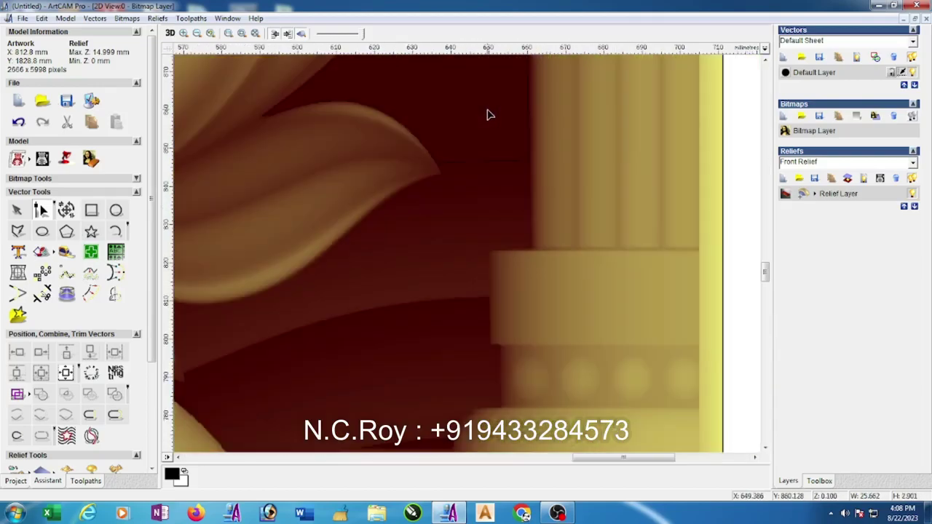
left_click(439, 165)
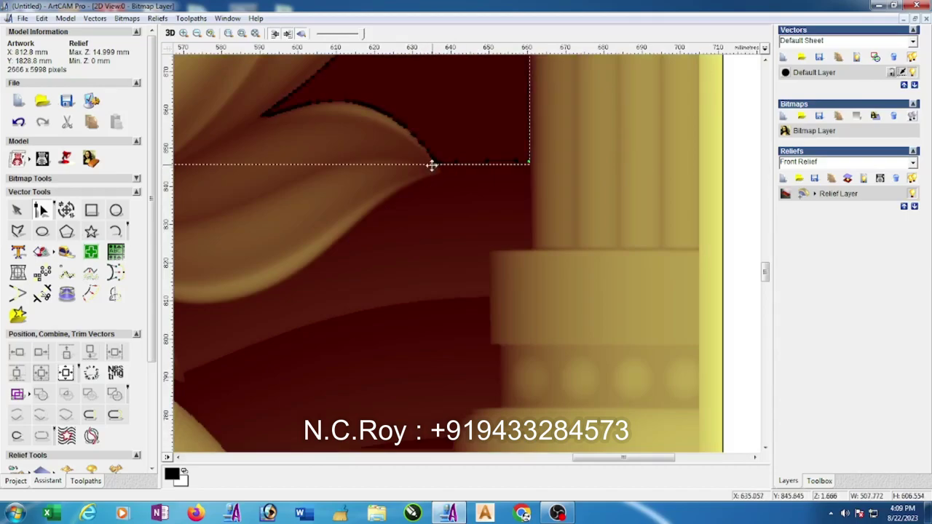
left_click(472, 189)
Start a polyline at the left lotus petal's tip and trace the lower edges of the two left petals.
scroll(472, 190, "down", 3)
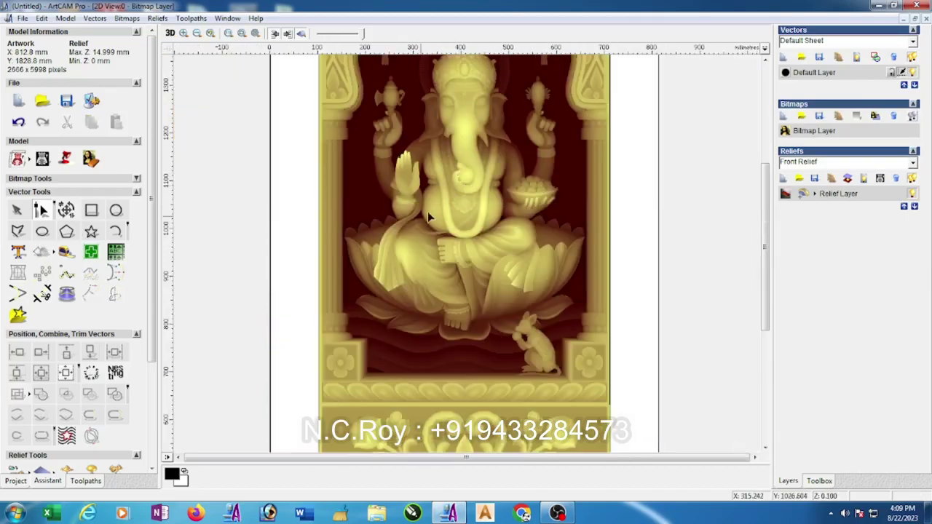
scroll(472, 333, "up", 1)
scroll(269, 206, "up", 2)
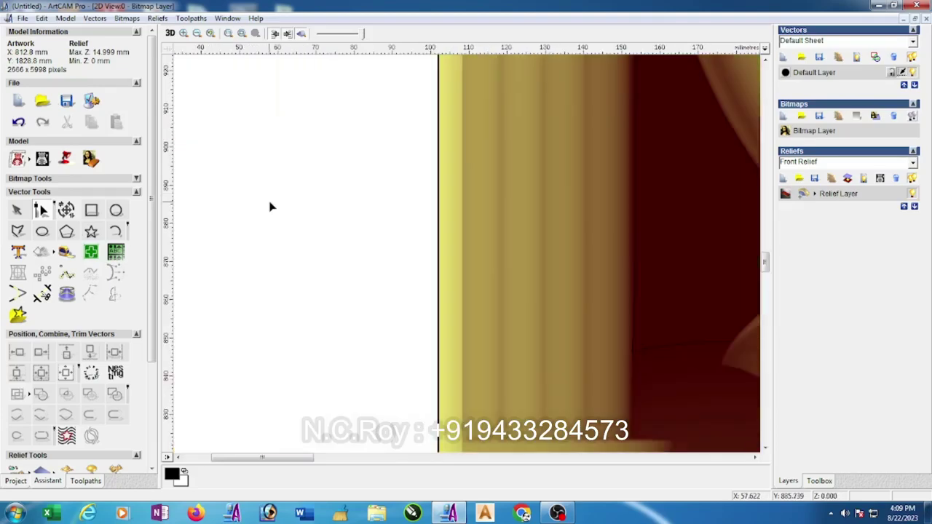
scroll(437, 244, "down", 2)
scroll(446, 273, "up", 2)
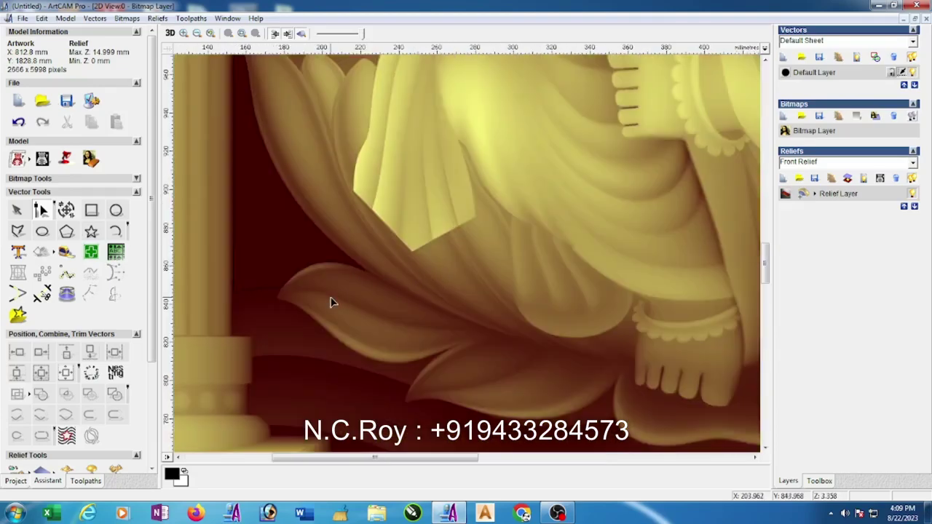
left_click(18, 230)
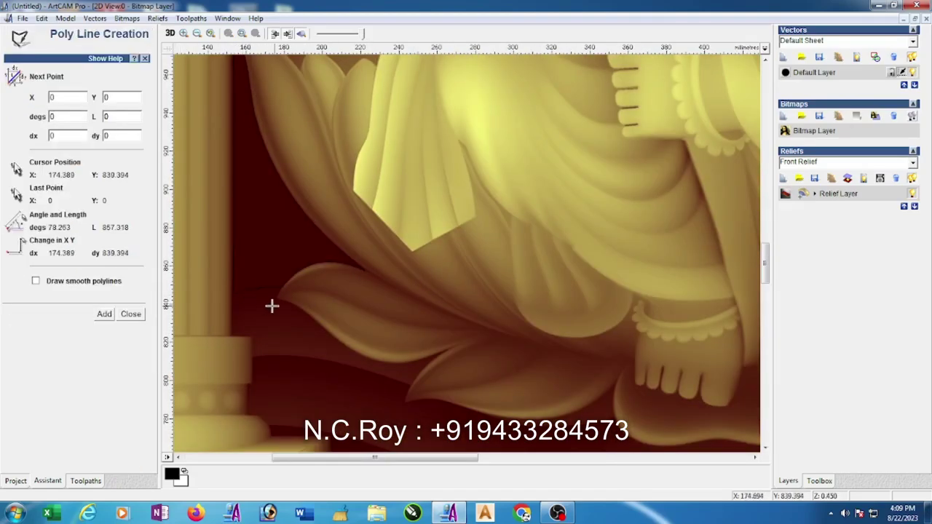
left_click(269, 295)
left_click(315, 317)
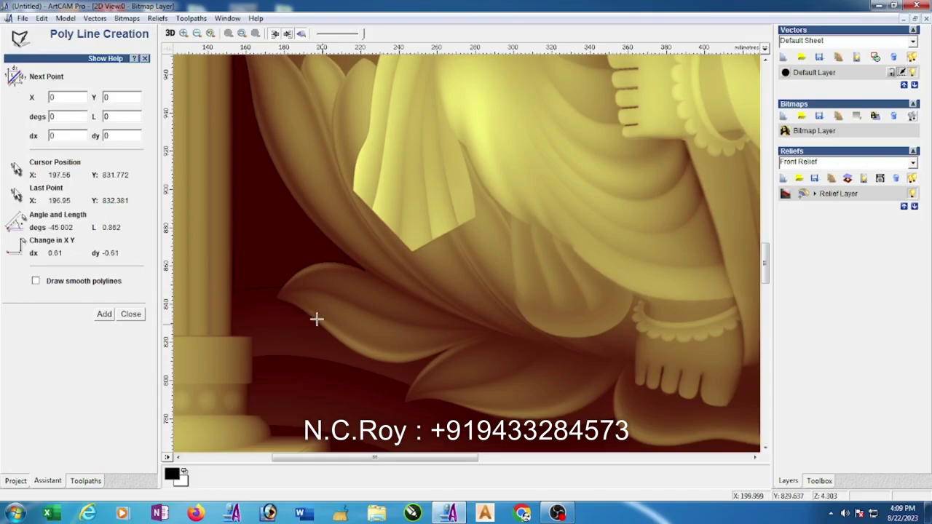
left_click(365, 357)
left_click(444, 350)
left_click(398, 375)
left_click(403, 399)
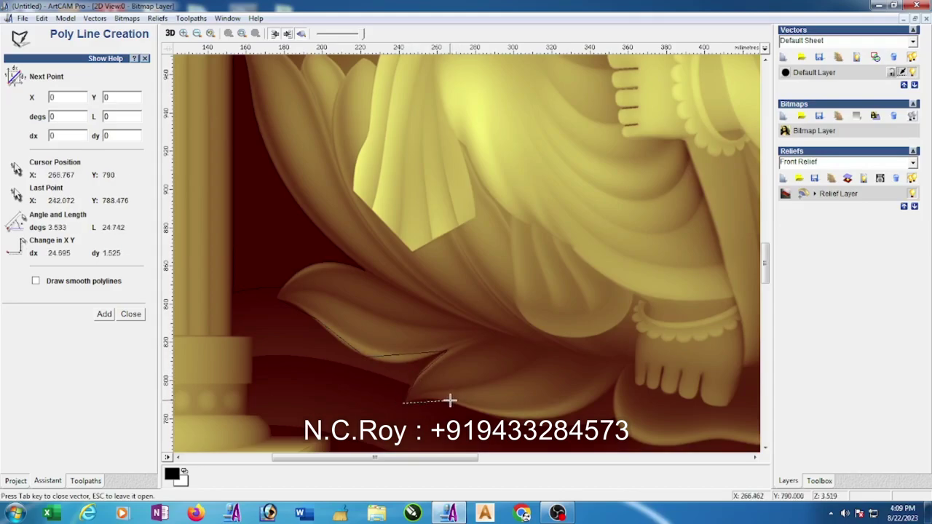
left_click(448, 402)
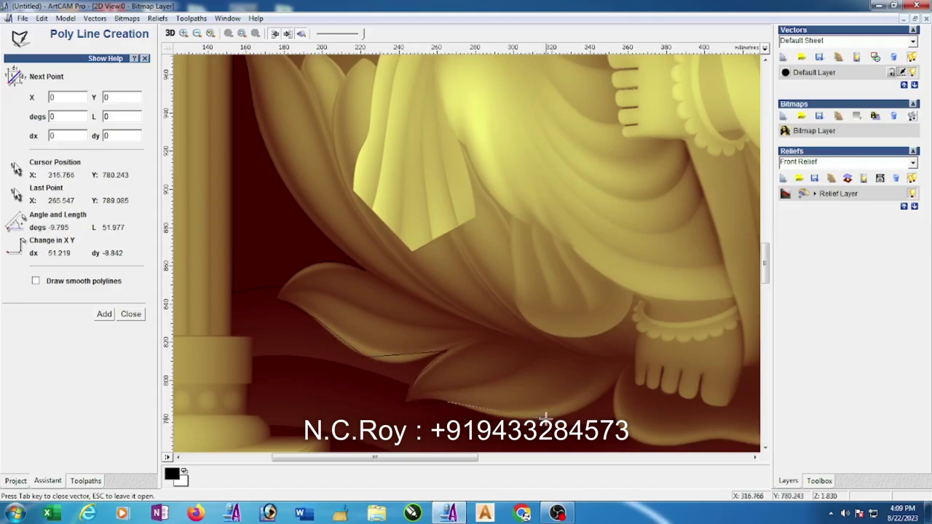
left_click(548, 420)
left_click(613, 387)
Continue the polyline around the central petal below Ganesha's foot and onto the adjoining right petal's lower edge.
scroll(612, 387, "down", 2)
scroll(482, 274, "up", 2)
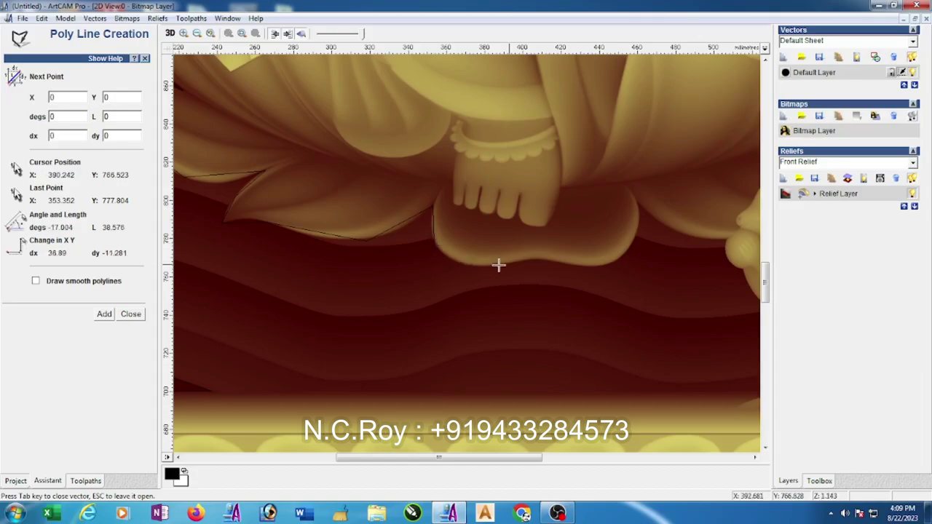
left_click(535, 259)
left_click(615, 261)
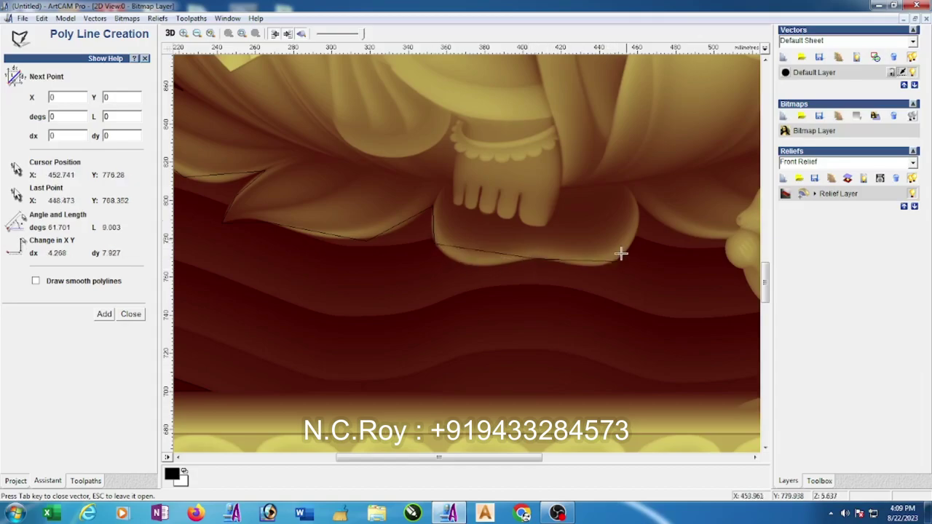
left_click(686, 235)
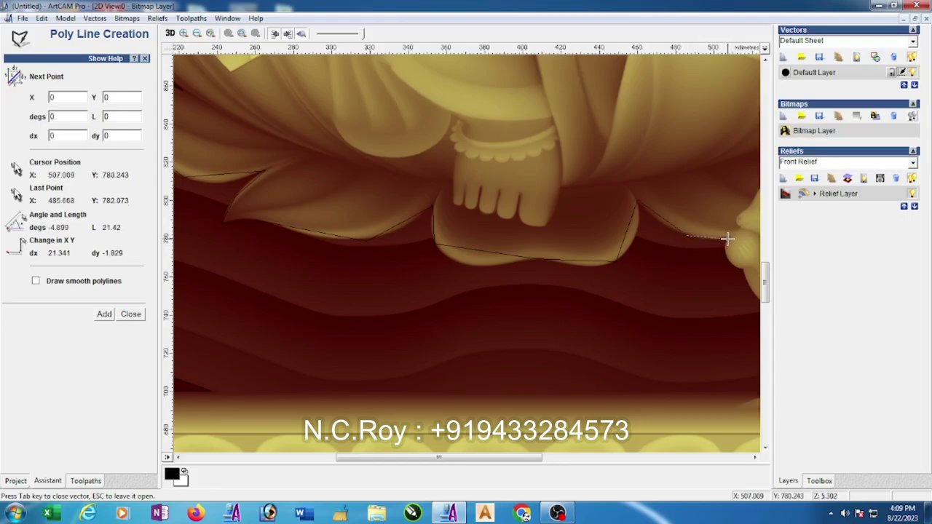
Continue the polyline from the right petal's lower edge around the mouse's ball and along the underside of its forearm.
scroll(726, 239, "up", 3)
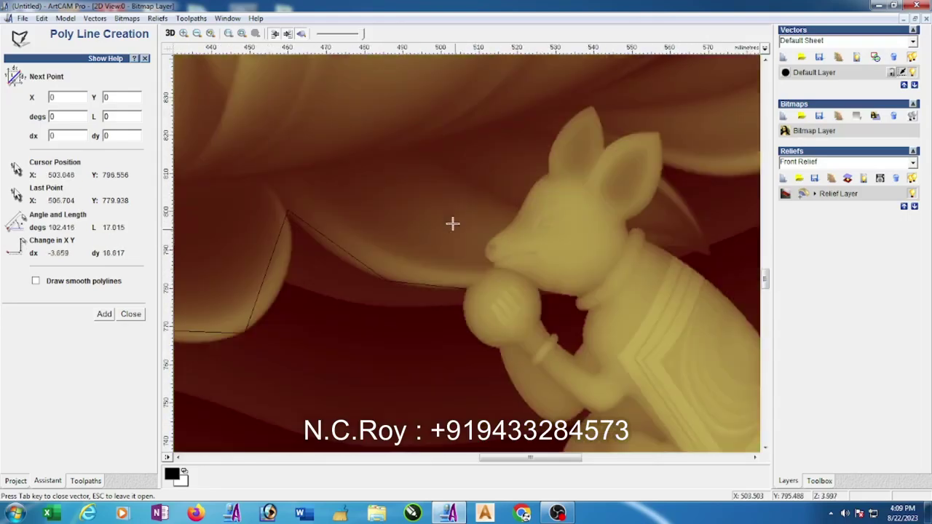
left_click(466, 329)
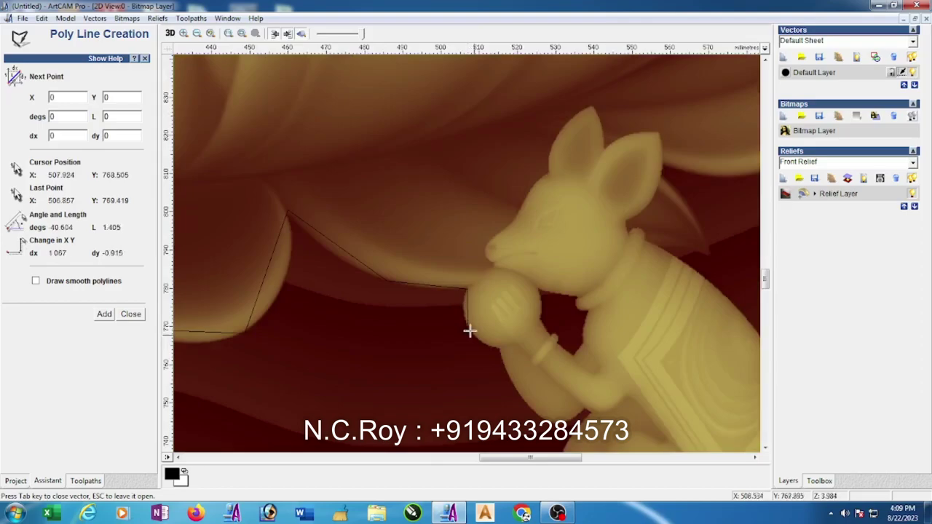
scroll(496, 348, "down", 2)
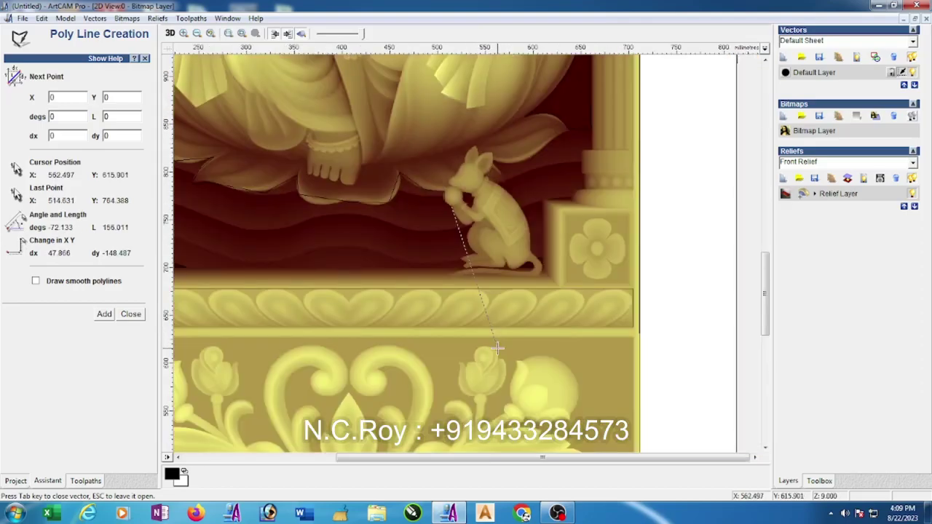
scroll(478, 269, "up", 2)
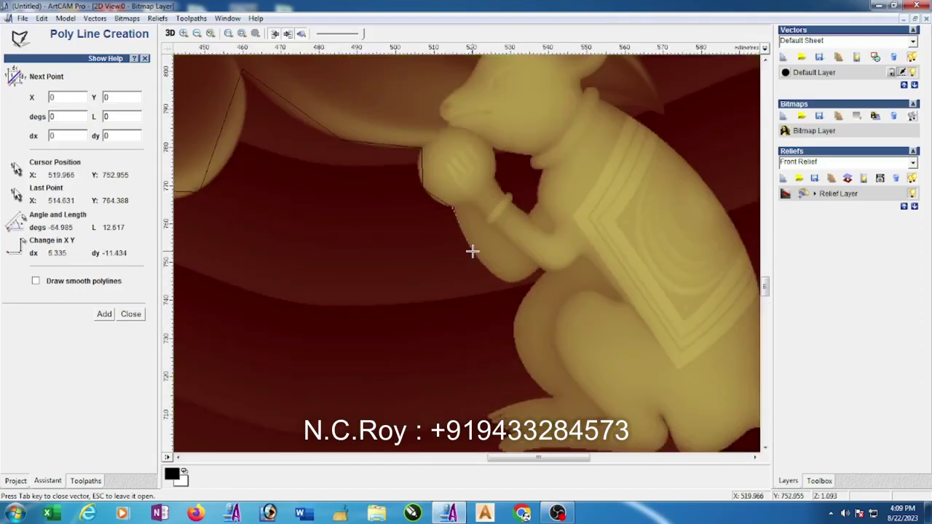
left_click(472, 250)
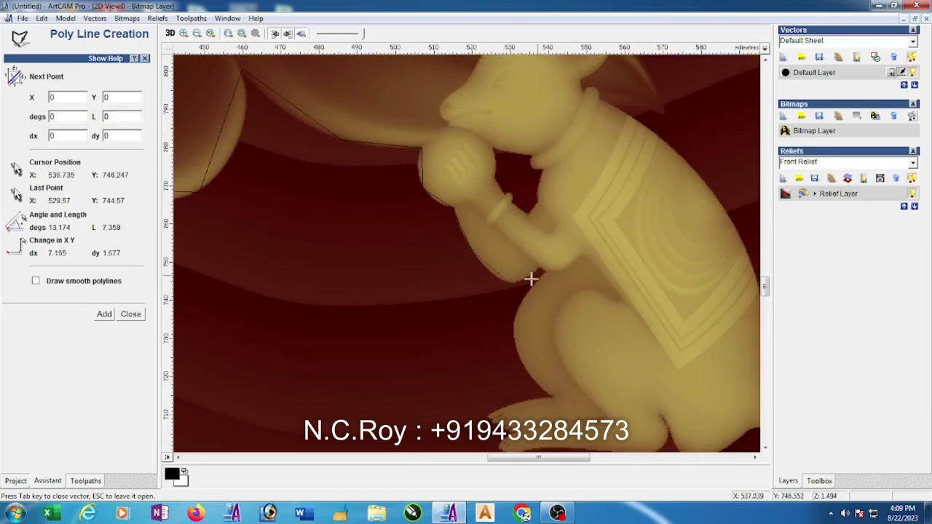
Trace the front of the mouse's hind leg and the top of its upper foot as far as the toe tip.
left_click(513, 327)
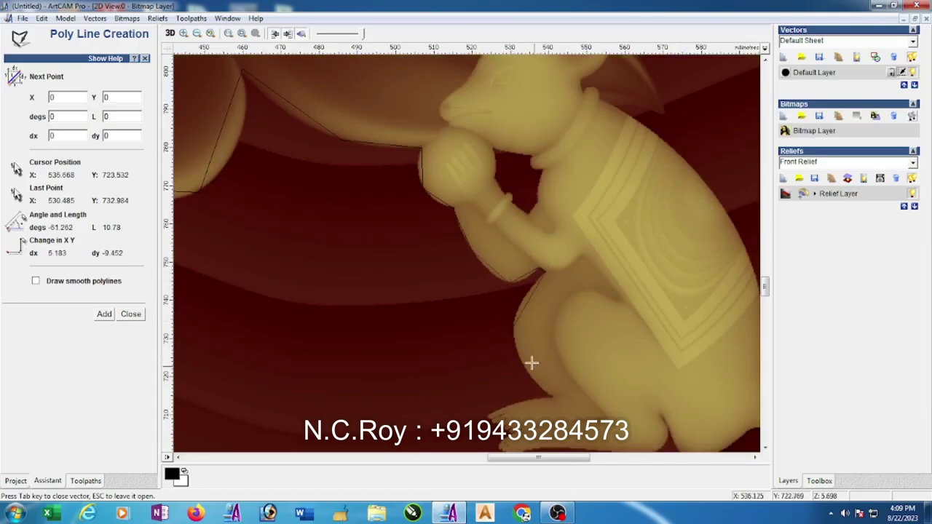
left_click(553, 397)
scroll(534, 395, "up", 4)
scroll(401, 181, "down", 2)
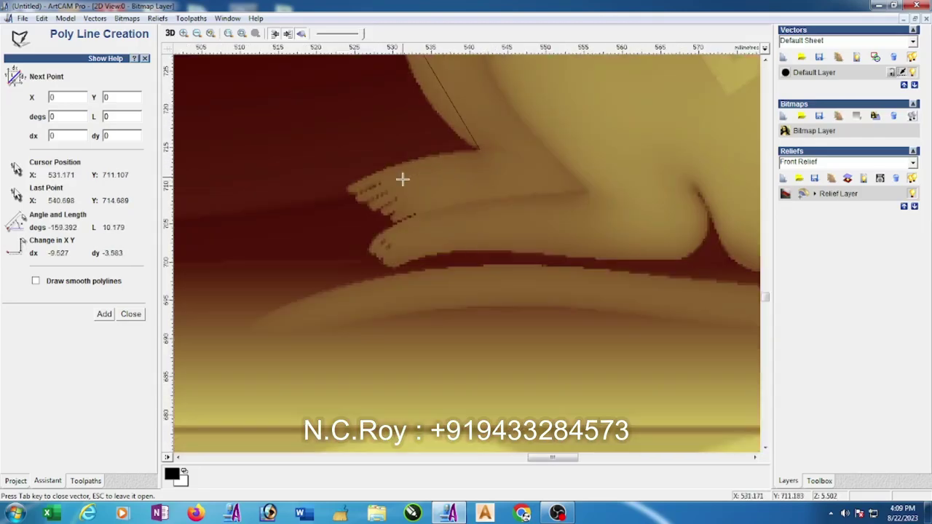
left_click(395, 162)
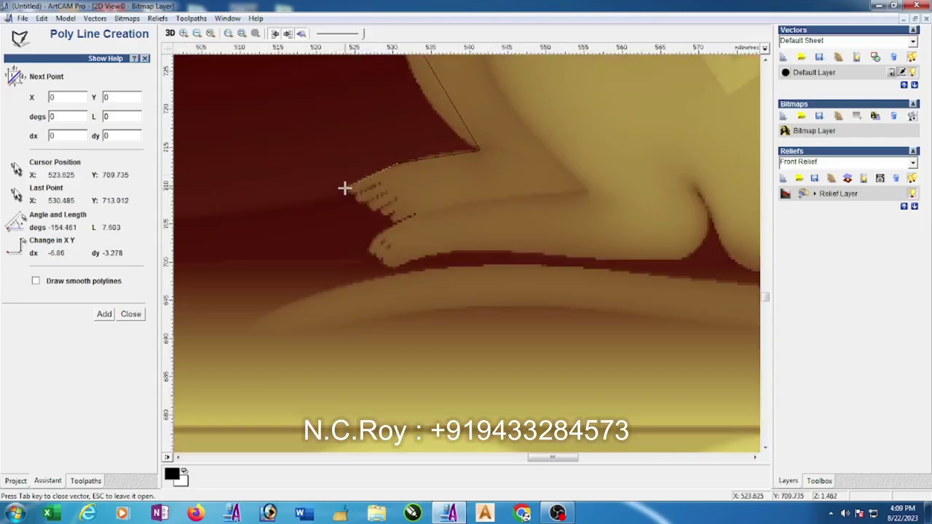
scroll(367, 204, "up", 2)
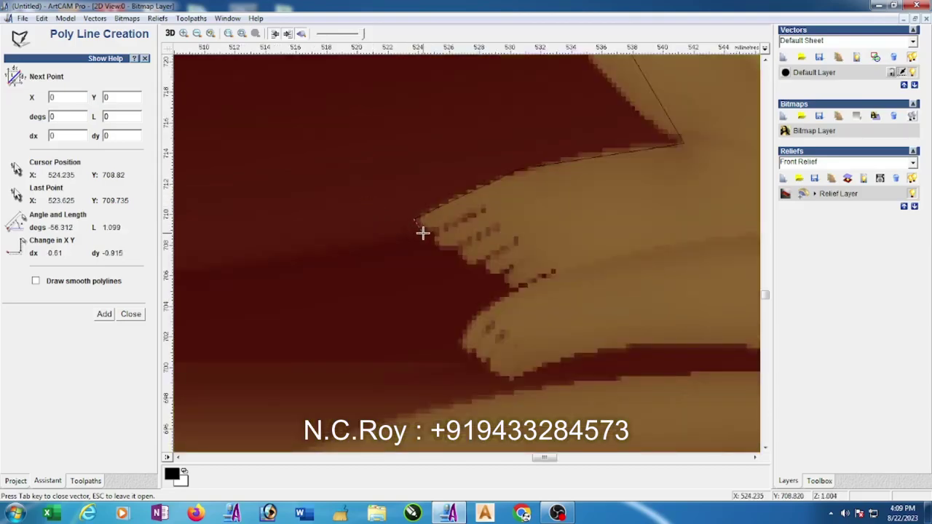
Continue the polyline closely around the toes of the mouse's upper foot to the notch above the lower foot.
scroll(437, 240, "up", 2)
left_click(461, 256)
left_click(492, 260)
left_click(495, 289)
left_click(539, 299)
left_click(552, 326)
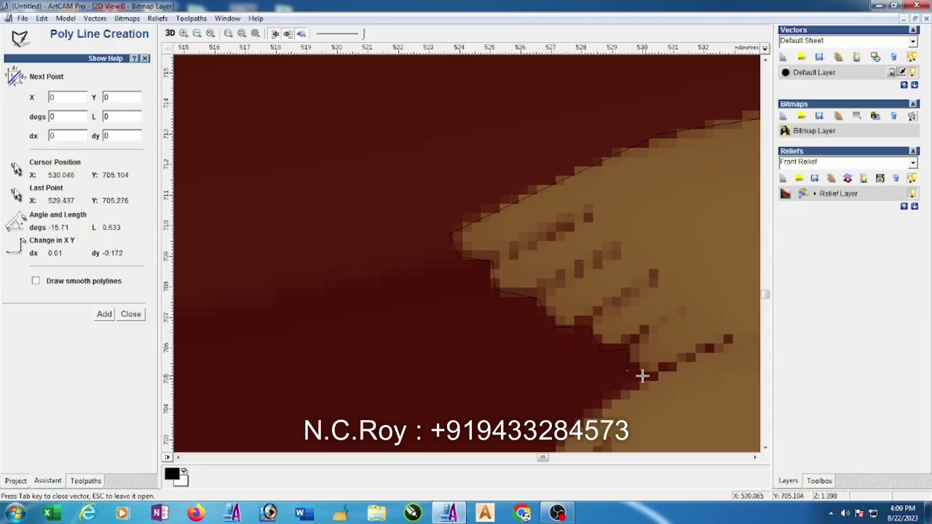
scroll(653, 376, "down", 1)
scroll(441, 282, "up", 1)
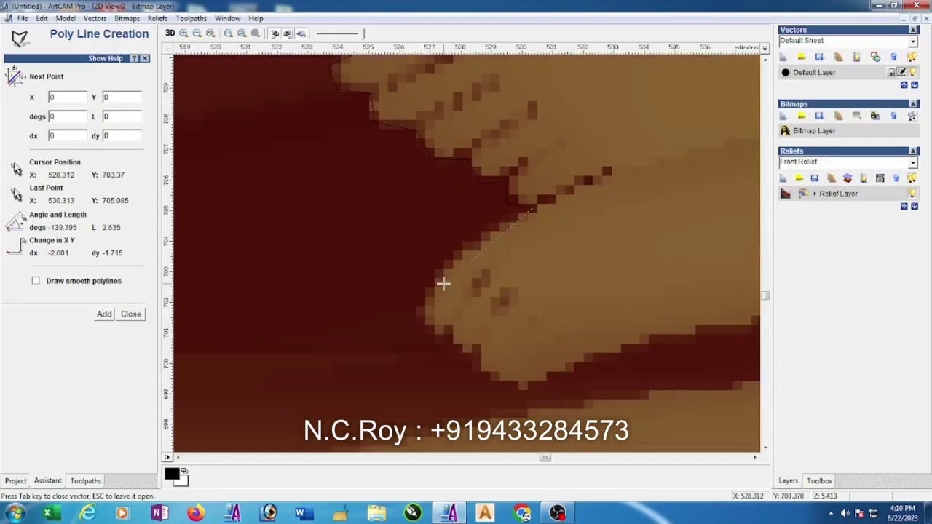
Trace the toes of the mouse's lower foot and follow its sole back to the heel.
left_click(442, 267)
left_click(415, 313)
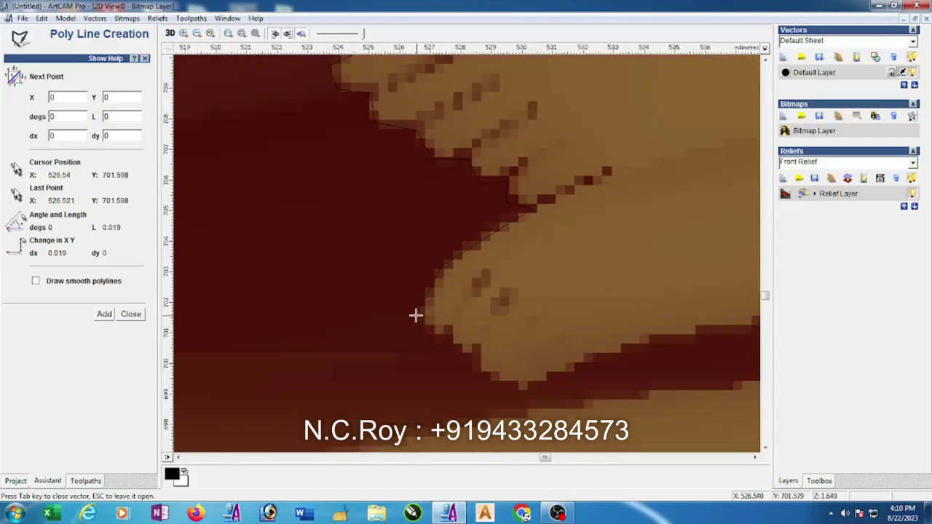
left_click(428, 337)
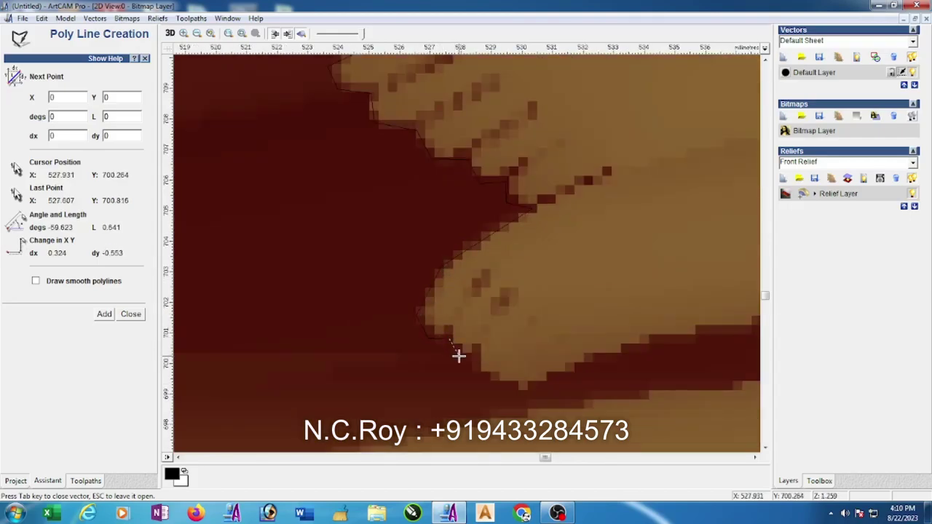
left_click(473, 361)
left_click(505, 382)
scroll(512, 394, "down", 2)
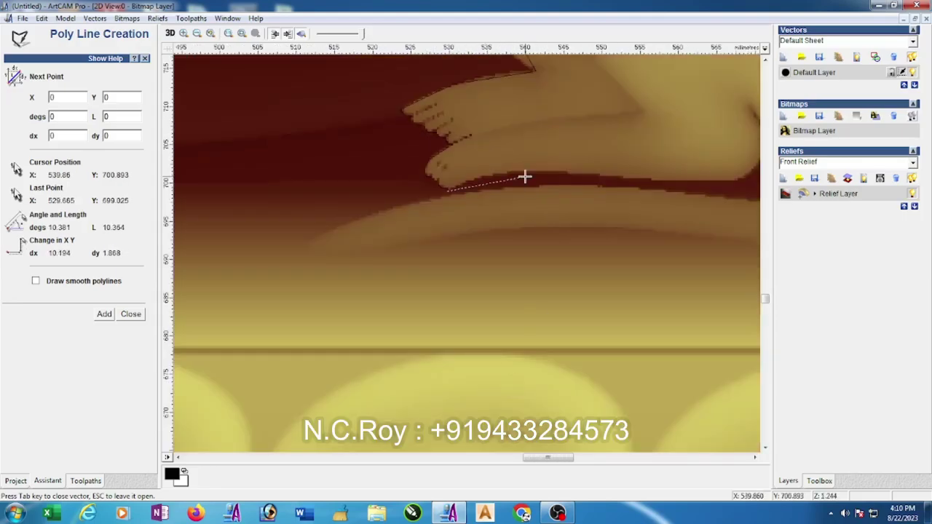
scroll(563, 173, "down", 1)
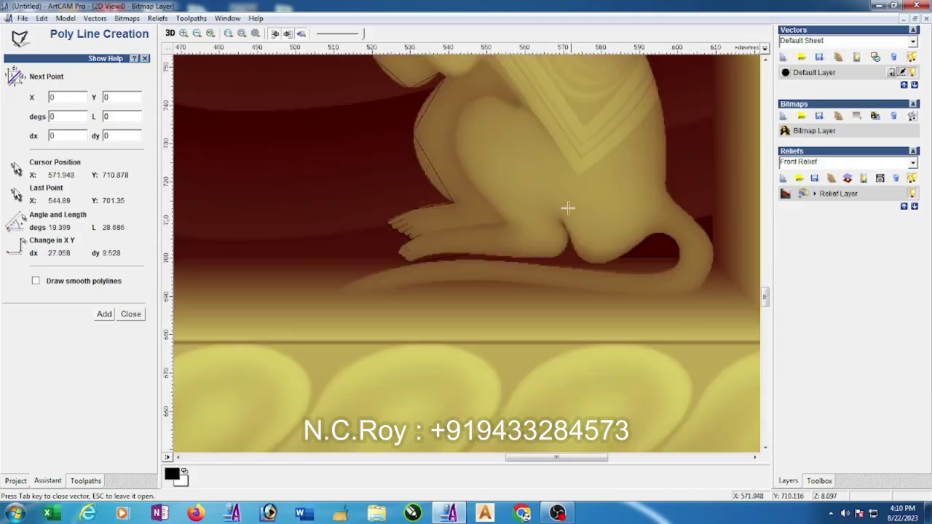
scroll(560, 244, "up", 1)
left_click(484, 252)
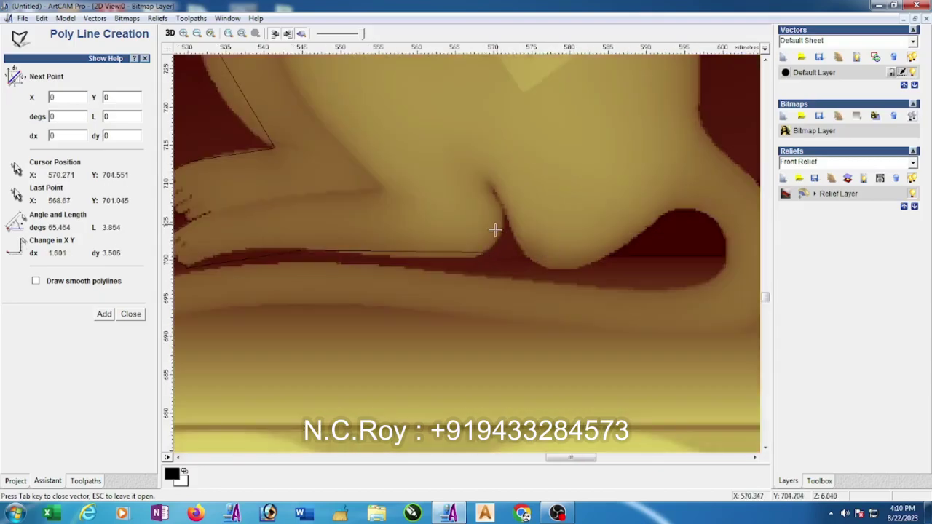
Continue the polyline through the notch behind the heel, under the mouse's rump and around the inside of the tail loop.
left_click(504, 210)
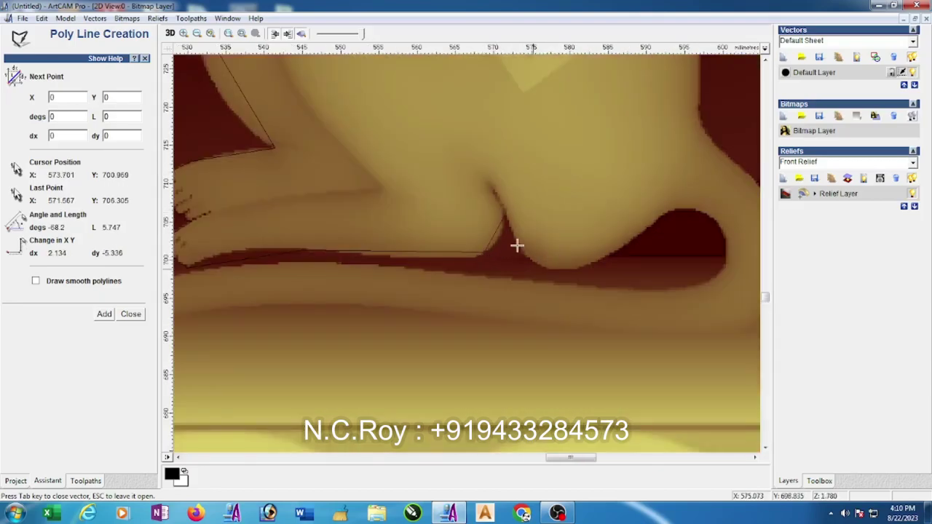
left_click(561, 267)
left_click(645, 233)
left_click(720, 225)
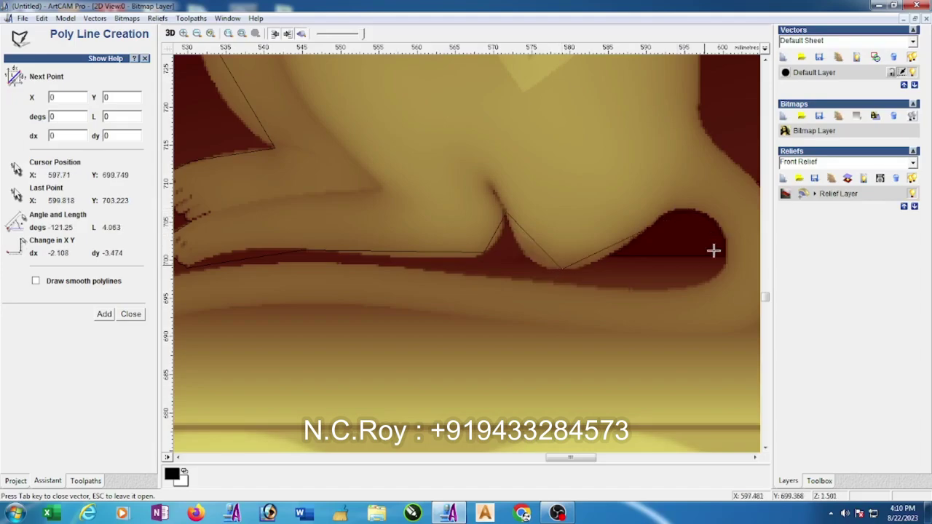
left_click(677, 291)
Trace the upper edge of the mouse's tail from the loop out to the tail's tip.
scroll(546, 267, "down", 2)
scroll(350, 237, "up", 1)
scroll(514, 253, "up", 1)
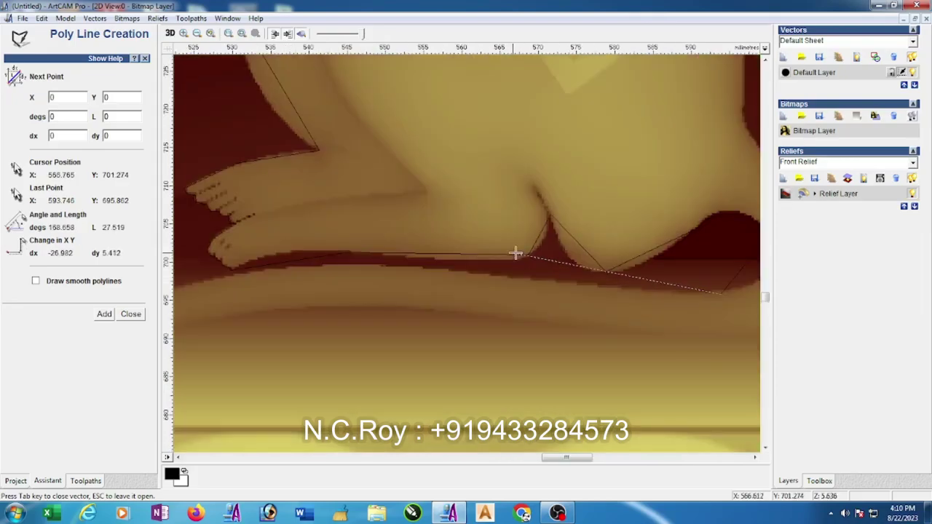
left_click(406, 265)
scroll(360, 267, "down", 1)
scroll(325, 277, "up", 1)
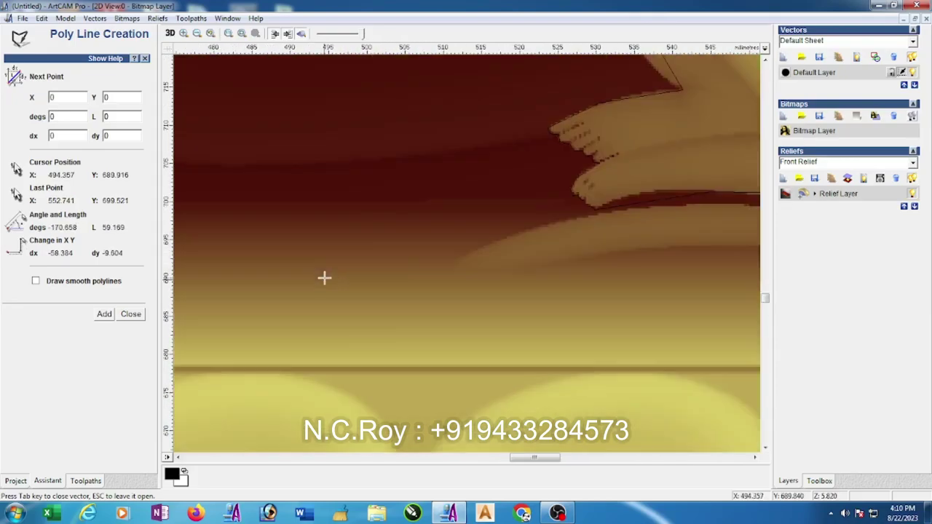
left_click(448, 263)
Bring the polyline back along the underside of the tail and around its outer bend.
scroll(452, 262, "down", 1)
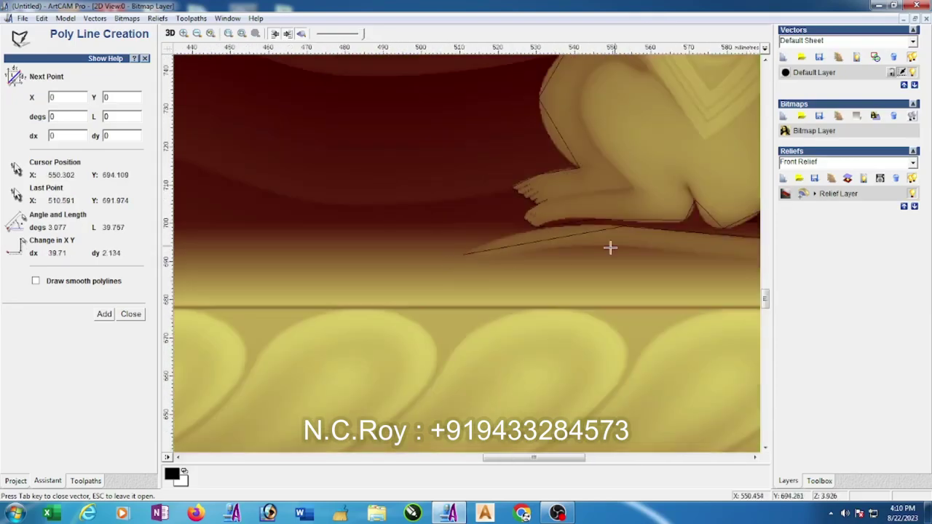
scroll(618, 249, "down", 1)
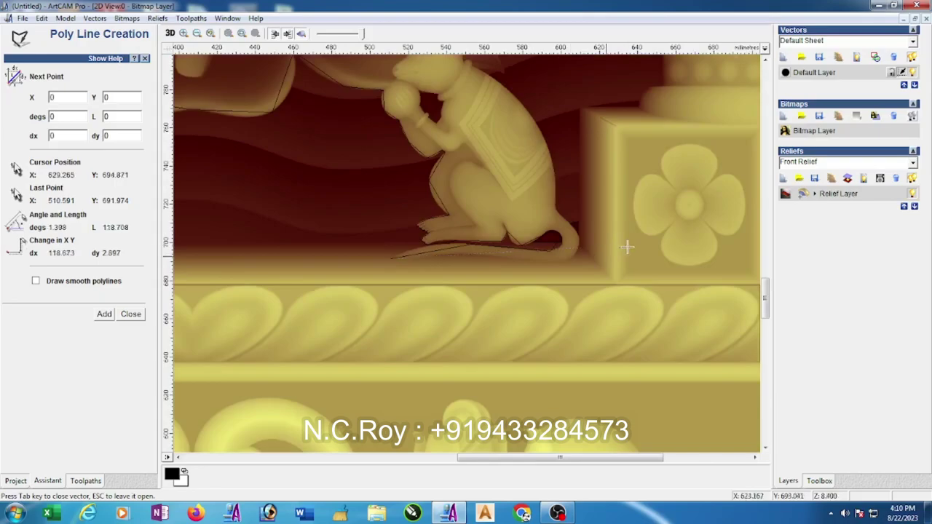
left_click(549, 261)
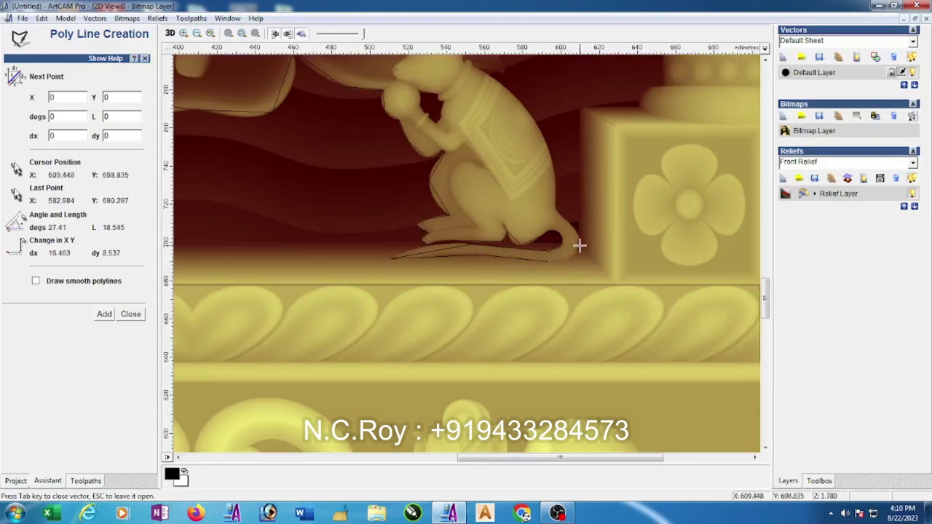
scroll(560, 208, "up", 2)
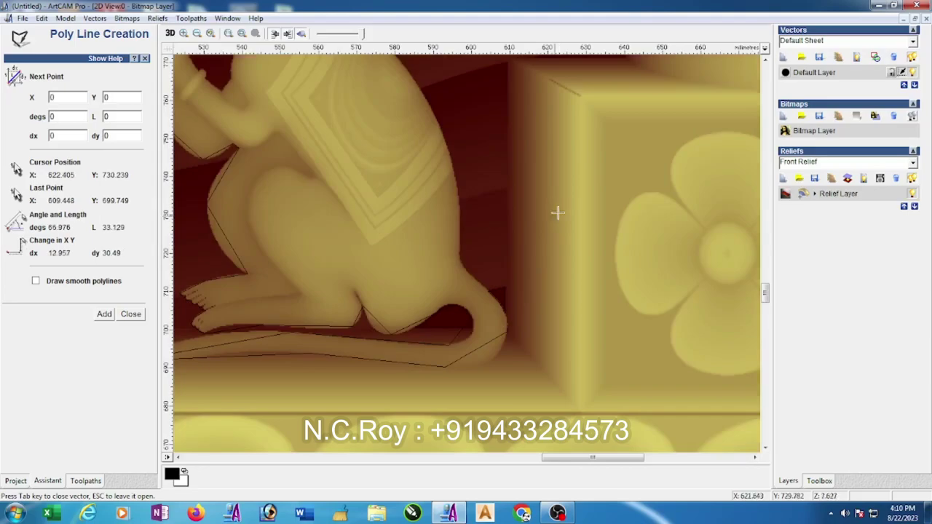
Trace the mouse's back from the base of the tail up to where the small petal meets the shoulder.
left_click(459, 260)
scroll(456, 191, "down", 2)
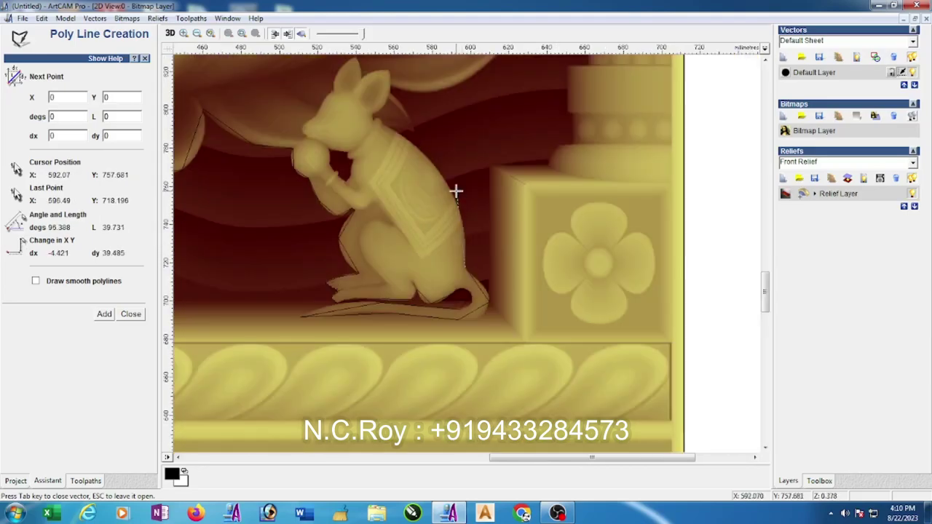
scroll(445, 203, "up", 2)
left_click(442, 228)
scroll(405, 194, "down", 2)
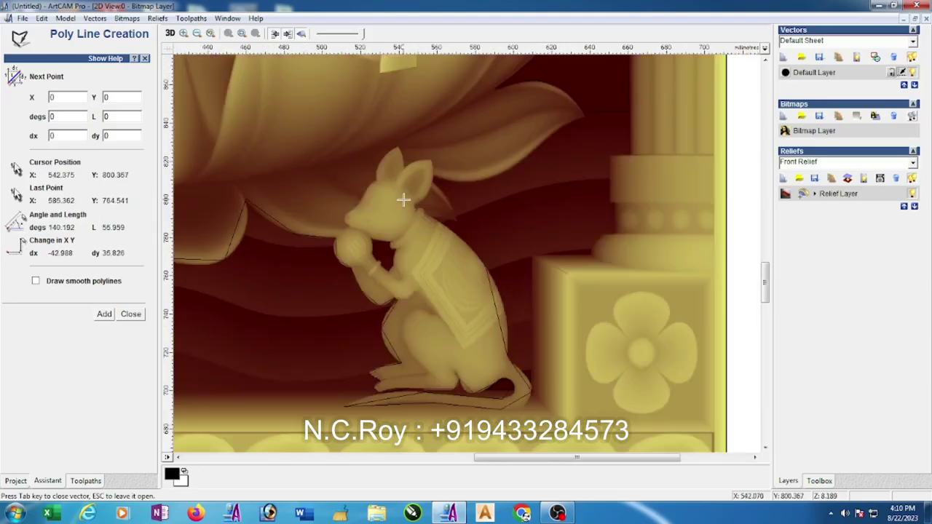
scroll(433, 212, "up", 3)
scroll(441, 250, "up", 2)
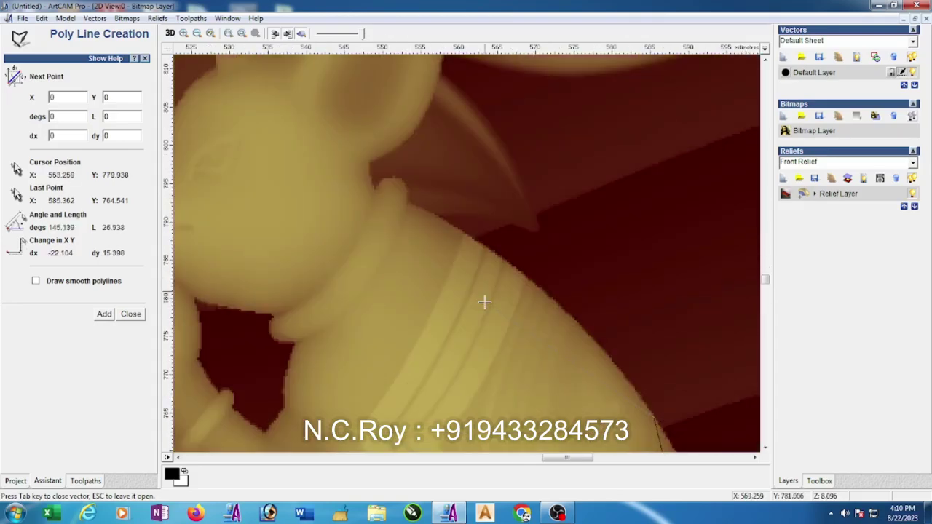
left_click(439, 216)
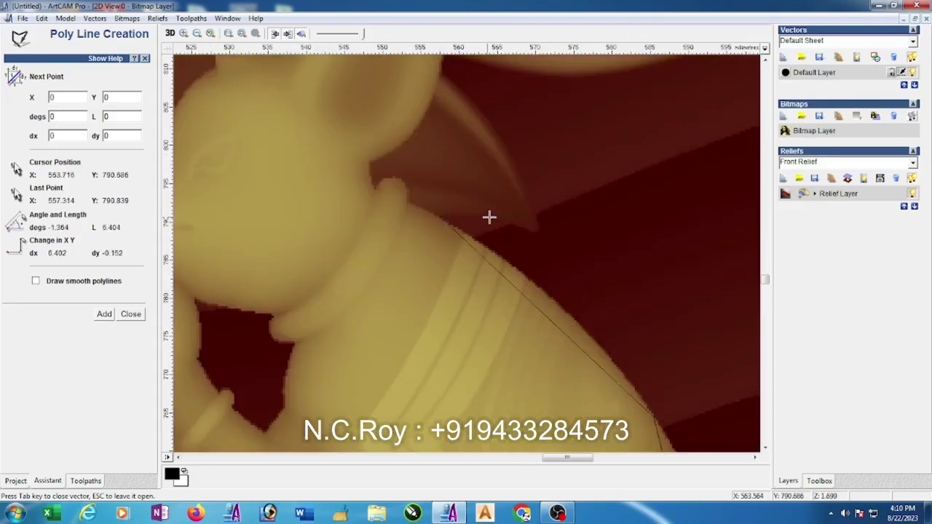
Continue the polyline around the small pointed petal behind the mouse's neck up to the edge of its ear.
left_click(488, 219)
left_click(541, 230)
scroll(541, 230, "down", 2)
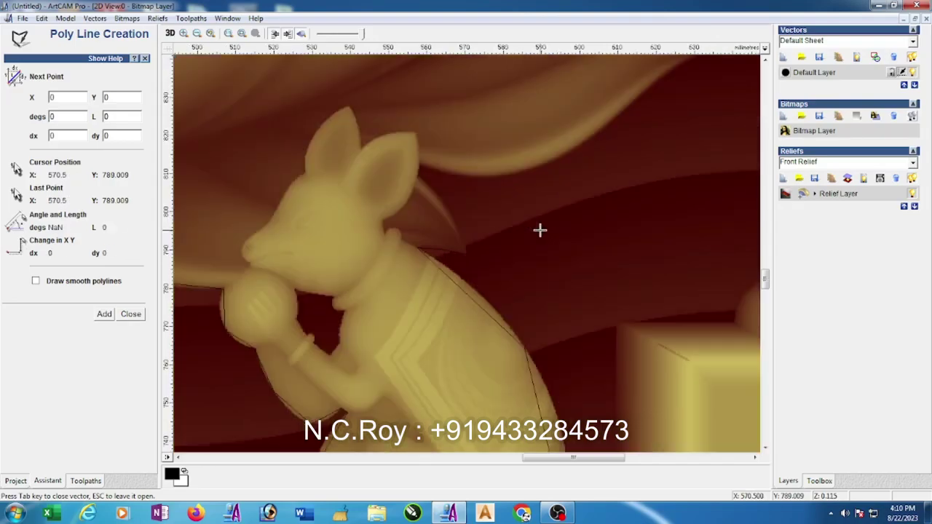
scroll(427, 183, "up", 2)
left_click(494, 288)
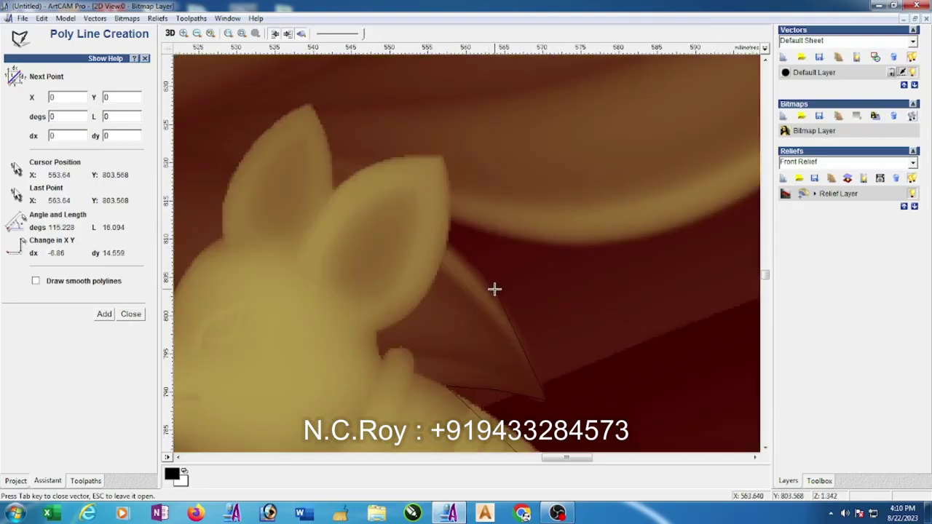
left_click(443, 245)
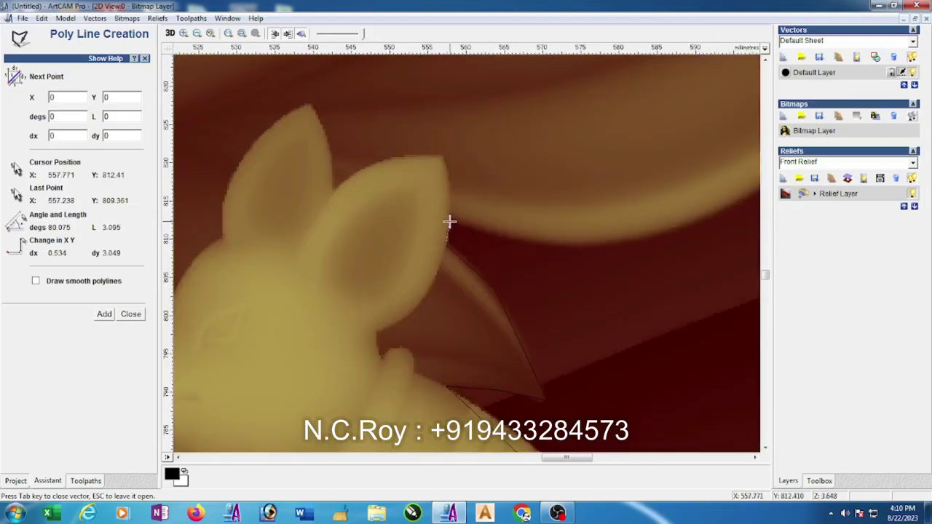
Trace past the ear and along the large right petal's lower edge, ending the open polyline at the petal's tip.
left_click(449, 221)
scroll(449, 221, "down", 2)
left_click(498, 255)
scroll(619, 206, "up", 2)
left_click(628, 200)
scroll(584, 198, "down", 2)
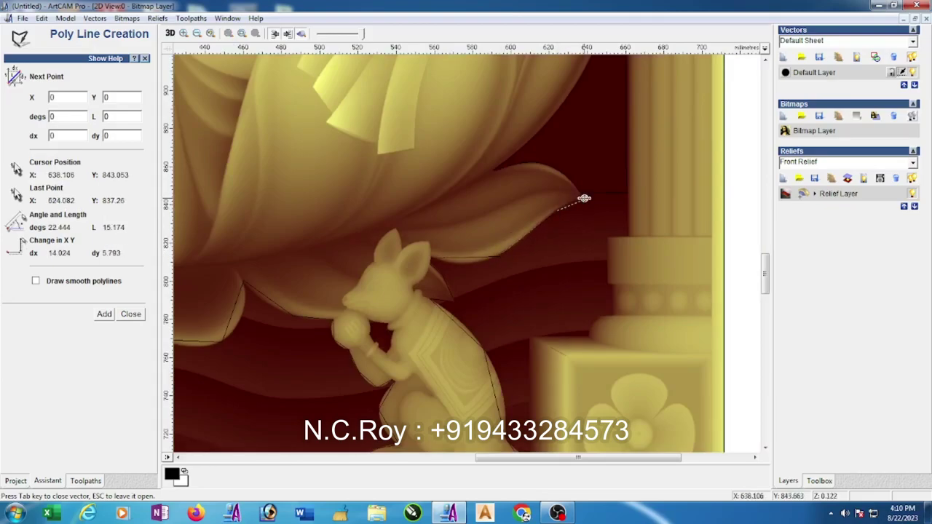
key("Escape")
Join the newly traced polyline to the existing background outline at the left petal's tip and close the combined vector.
scroll(441, 236, "down", 3)
scroll(390, 270, "up", 2)
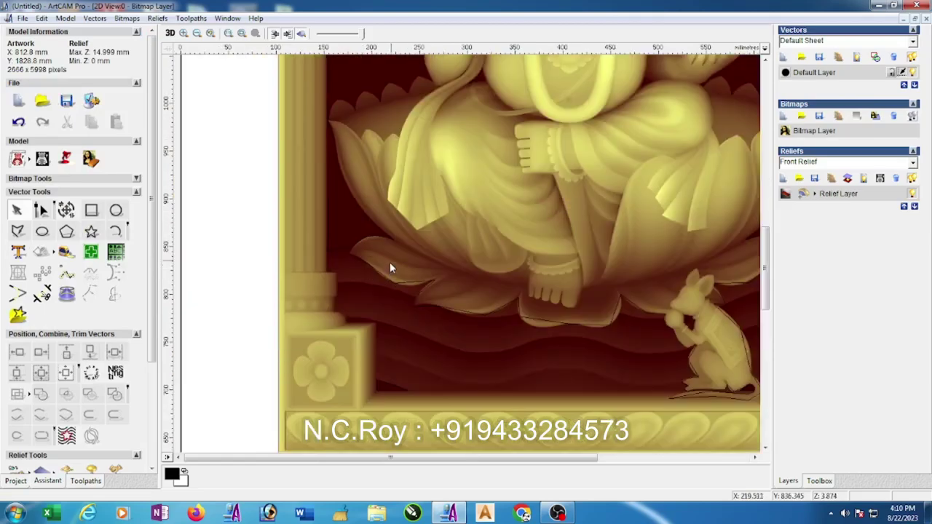
scroll(413, 244, "up", 3)
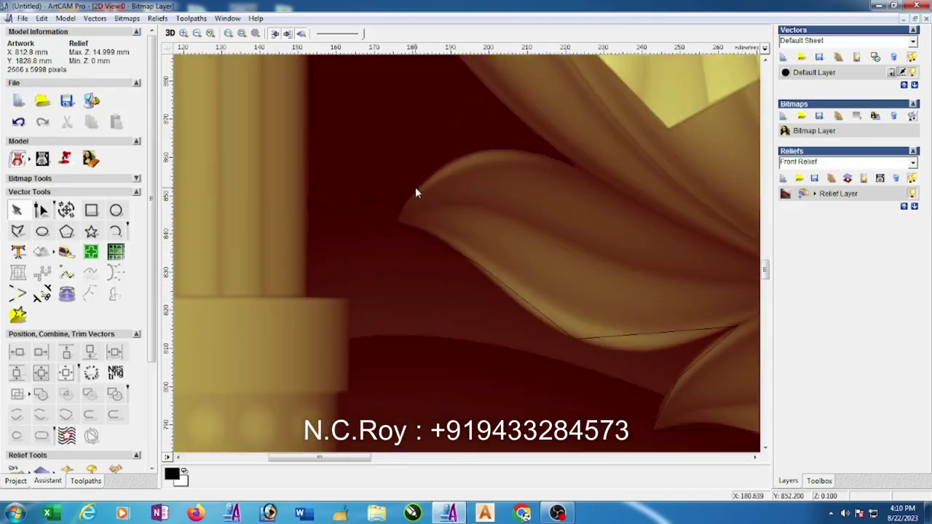
left_click(415, 187)
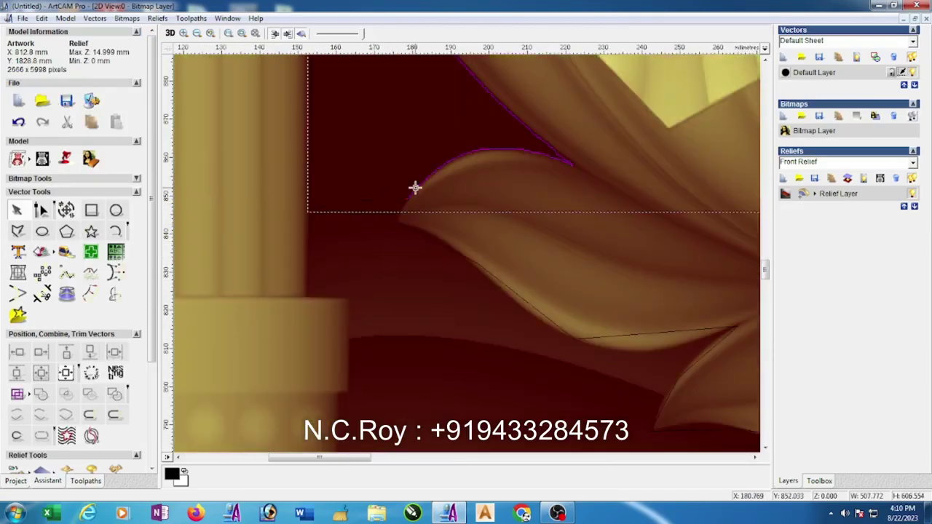
left_click(418, 232, "shift")
right_click(418, 233)
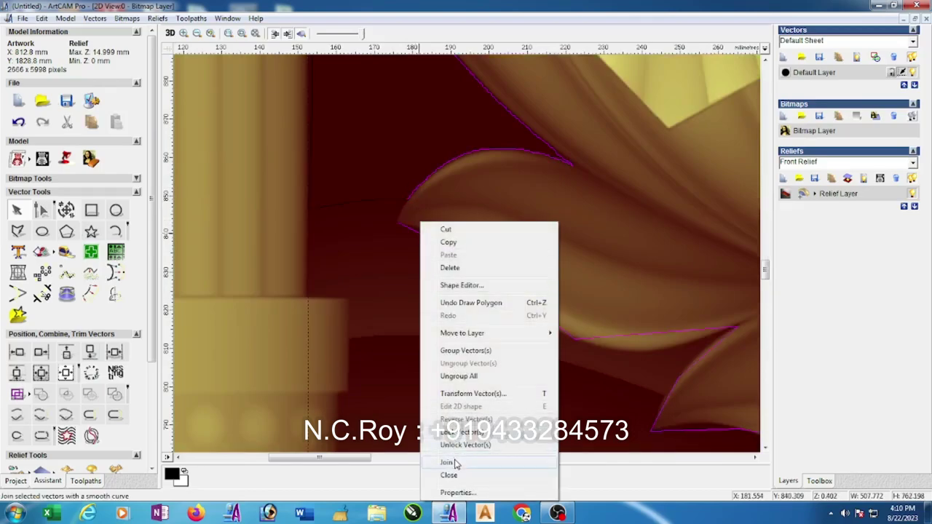
left_click(455, 463)
right_click(441, 222)
left_click(472, 474)
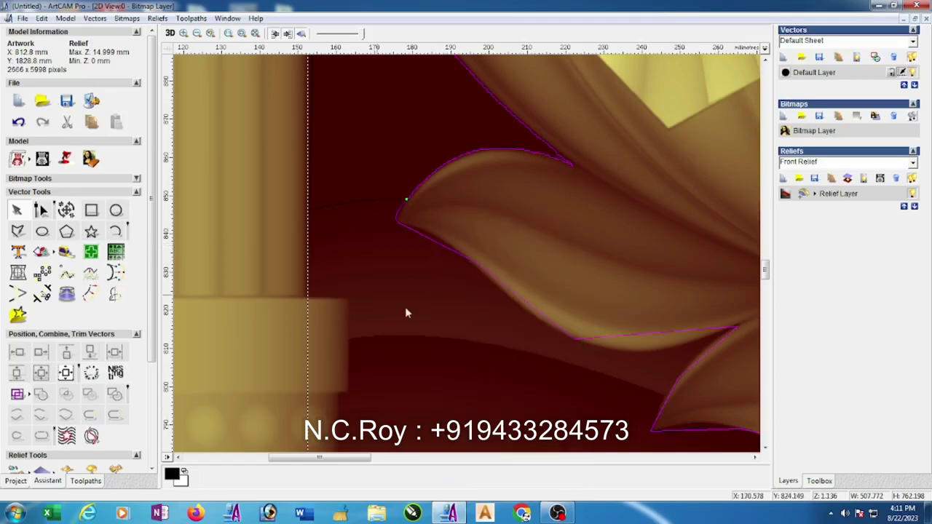
Convert the straight spans beneath the large left petal to Bezier curves and fit them to its edge near the tip.
left_click(40, 210)
scroll(459, 274, "up", 2)
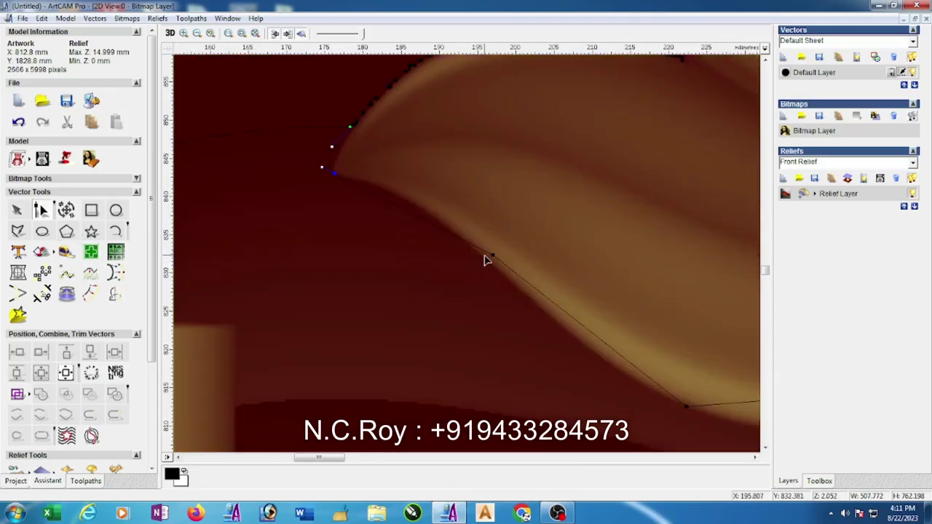
left_click_drag(485, 221, 687, 409)
key("b")
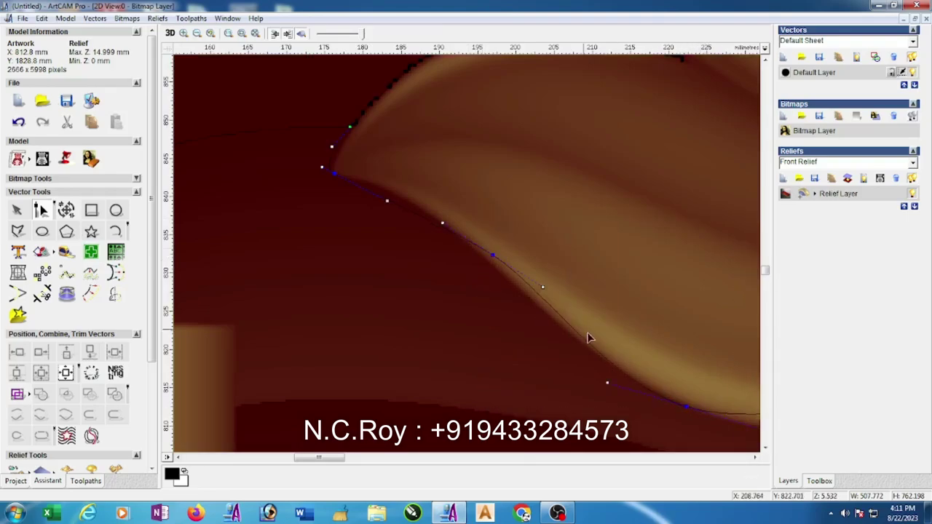
left_click_drag(388, 203, 397, 191)
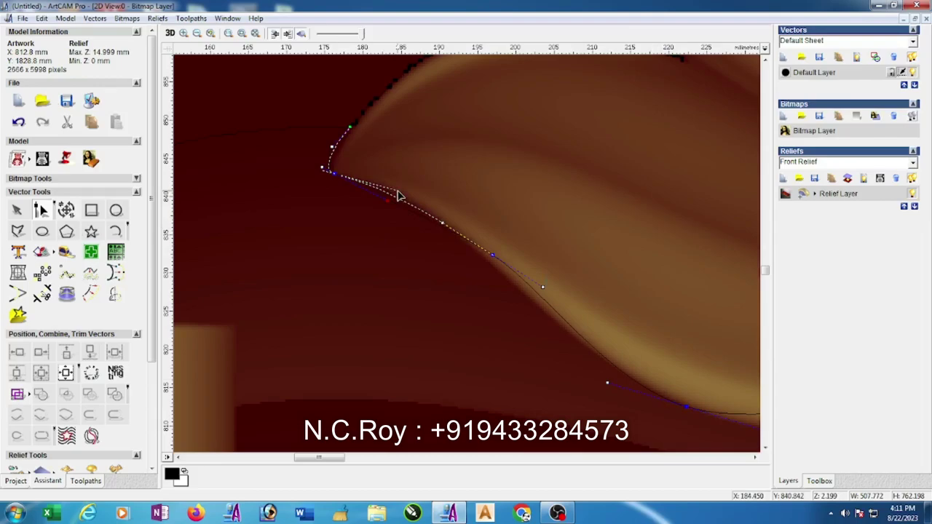
left_click_drag(542, 286, 538, 293)
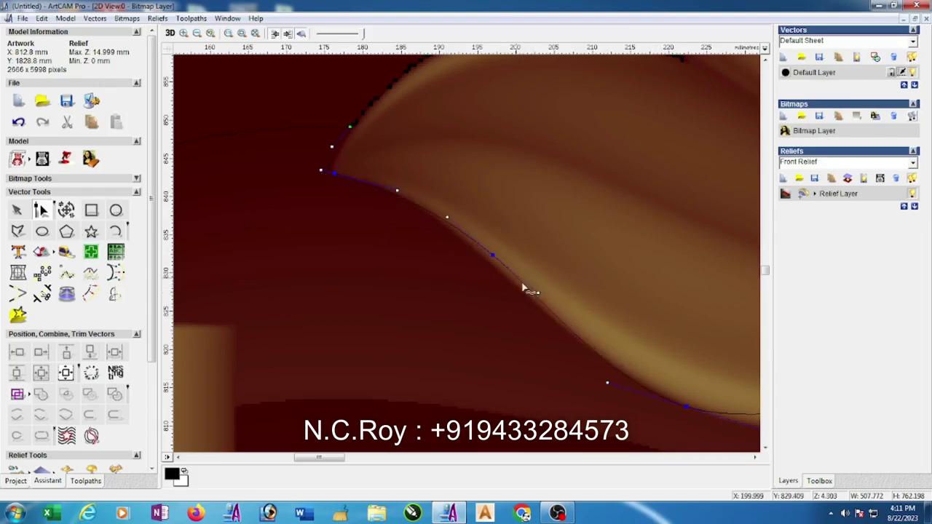
left_click_drag(493, 255, 487, 261)
Curve the rest of the large left petal's underside and smooth the outline where it turns onto the next petal.
scroll(591, 360, "down", 2)
left_click_drag(623, 273, 597, 309)
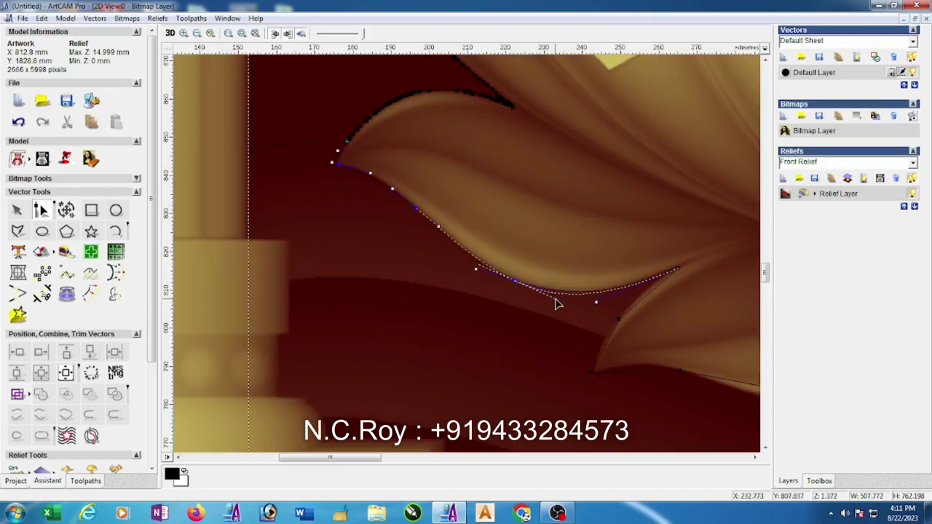
scroll(684, 269, "up", 2)
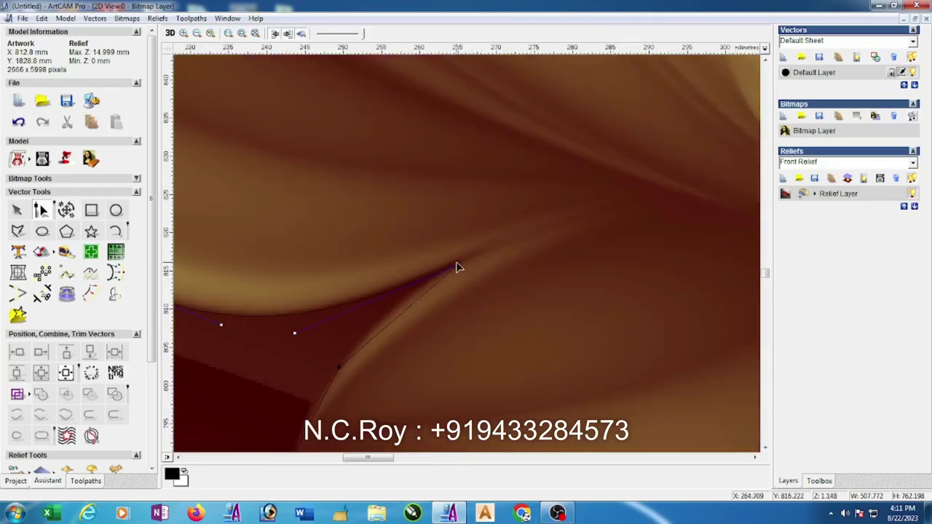
left_click(340, 366)
left_click_drag(419, 298, 396, 299)
Adjust the Bezier handles around the second left petal's pointed tip so the outline follows both of its edges.
scroll(380, 321, "down", 1)
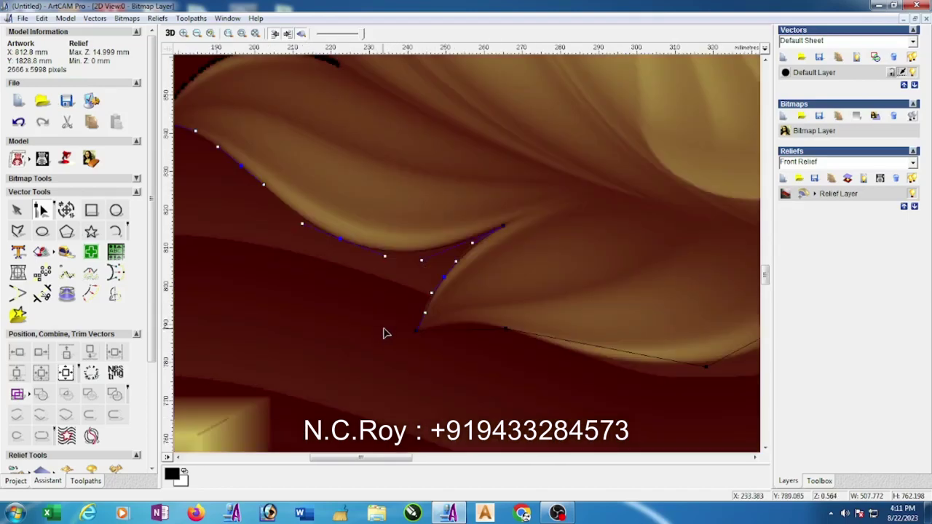
scroll(384, 341, "up", 1)
left_click(494, 233)
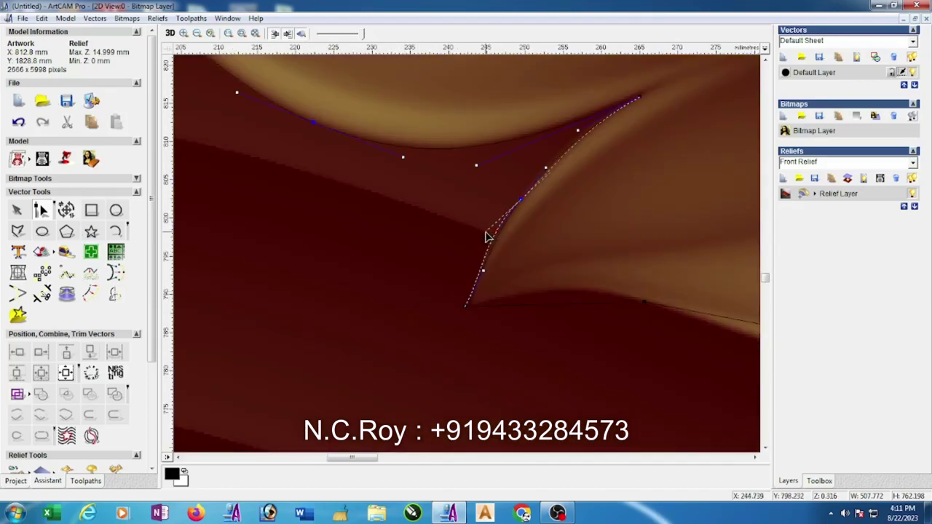
left_click_drag(483, 270, 476, 263)
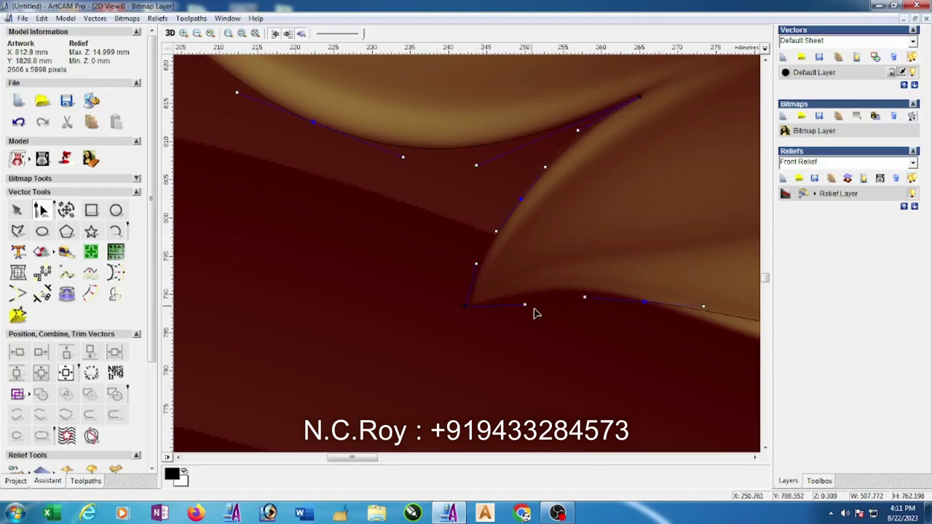
left_click_drag(524, 304, 587, 285)
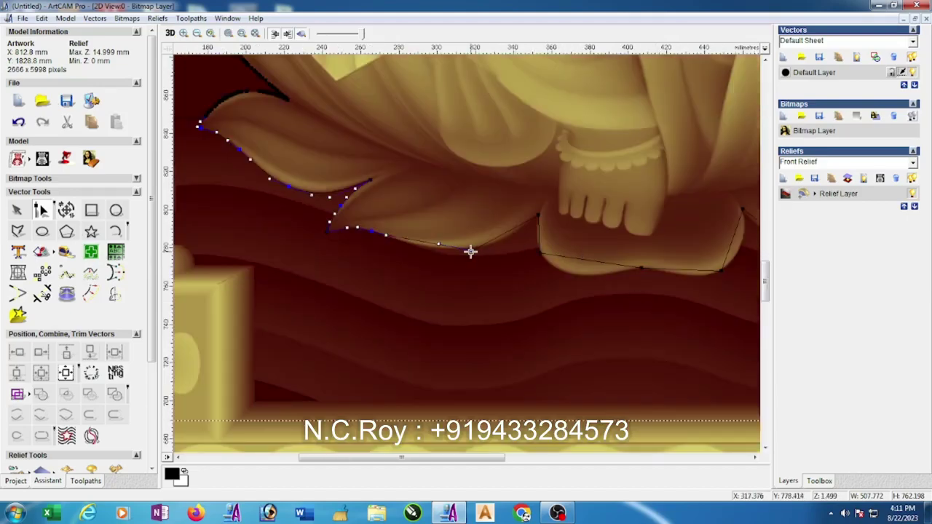
Shape the curve along the second left petal's underside up to the corner where it meets the central petal.
scroll(466, 247, "up", 2)
left_click_drag(515, 292, 516, 285)
left_click_drag(342, 262, 399, 283)
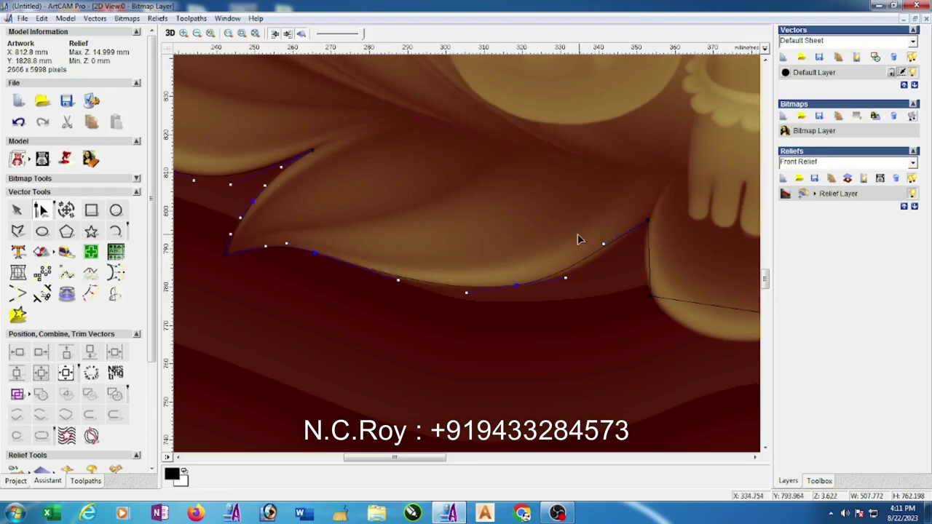
mouse_move(604, 244)
left_mouse_down()
mouse_move(610, 269)
mouse_move(598, 259)
left_mouse_up()
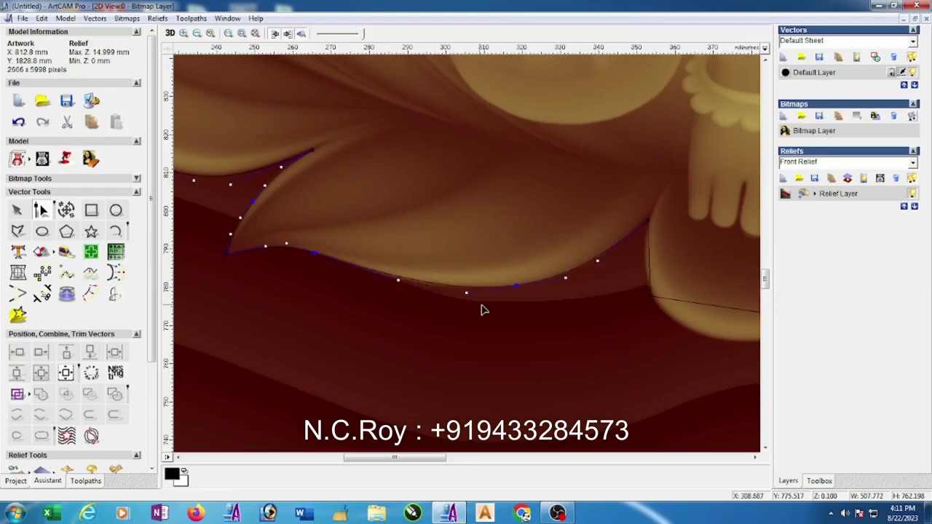
Fit Bezier curves around the left side and lower edge of the central petal beneath the foot, repositioning its nodes.
scroll(604, 290, "down", 2)
left_click(594, 273)
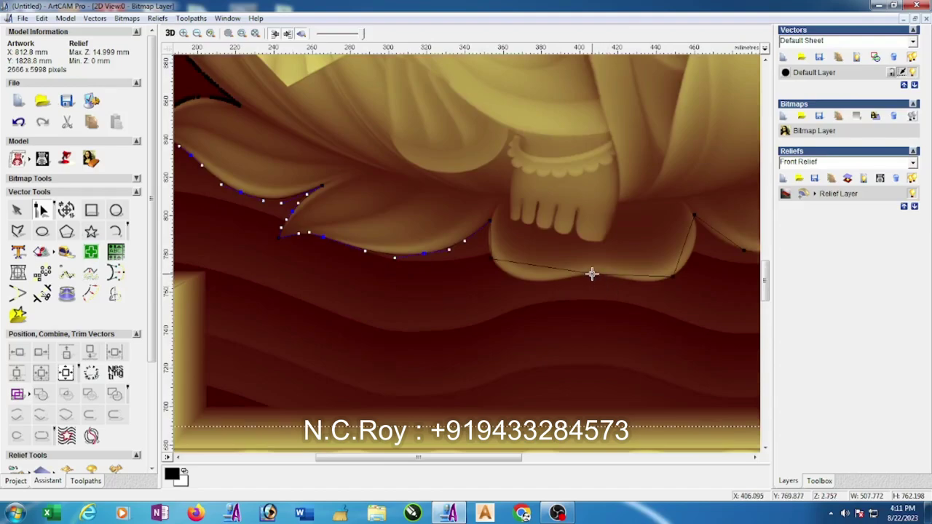
scroll(489, 260, "up", 2)
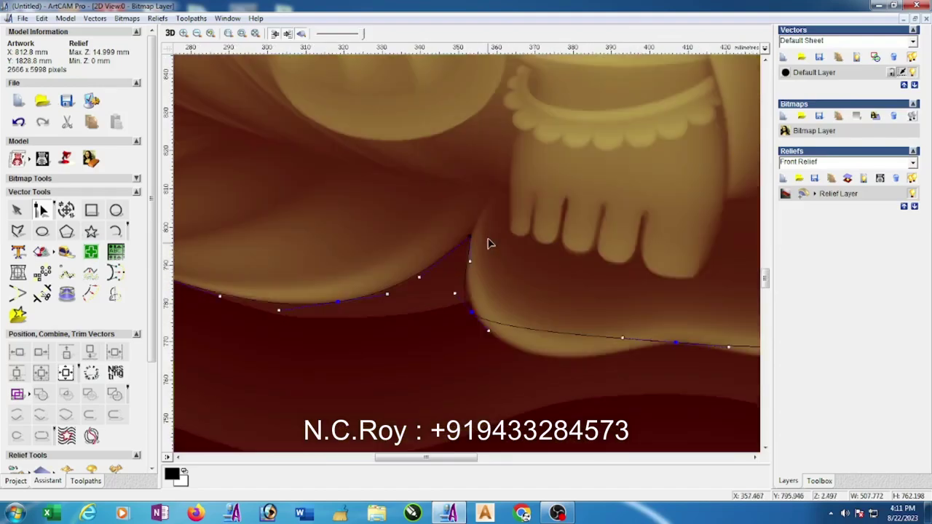
left_click(469, 264)
key("b")
left_click_drag(474, 316, 451, 310)
left_click_drag(528, 355, 564, 378)
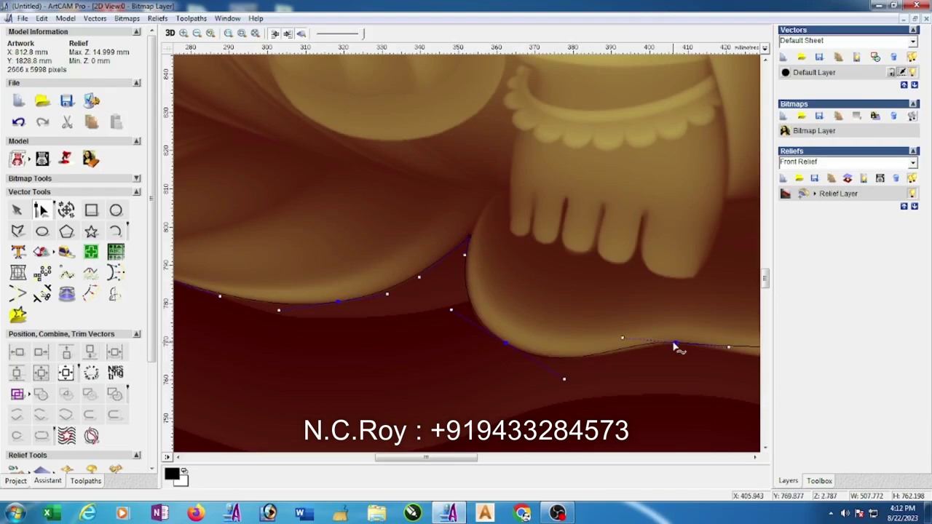
left_click_drag(675, 343, 628, 344)
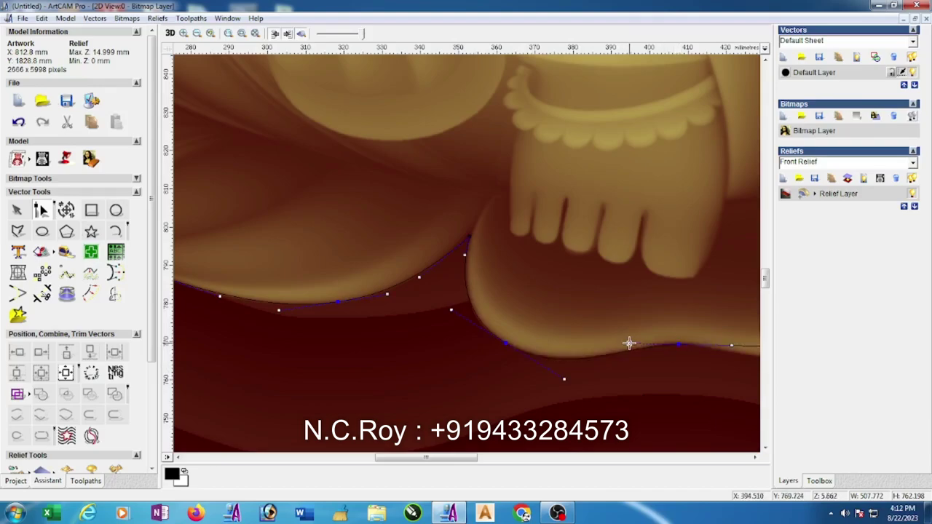
Round the outline around the right side of the central petal beneath the foot, adjusting its node and handles.
scroll(628, 343, "down", 1)
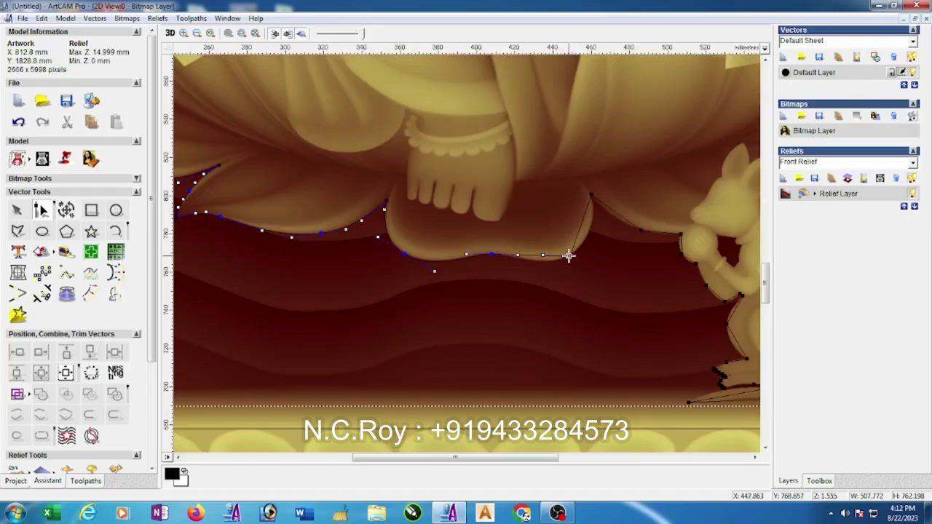
scroll(566, 252, "up", 1)
left_click(507, 175)
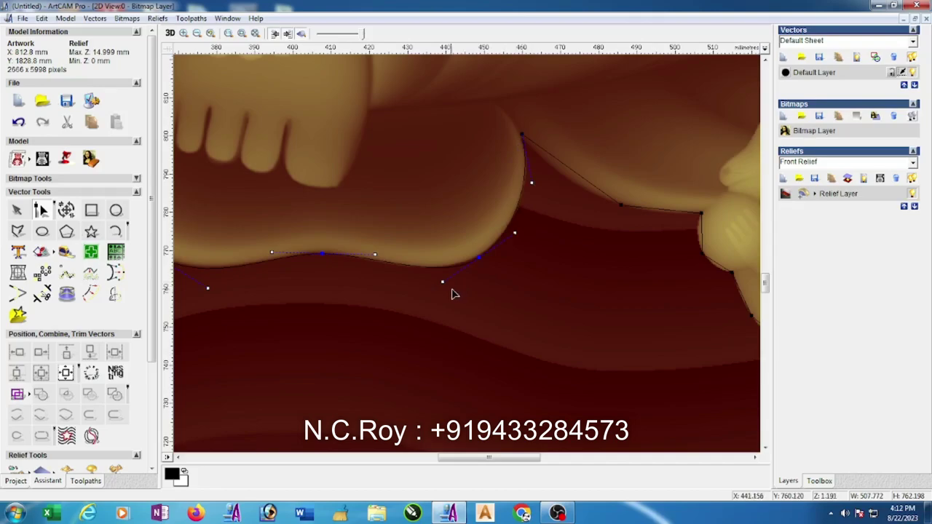
left_click_drag(443, 281, 427, 284)
left_click_drag(478, 258, 475, 258)
Smooth the outline along the petal leading to the mouse and around the ball in the mouse's paws.
left_click(621, 205)
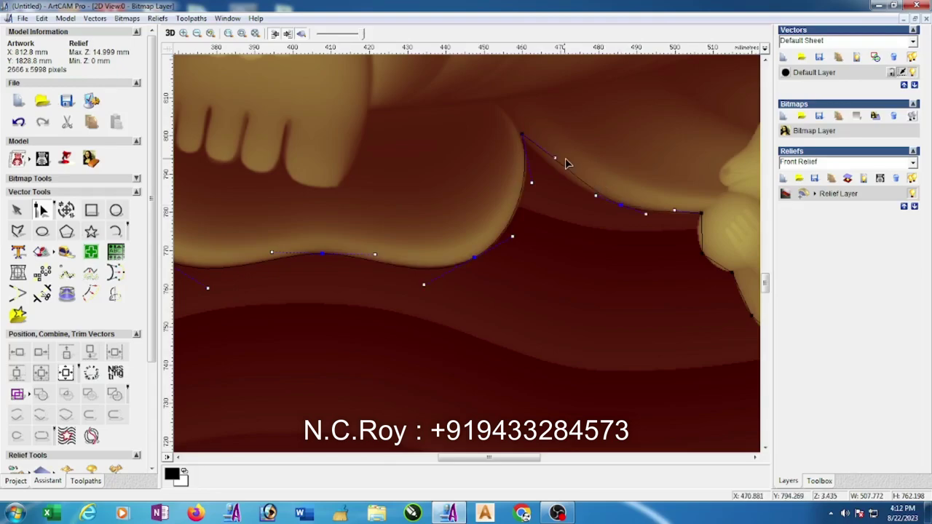
left_click(554, 178)
left_click(702, 249)
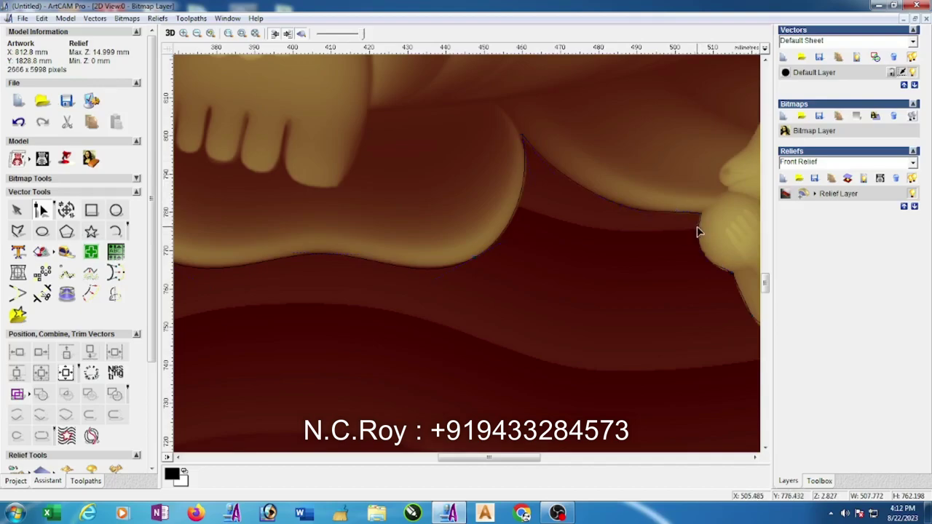
left_click(722, 266)
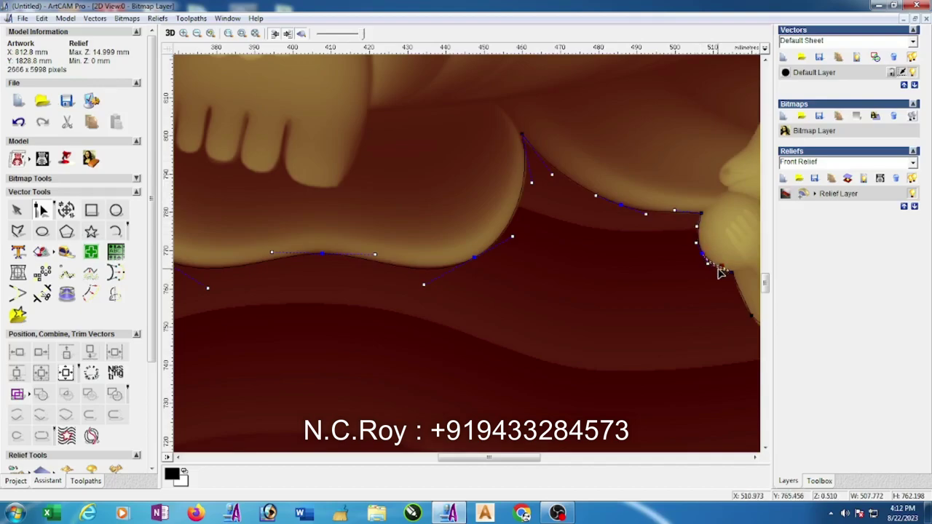
Smooth the outline nodes along the mouse's forearm and around its elbow below the ball.
scroll(718, 268, "down", 1)
scroll(712, 270, "up", 2)
scroll(641, 272, "down", 2)
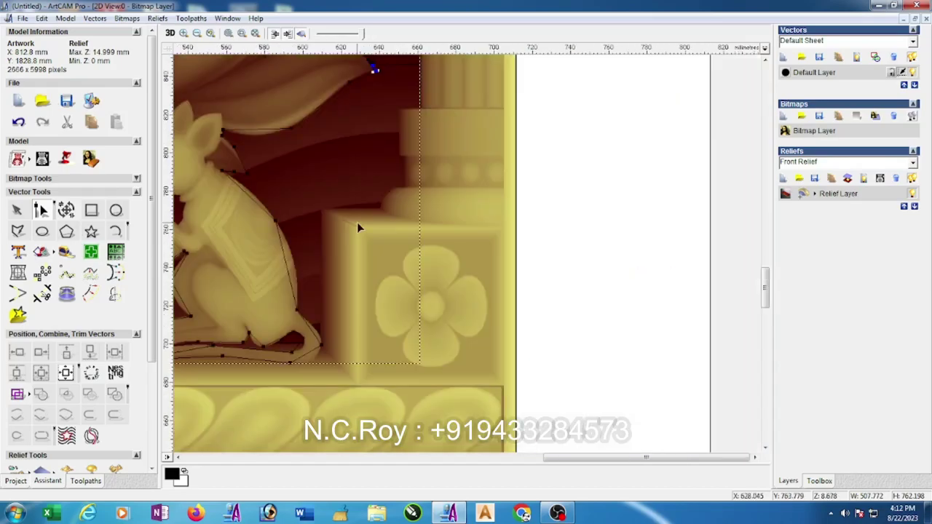
scroll(358, 222, "down", 1)
scroll(438, 248, "up", 1)
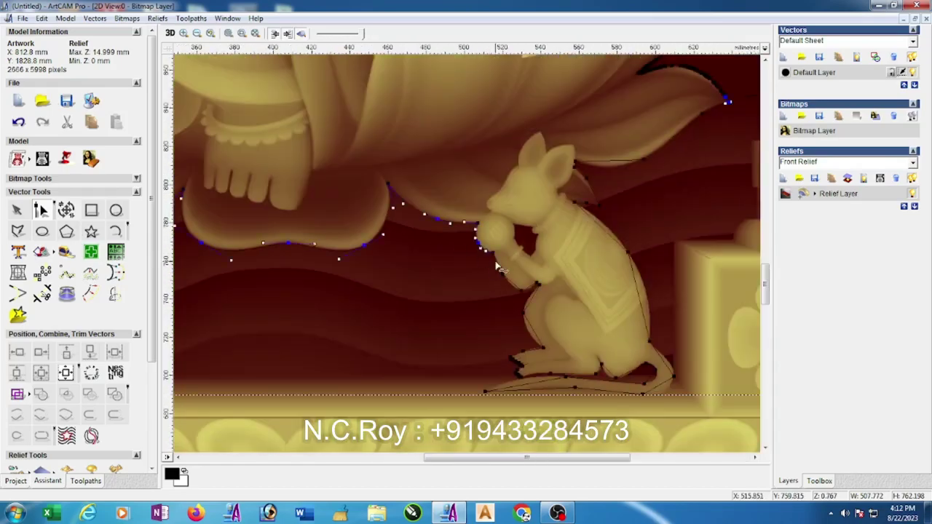
scroll(497, 269, "up", 2)
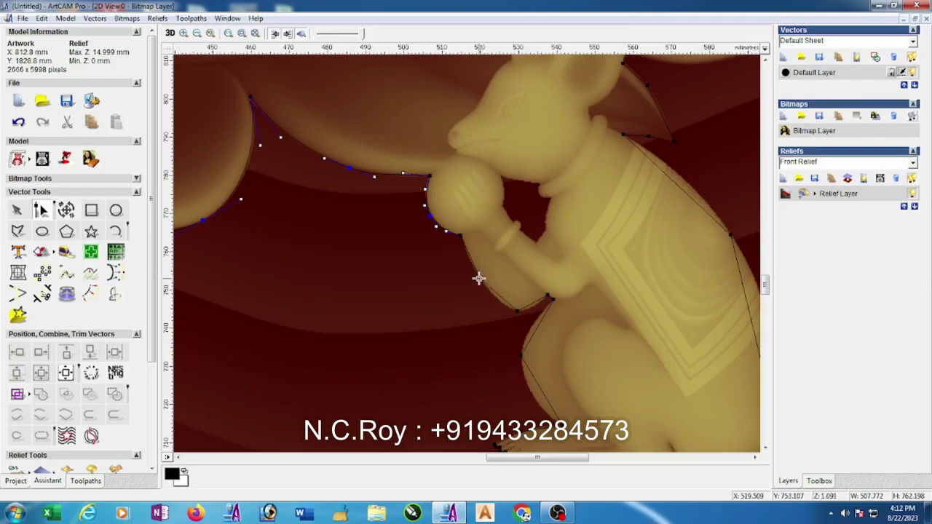
left_click(478, 278)
scroll(481, 284, "up", 2)
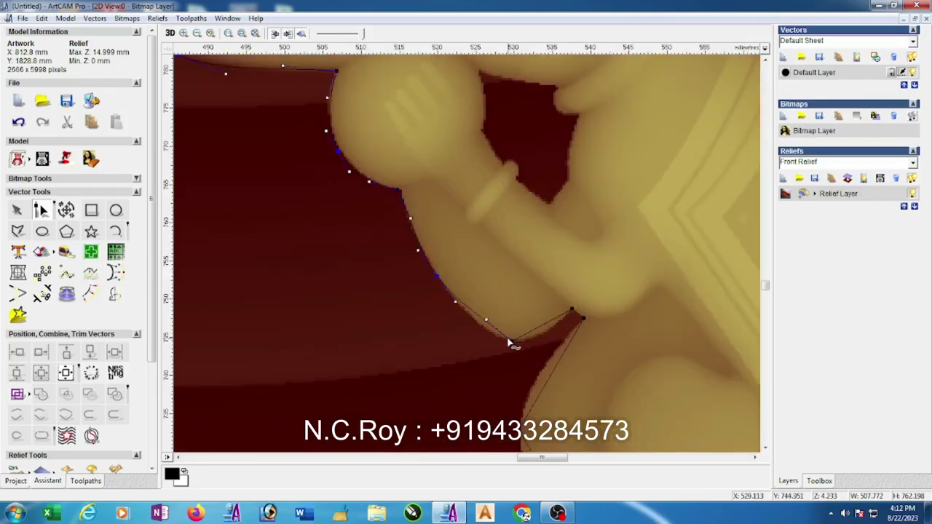
key("s")
Smooth the outline around the front of the mouse's leg below the elbow and over its foot to the toes.
scroll(553, 342, "down", 2)
scroll(439, 309, "up", 2)
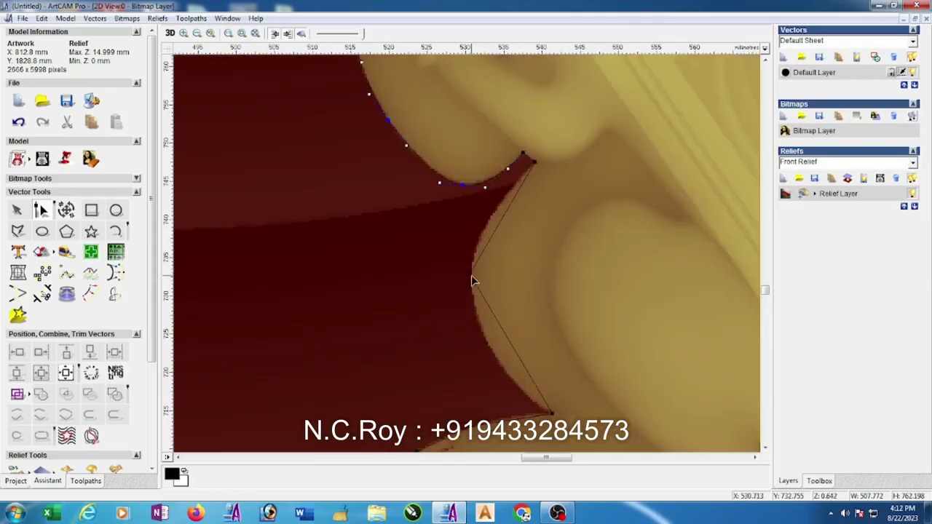
key("s")
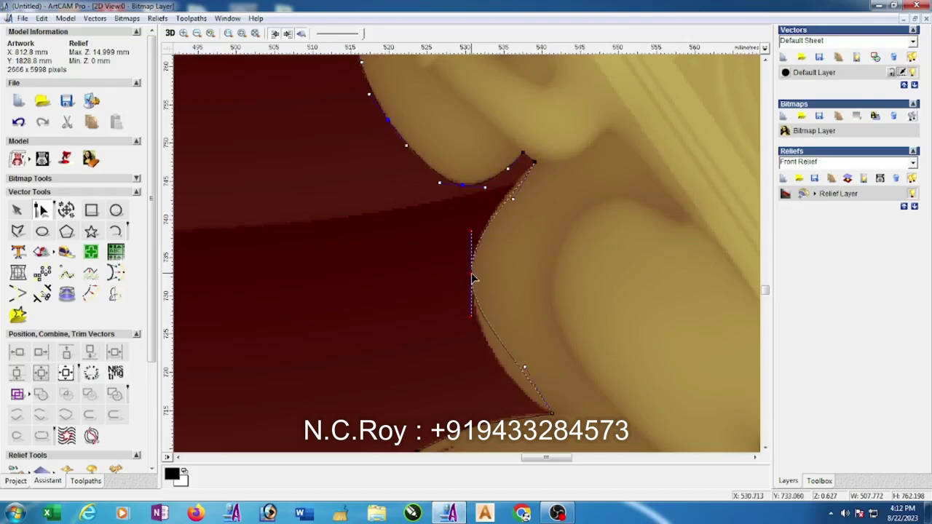
left_click_drag(513, 198, 502, 199)
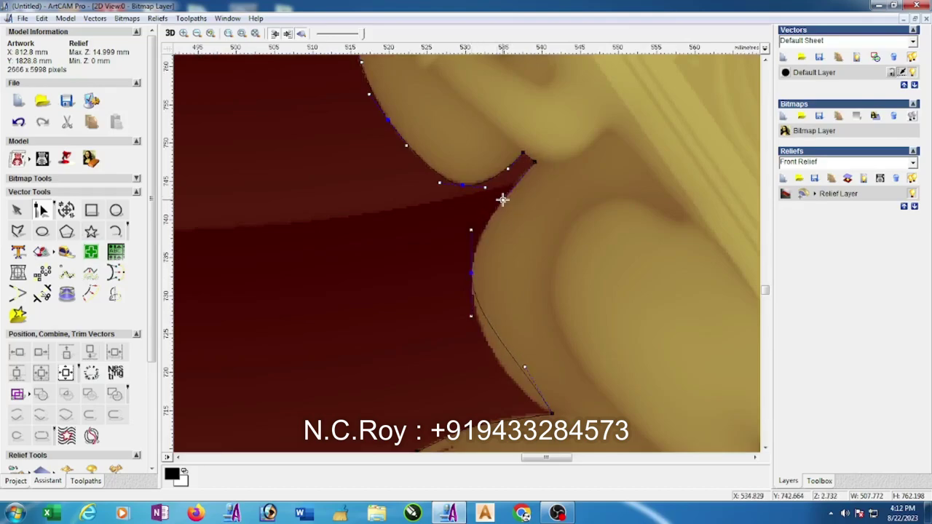
left_click_drag(518, 374, 493, 373)
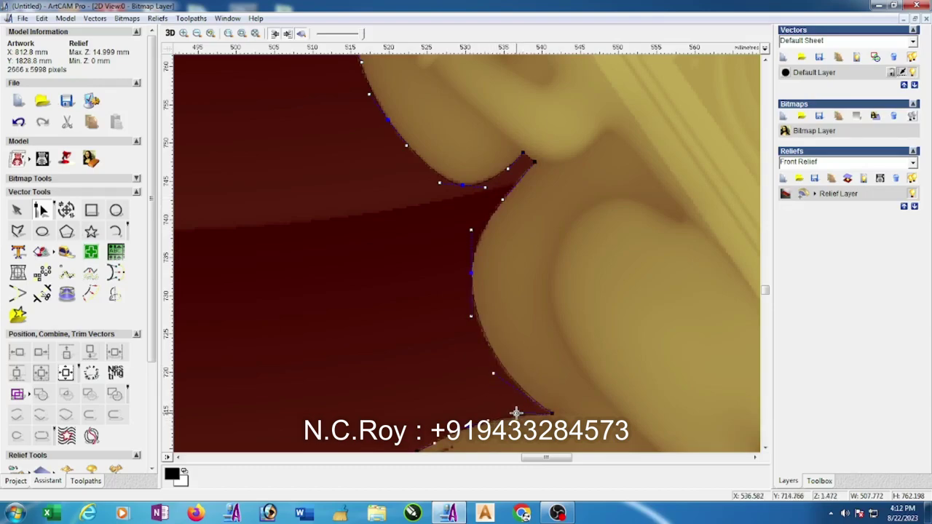
scroll(510, 410, "down", 2)
scroll(446, 308, "up", 3)
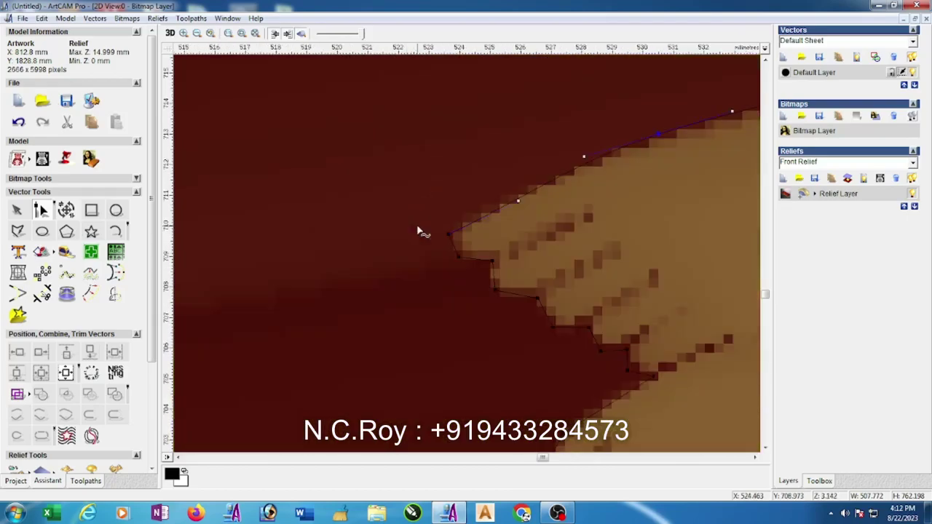
Smooth the jagged outline nodes around the toes of the mouse's upper foot.
left_click_drag(434, 248, 477, 316)
key("s")
left_click(600, 352)
left_click_drag(601, 351, 551, 324)
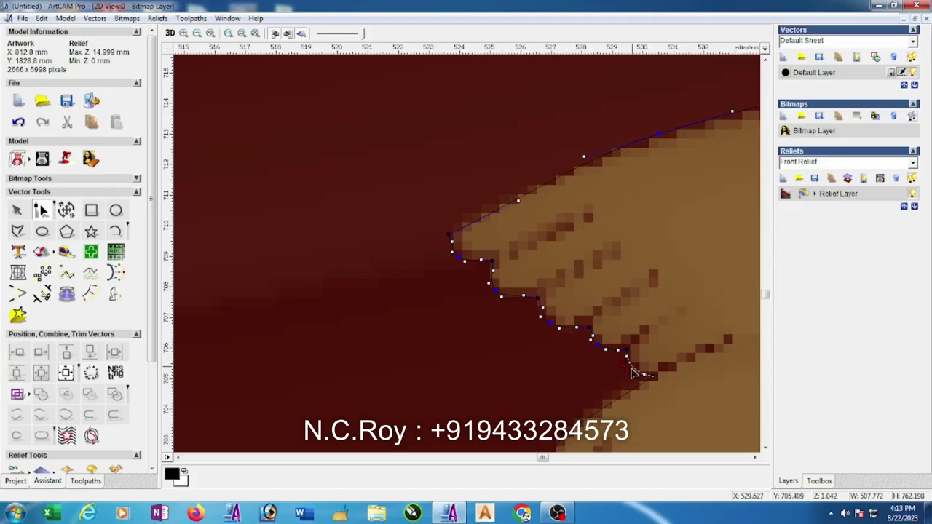
scroll(629, 366, "down", 2)
scroll(450, 306, "up", 2)
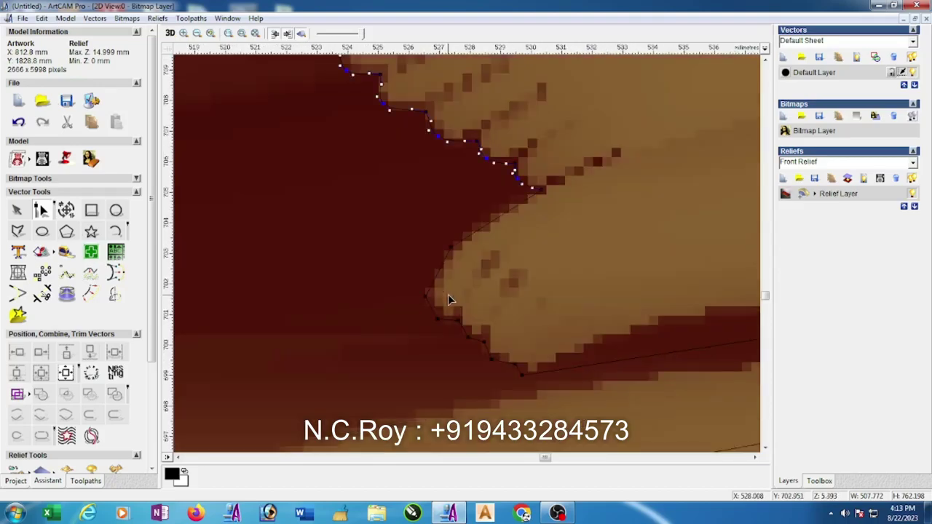
Smooth the outline nodes around the toe tips of the mouse's lower foot.
key("s")
key("s")
key("s")
left_click_drag(429, 305, 424, 304)
key("s")
scroll(647, 367, "down", 1)
Smooth the outline along the sole of the mouse's lower foot and curve it around the heel.
key("s")
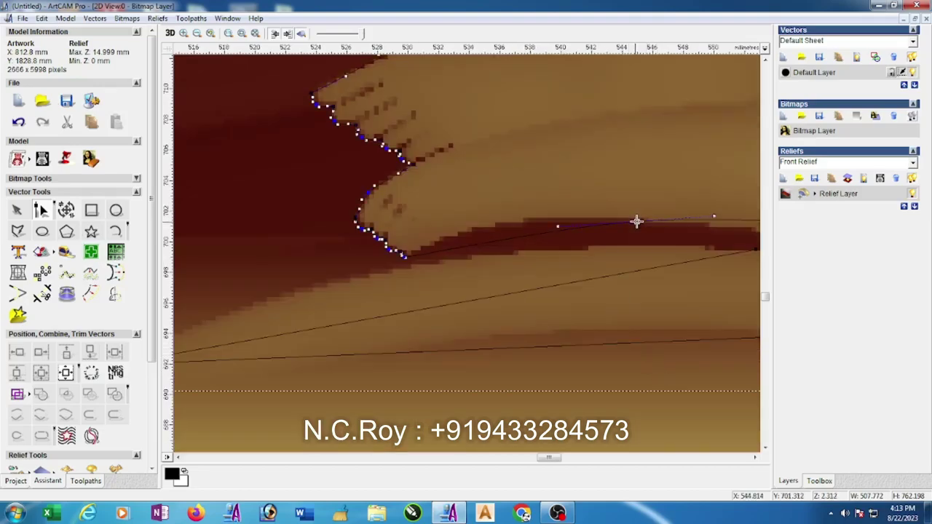
left_click_drag(558, 227, 490, 206)
scroll(490, 206, "down", 2)
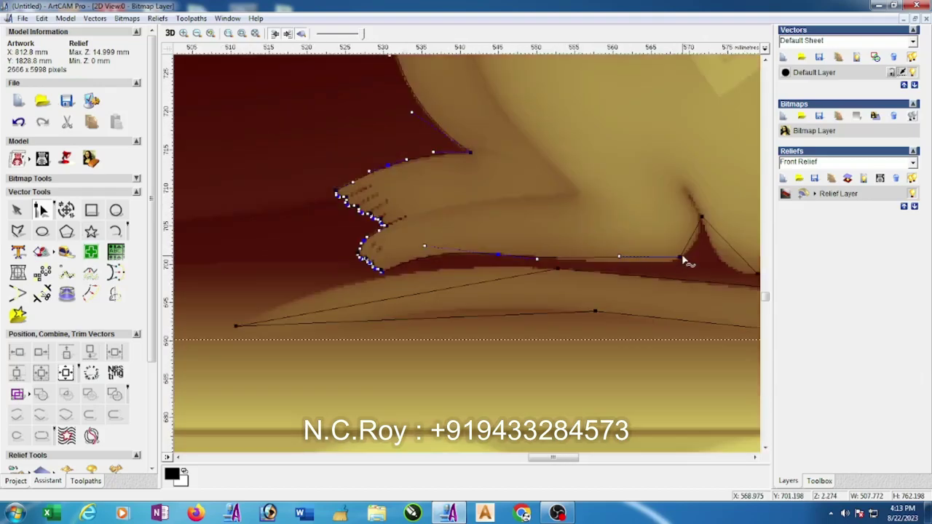
left_click_drag(680, 256, 700, 233)
left_click_drag(667, 264, 662, 266)
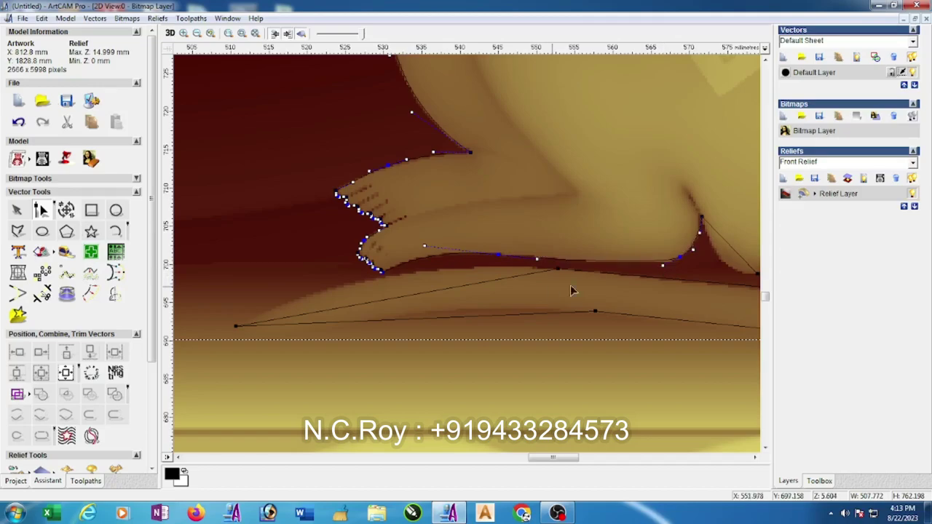
Curve the upper and lower edges of the mouse's tail outline to follow the tail toward its tip.
left_click_drag(557, 269, 352, 264)
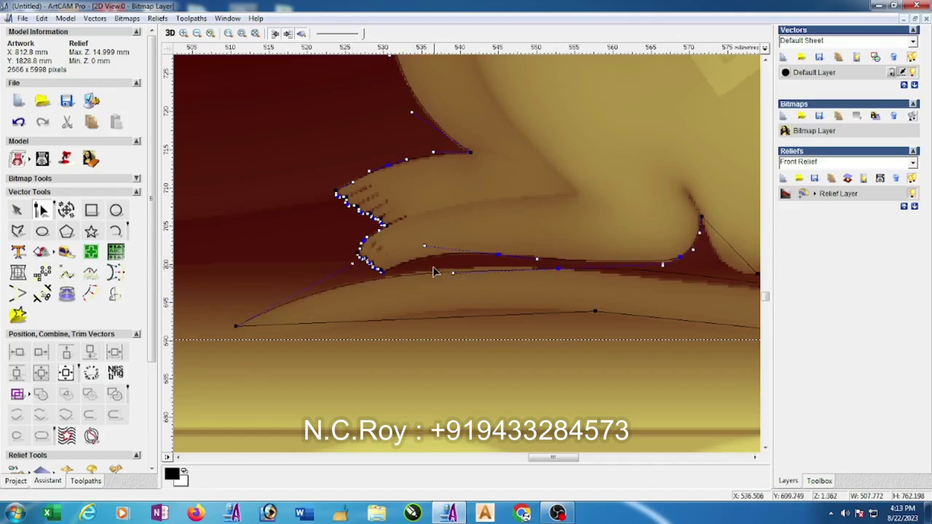
left_click_drag(452, 274, 458, 267)
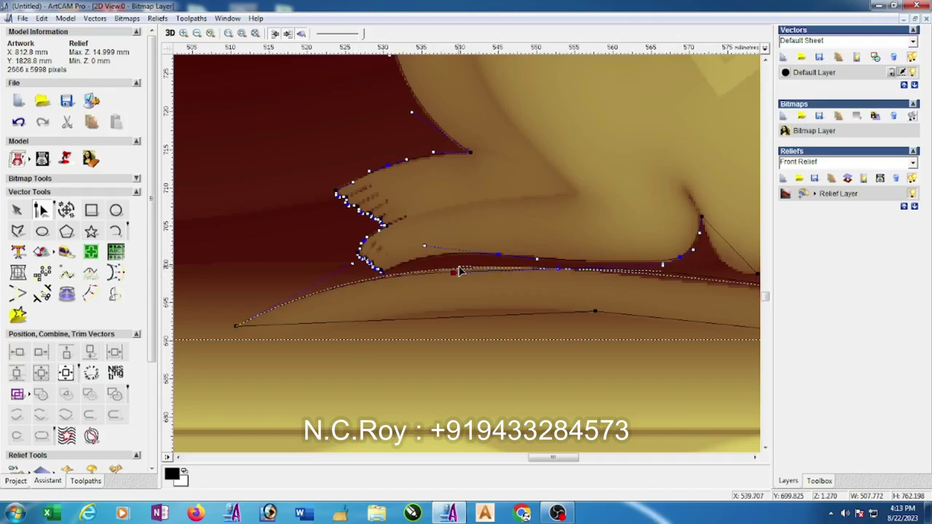
left_click(595, 311)
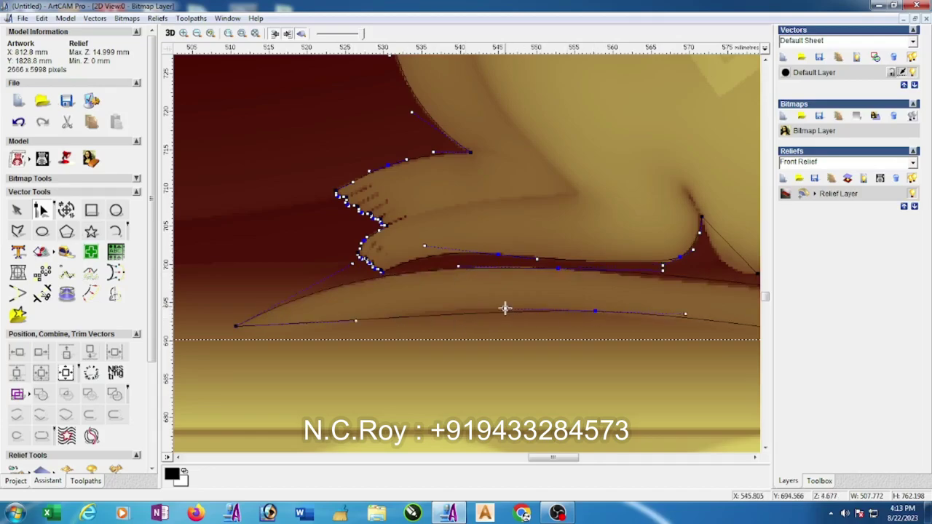
left_click_drag(505, 308, 413, 294)
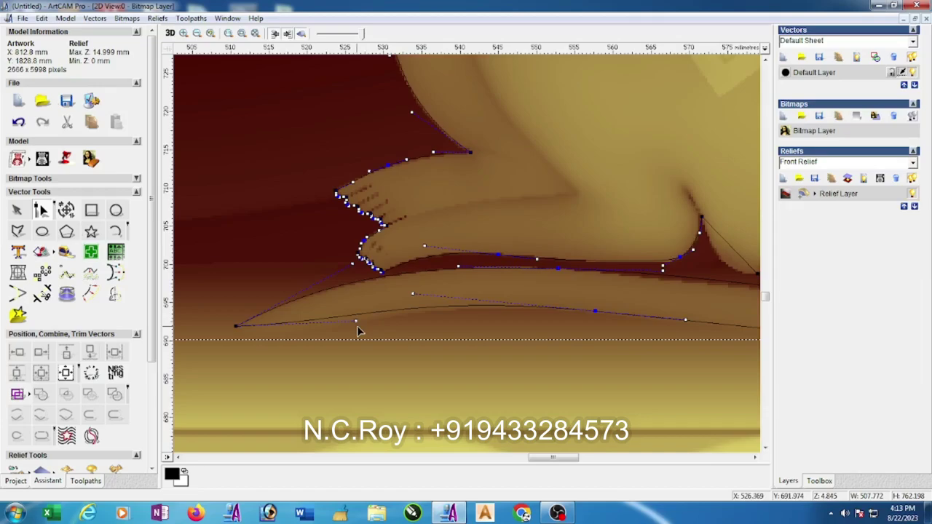
left_click_drag(354, 321, 306, 336)
scroll(508, 332, "down", 2)
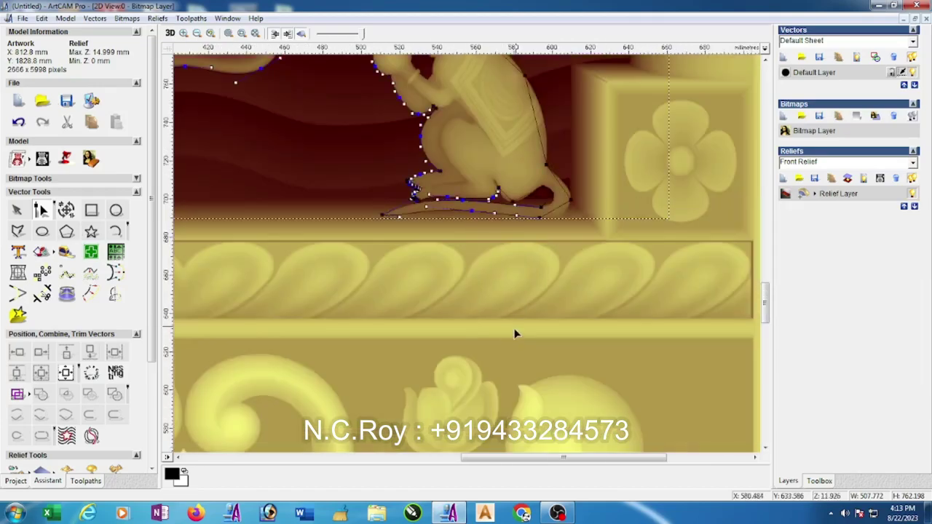
Smooth the outline around both sides of the tail's bend and along the mouse's rump.
scroll(542, 197, "up", 1)
left_click_drag(464, 273, 487, 247)
key("s")
key("s")
left_click_drag(484, 287, 507, 293)
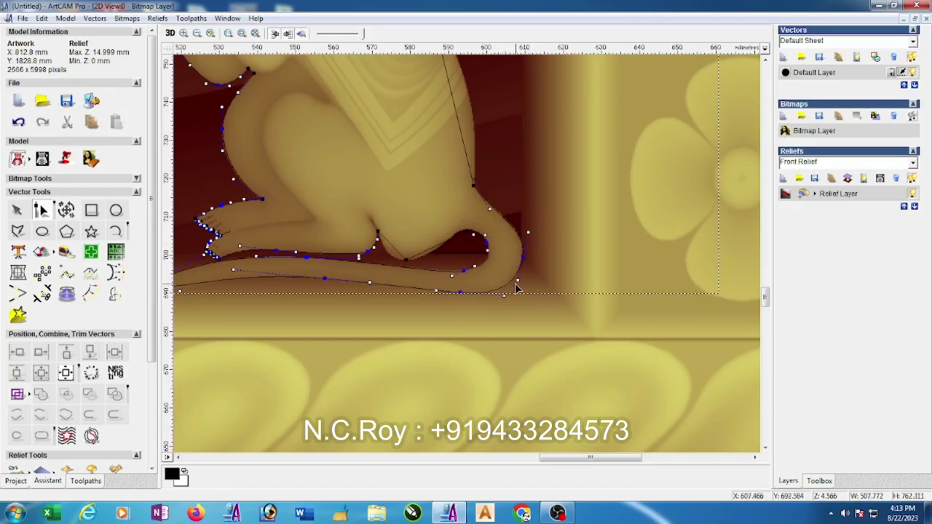
left_click_drag(474, 267, 493, 263)
left_click(407, 258)
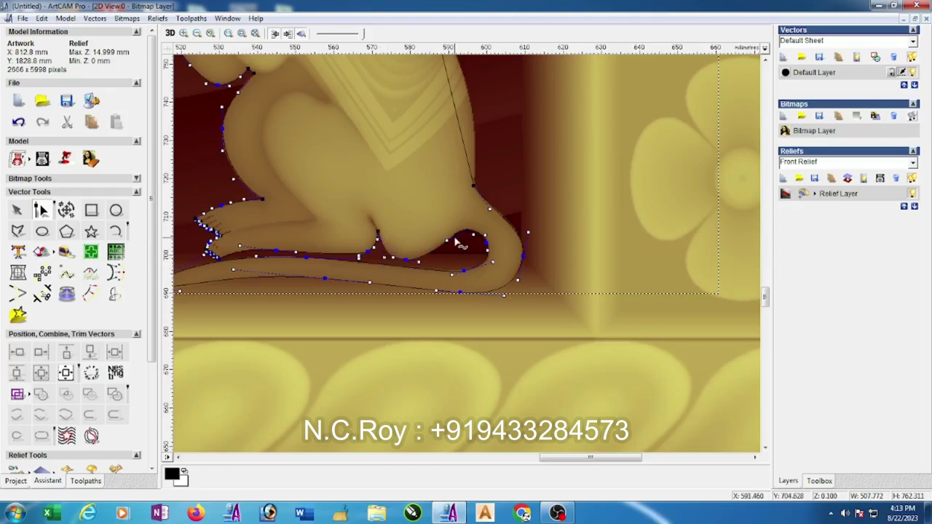
Refine the curve handles at the underside of the rump and along the inner edge of the tail's bend.
scroll(466, 233, "up", 1)
left_click_drag(498, 256, 478, 254)
left_click_drag(401, 318, 408, 319)
left_click_drag(549, 318, 544, 322)
left_click_drag(490, 336, 488, 334)
left_click_drag(542, 320, 552, 327)
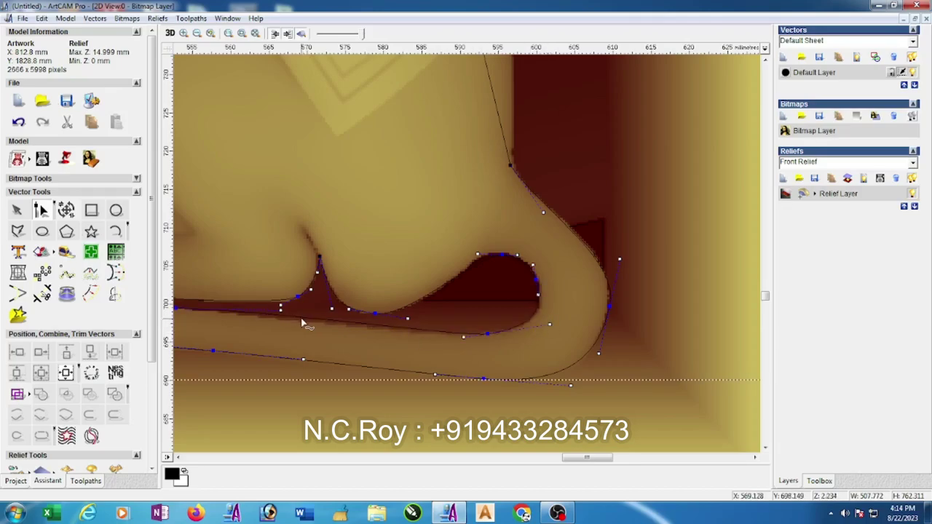
Adjust the curve handle on the tail's upper edge beneath the mouse's heel.
scroll(303, 322, "down", 3)
scroll(304, 301, "up", 3)
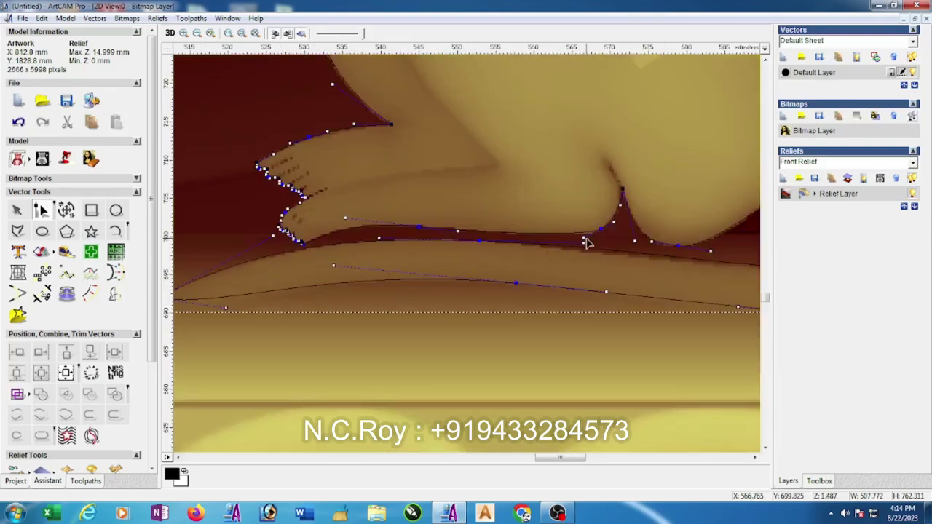
left_click_drag(583, 243, 582, 246)
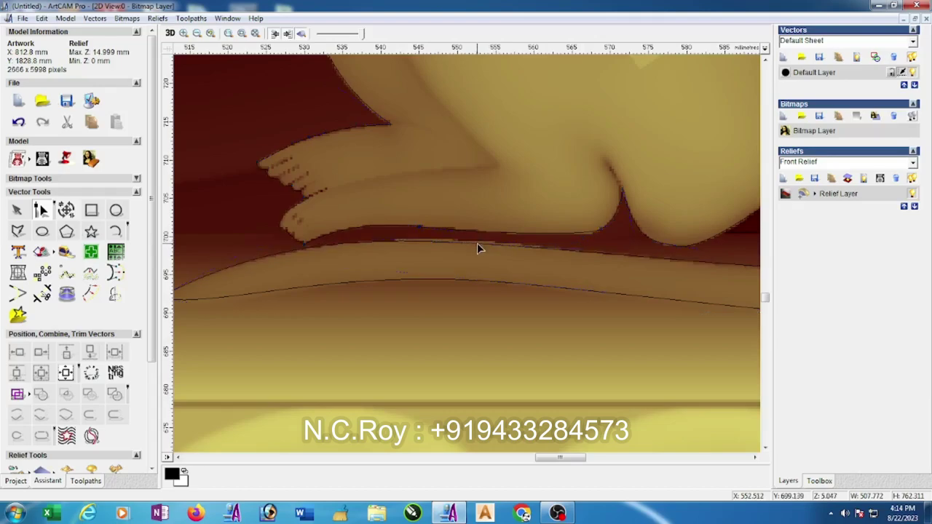
Smooth the outline node on the mouse's back and bend its curves to follow the back from neck to tail.
scroll(477, 244, "down", 3)
scroll(521, 262, "up", 2)
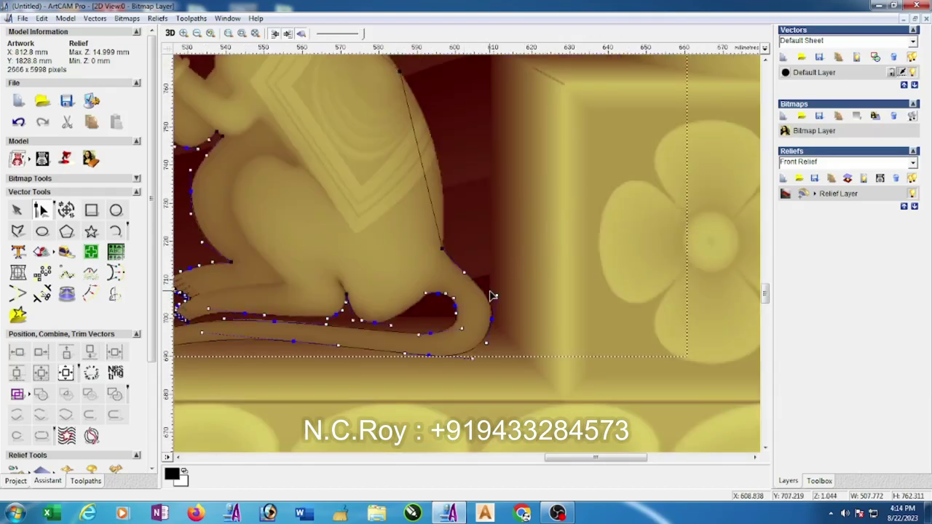
scroll(439, 201, "down", 1)
scroll(438, 197, "up", 1)
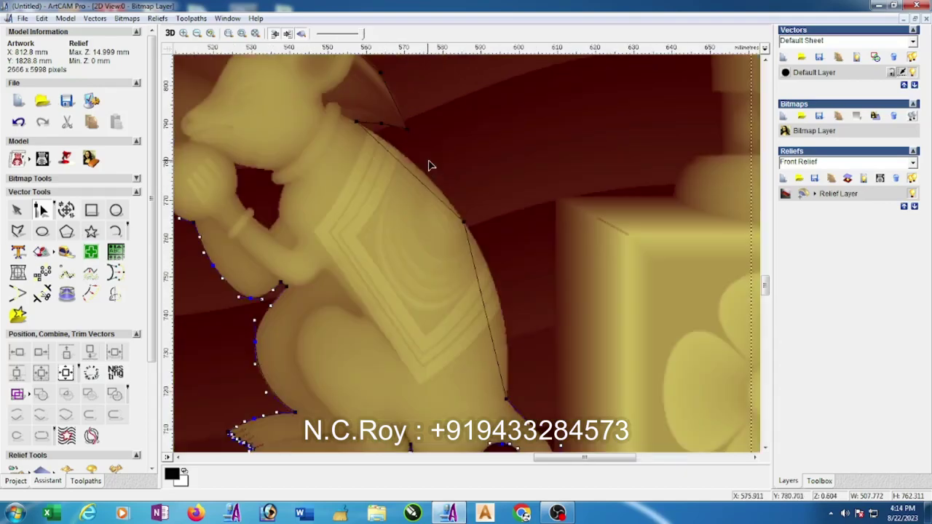
left_click(462, 221)
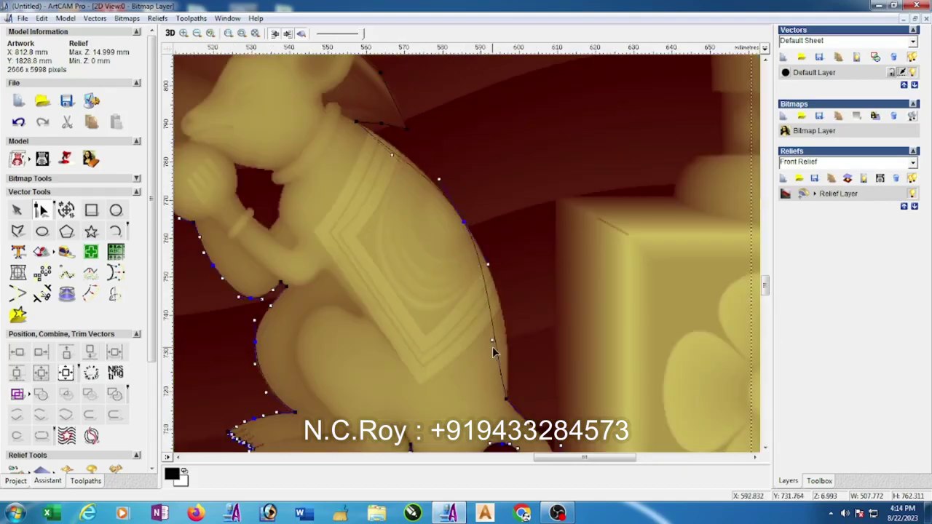
left_click_drag(494, 341, 514, 313)
scroll(416, 192, "down", 2)
scroll(415, 192, "up", 2)
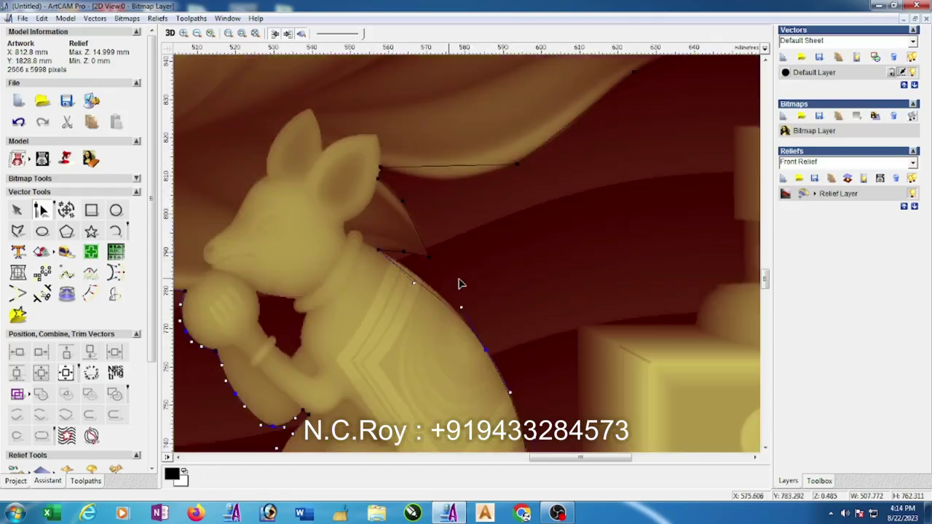
left_click_drag(414, 284, 424, 279)
Smooth the small petal outline behind the mouse's neck and curve the large petal's lower edge beside the ear.
key("s")
left_click_drag(419, 237, 423, 236)
key("s")
left_click_drag(517, 164, 510, 165)
left_click_drag(430, 172, 436, 191)
Adjust the curve handle on the lower edge of the large right petal so the outline follows its tip.
scroll(481, 167, "down", 2)
scroll(485, 164, "up", 2)
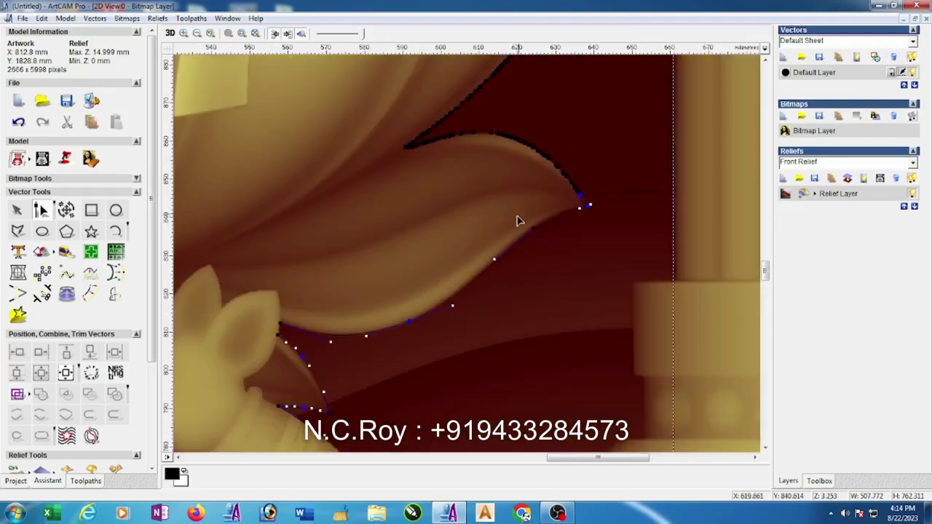
scroll(543, 230, "up", 2)
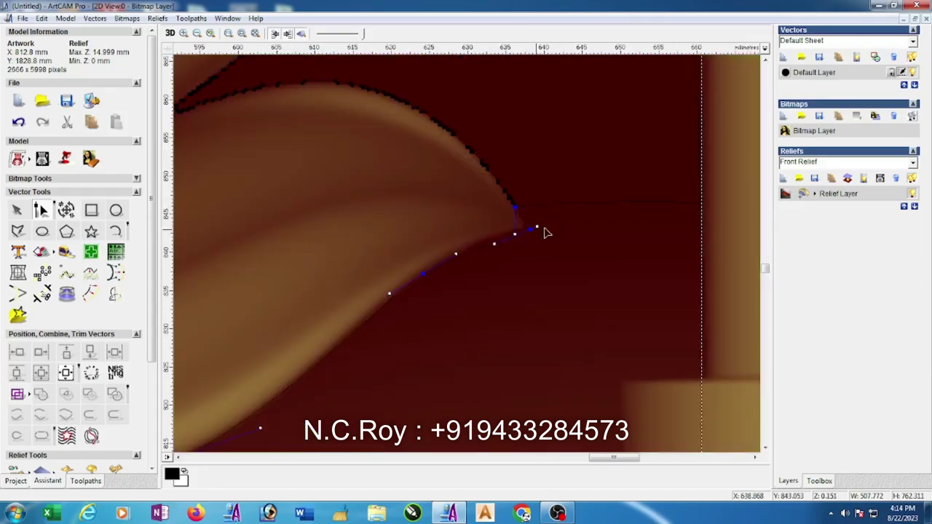
mouse_move(514, 233)
left_mouse_down()
mouse_move(487, 236)
mouse_move(520, 218)
mouse_move(517, 238)
mouse_move(502, 238)
left_mouse_up()
scroll(514, 232, "up", 2)
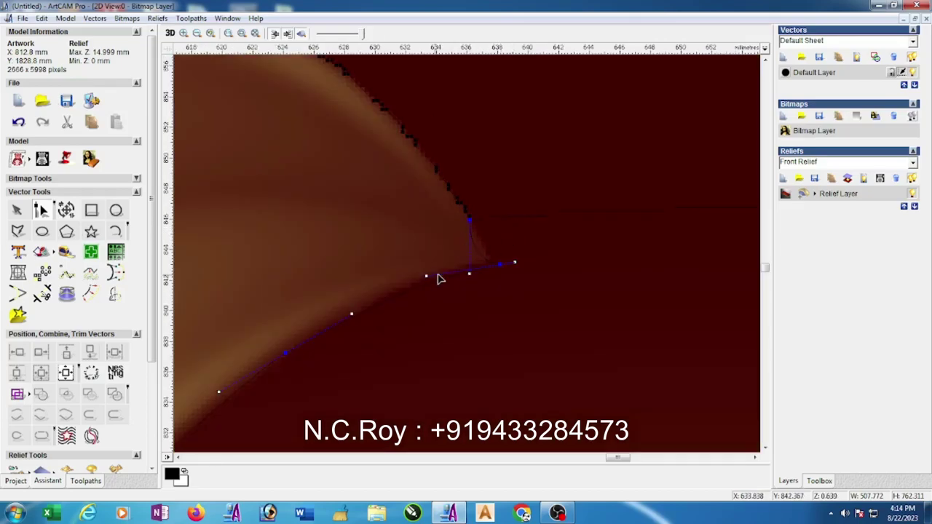
left_click_drag(427, 275, 442, 269)
Reshape the outline's short curve above the large right petal's tip and finish the node editing.
left_click(17, 211)
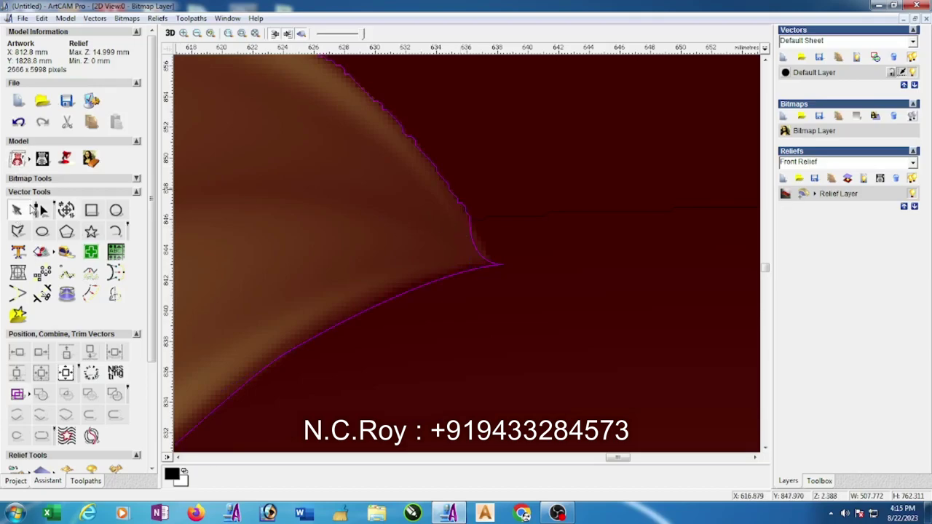
left_click(41, 210)
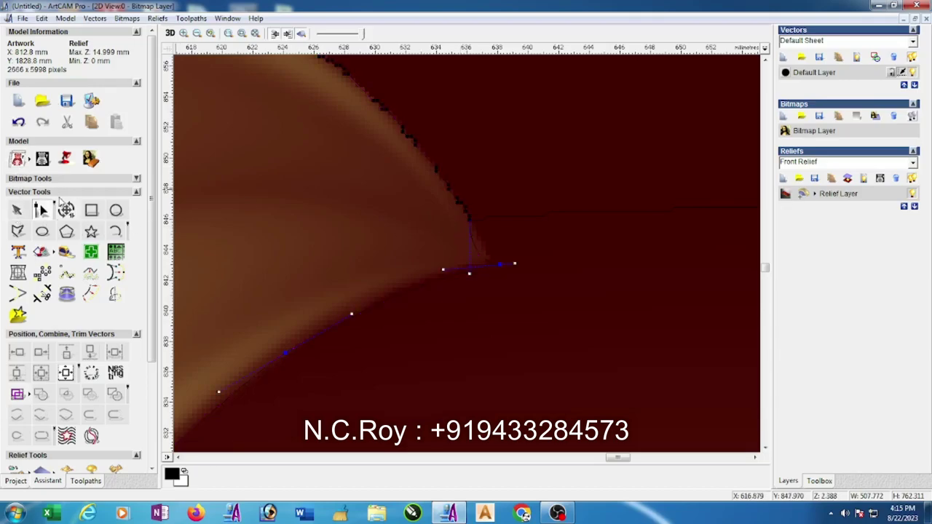
left_click(470, 220)
left_click_drag(469, 273, 497, 259)
left_click(499, 265)
scroll(494, 282, "down", 3)
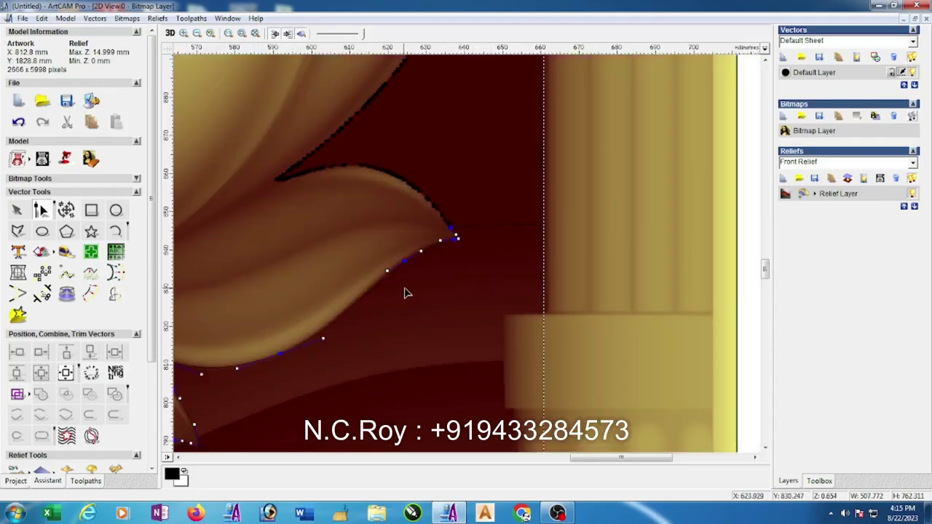
scroll(393, 279, "down", 5)
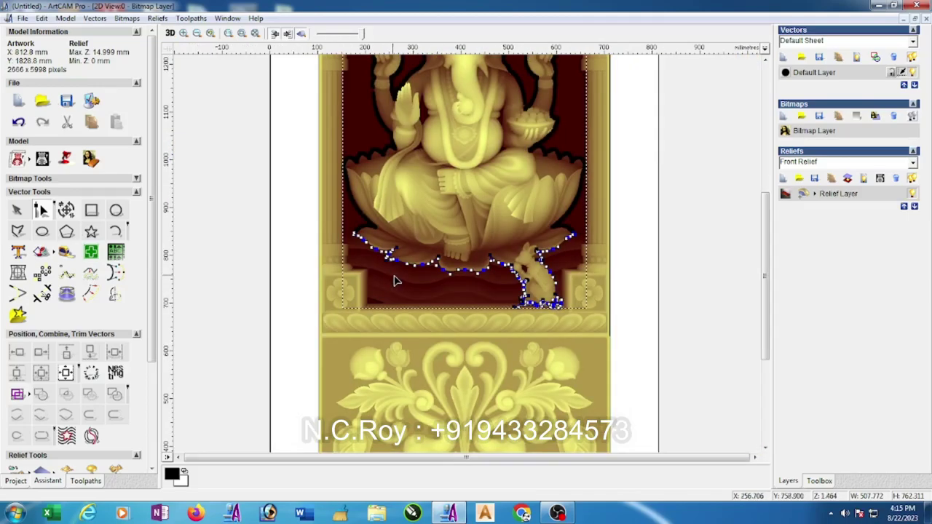
left_click(17, 210)
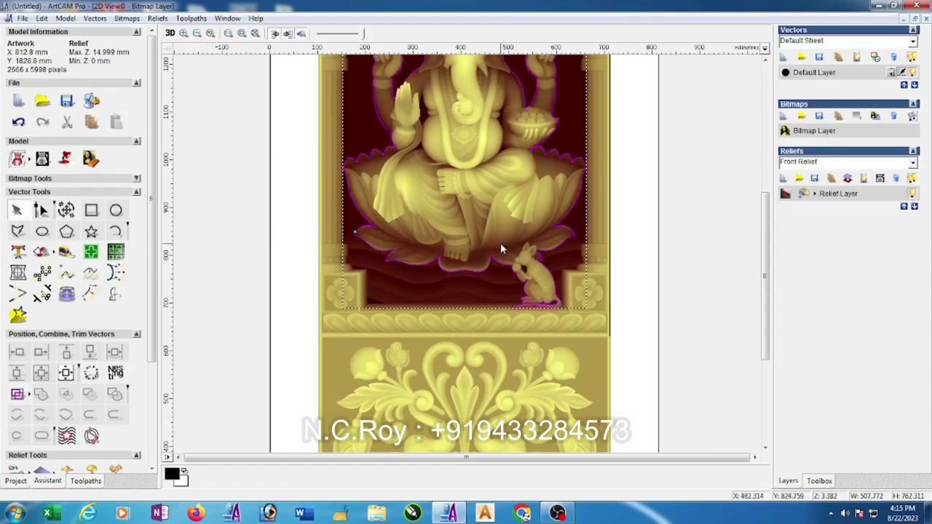
Start a polyline around the gap beneath the mouse's chin, tracing the ball's edge down to the bracelet.
scroll(500, 248, "up", 4)
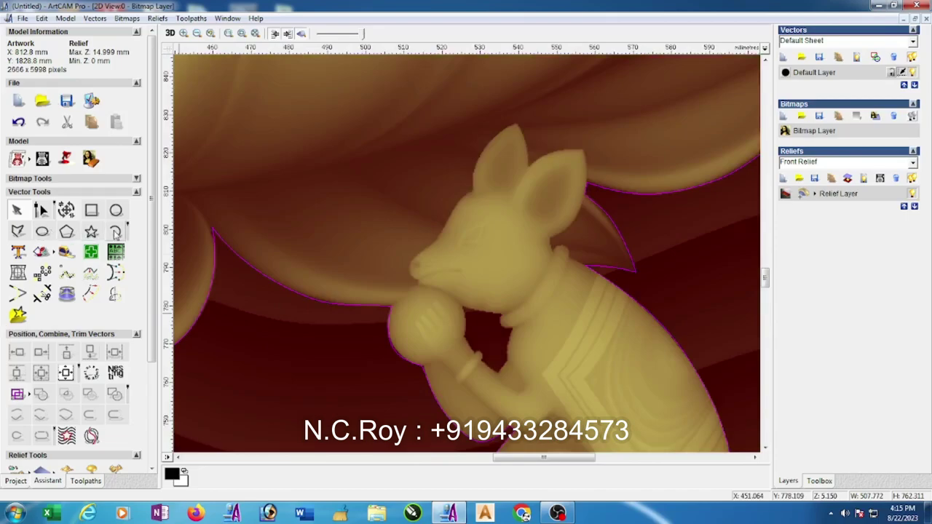
left_click(18, 232)
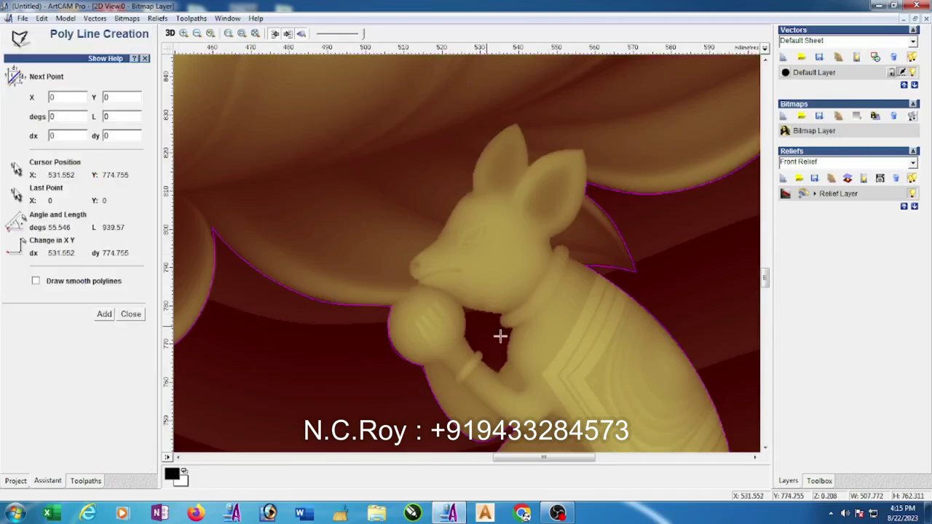
left_click(467, 324)
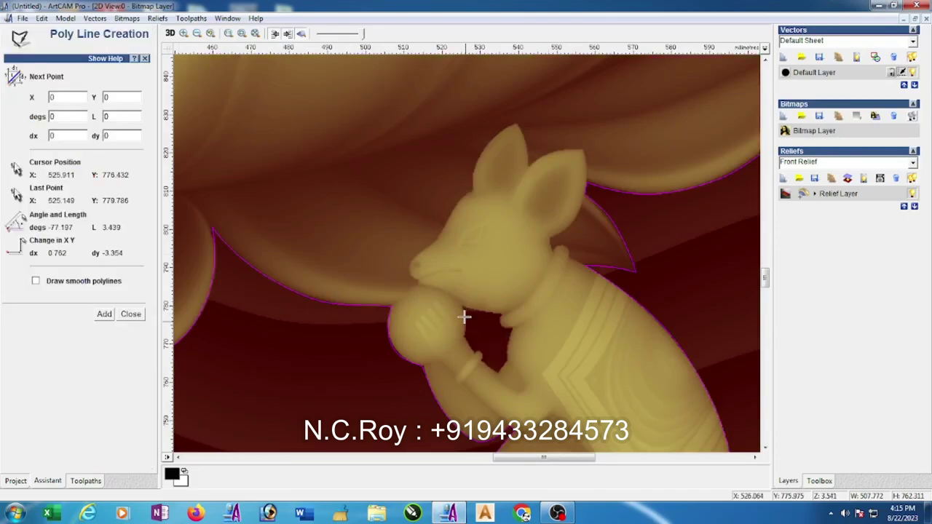
left_click(463, 337)
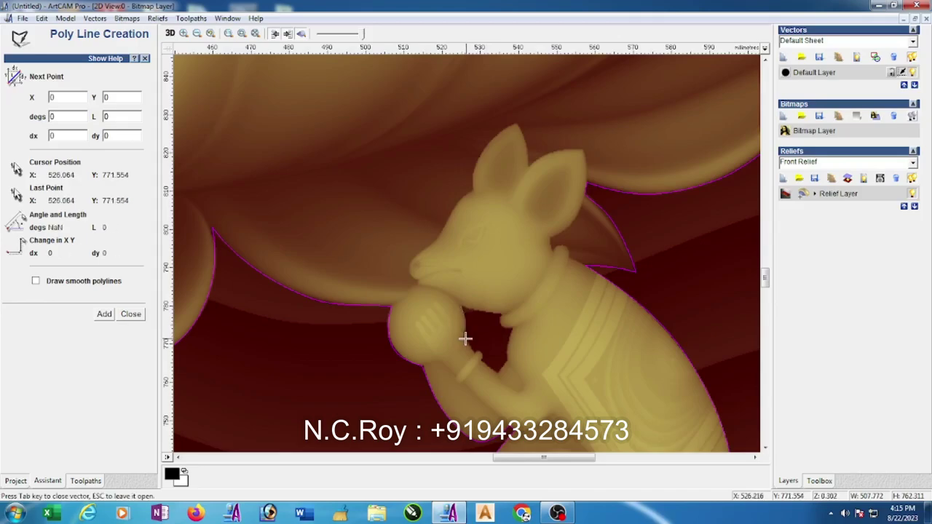
scroll(468, 337, "up", 3)
scroll(510, 139, "down", 2)
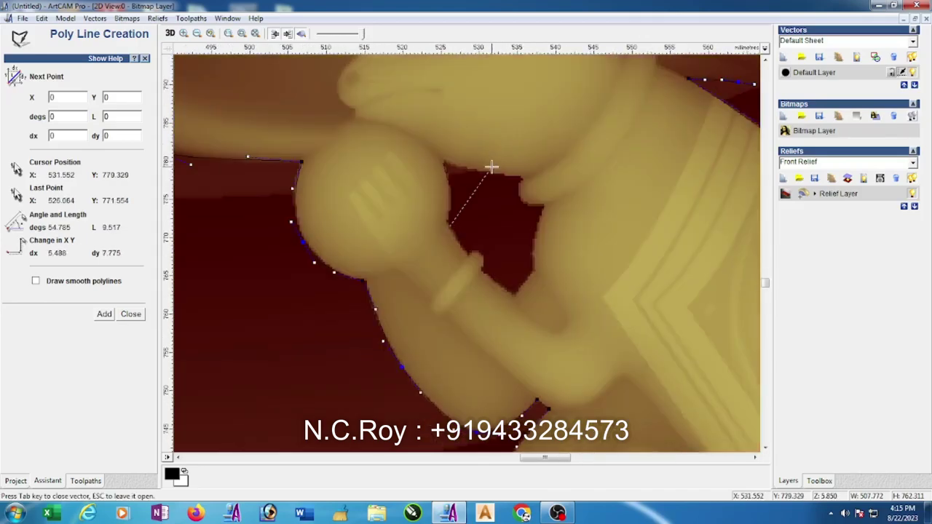
left_click(468, 254)
scroll(476, 252, "down", 2)
left_click(482, 256)
scroll(483, 254, "up", 2)
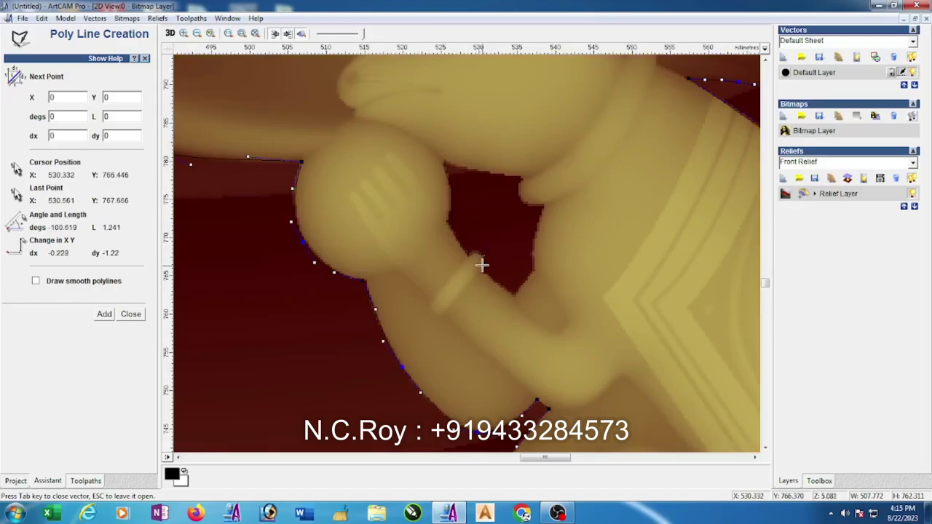
Complete the polyline around the gap beneath the mouse's chin, tracing the arm, chest, collar and chin back to the ball's edge.
left_click(511, 297)
left_click(535, 272)
left_click(534, 235)
left_click(542, 206)
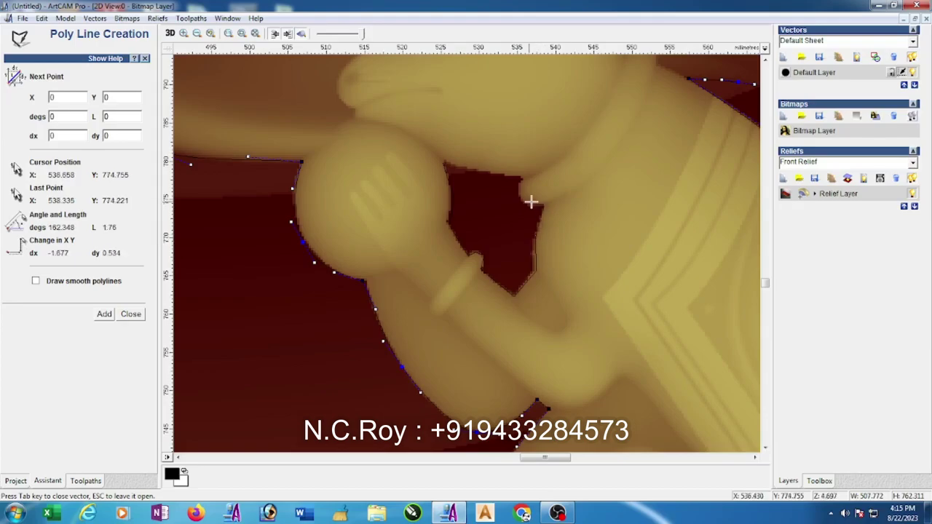
left_click(518, 200)
left_click(523, 176)
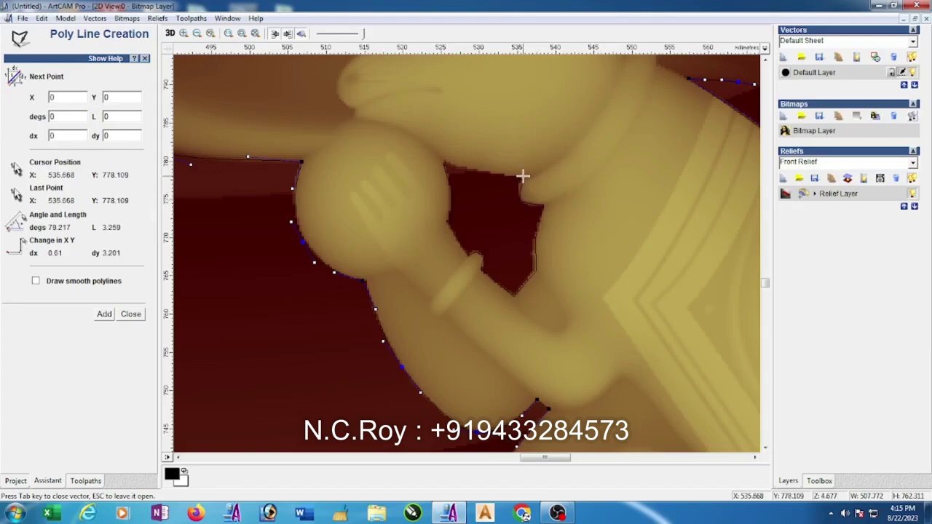
left_click(482, 171)
left_click(444, 163)
key("Escape")
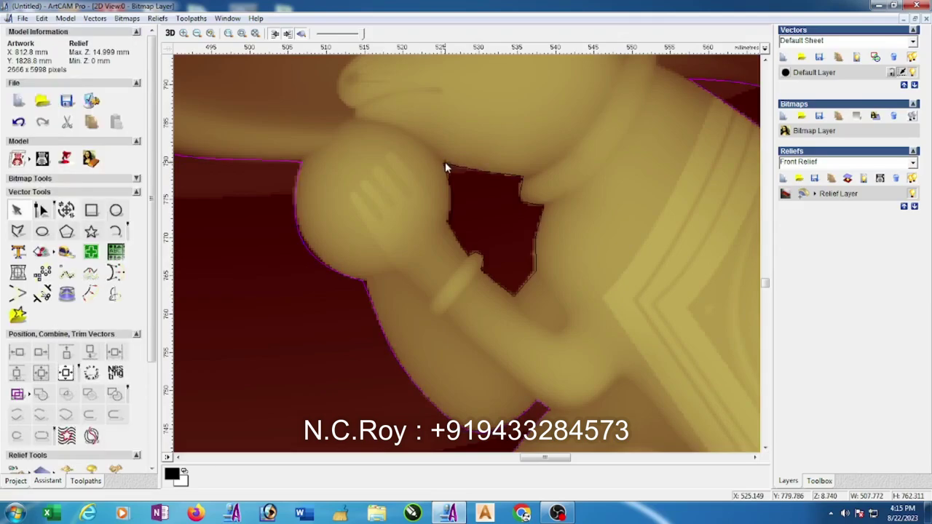
Edit the nodes of the gap outline, smoothing the bracelet's curve and shifting the lower chest node onto the relief edge.
left_click(472, 169)
left_click(41, 210)
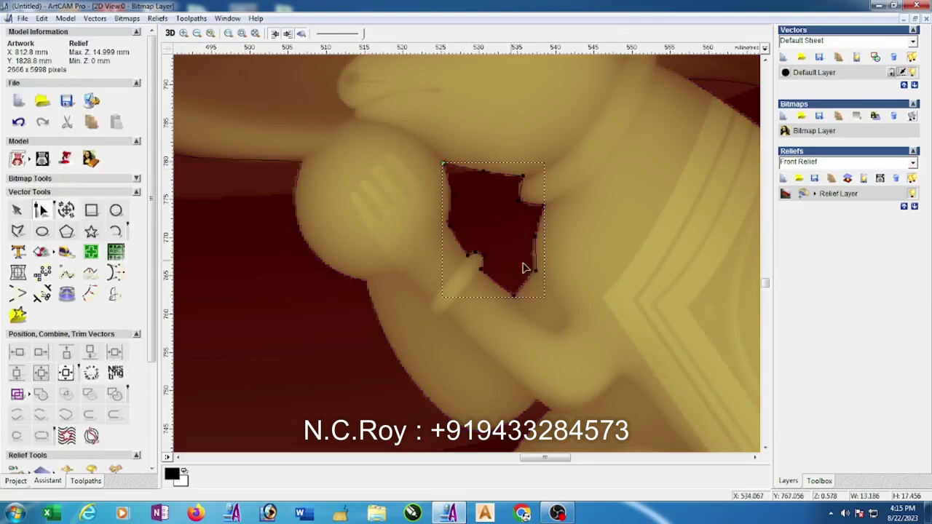
scroll(522, 268, "up", 2)
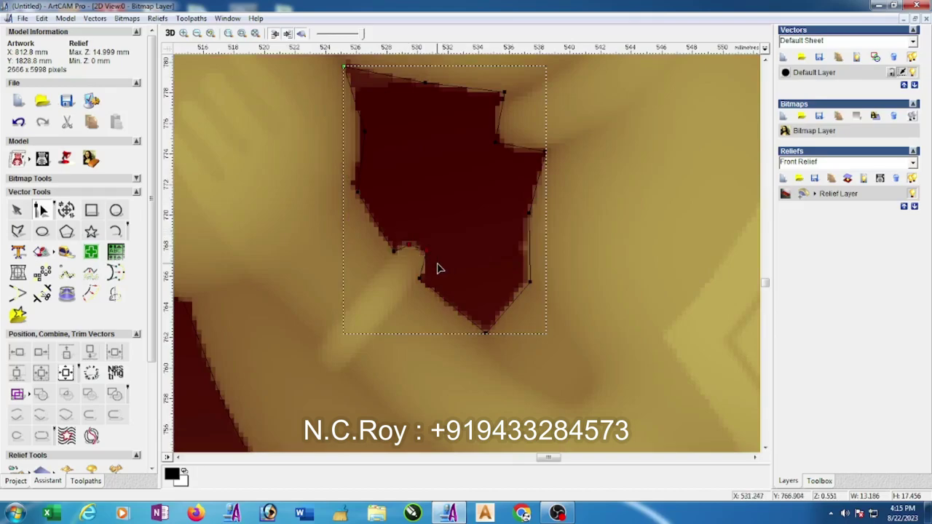
key("s")
left_click_drag(529, 282, 524, 283)
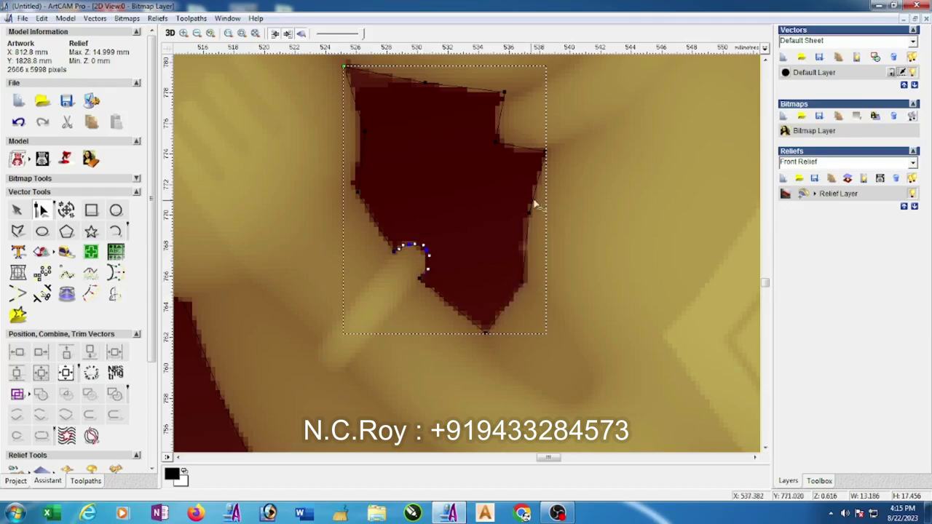
Smooth the gap outline along the mouse's chest, collar and ball so its curves follow the relief edges.
key("s")
left_click_drag(494, 141, 521, 154)
left_click_drag(501, 110, 495, 111)
scroll(394, 140, "down", 1)
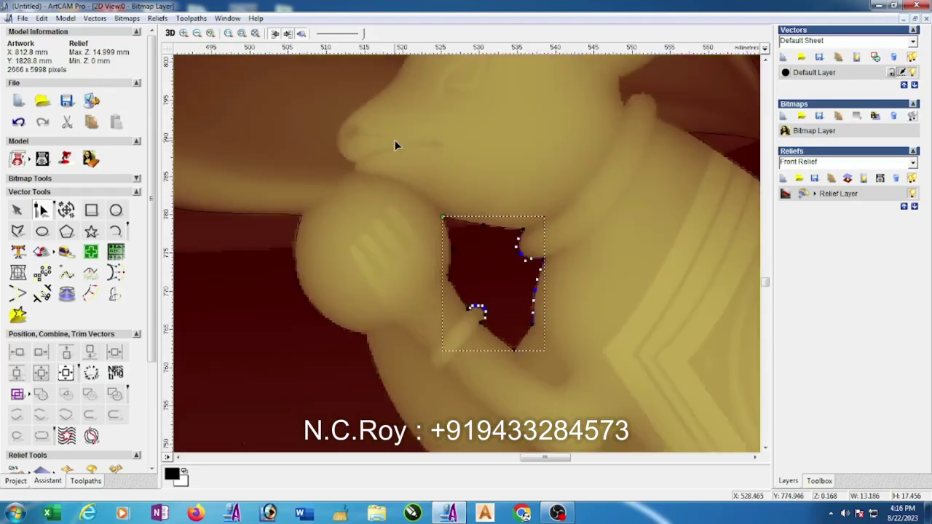
scroll(446, 228, "up", 2)
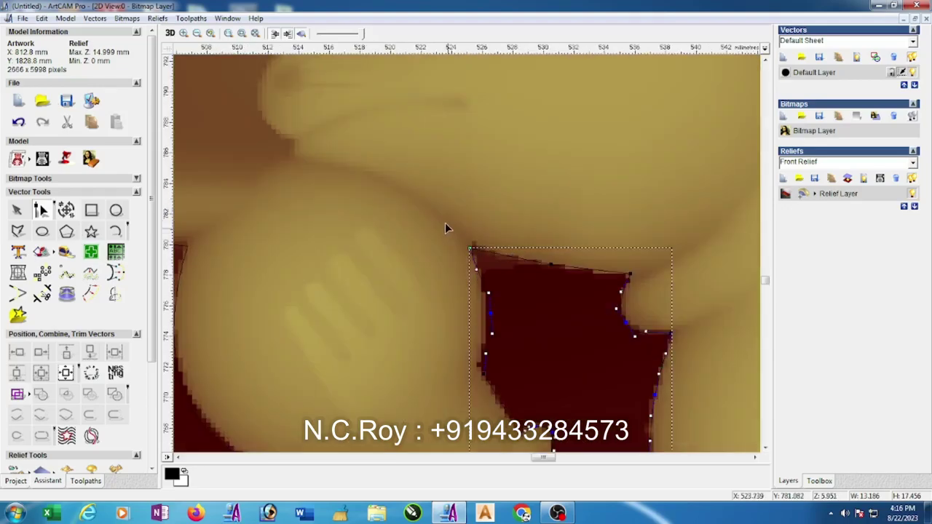
left_click_drag(478, 268, 482, 268)
scroll(502, 308, "down", 4)
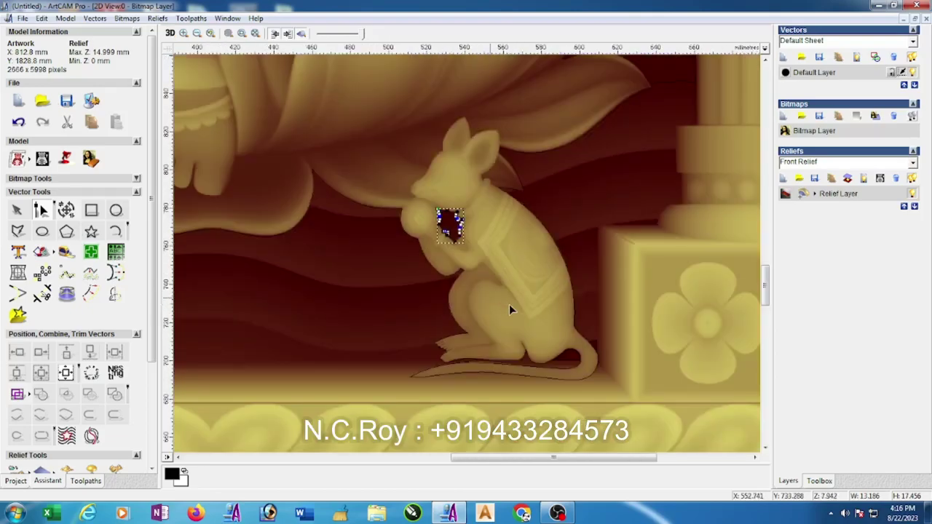
Finish the node editing and select the gap outline together with the large background outline around Ganesha.
left_click(17, 210)
scroll(445, 227, "down", 4)
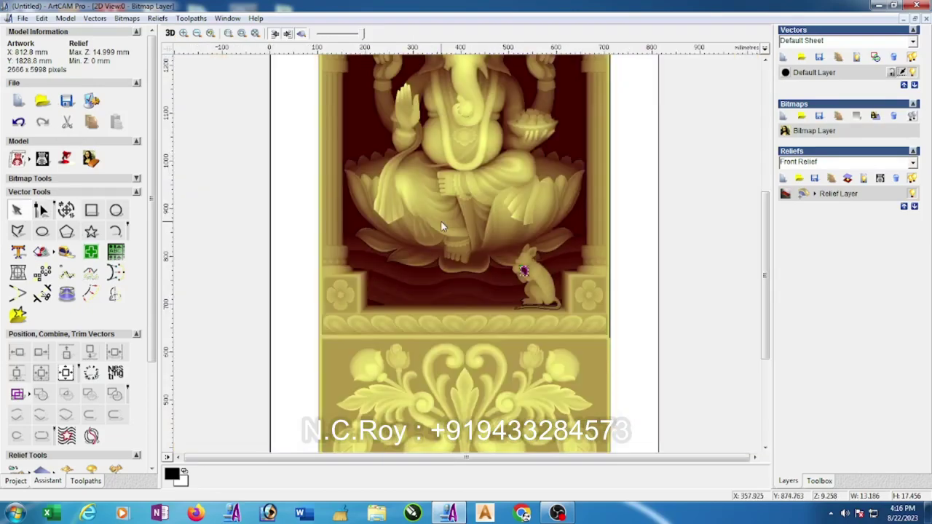
left_click(540, 256)
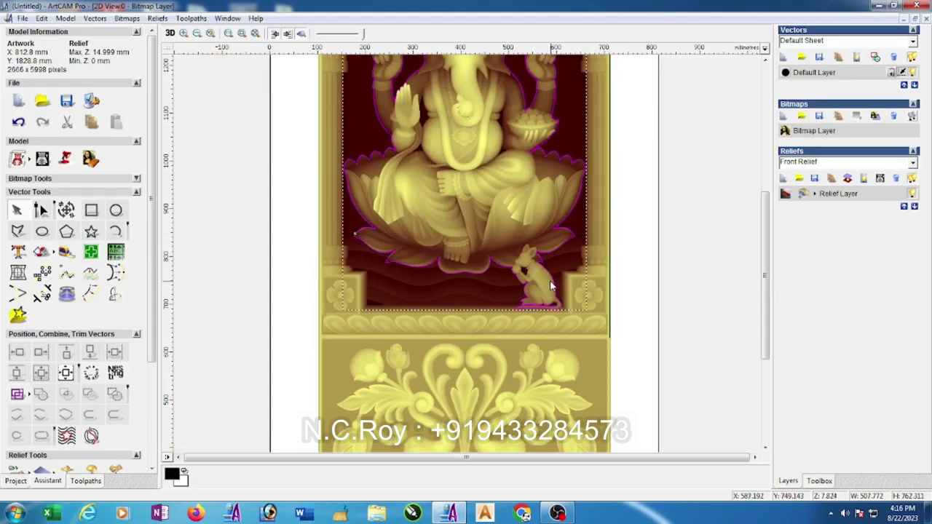
scroll(532, 277, "down", 2)
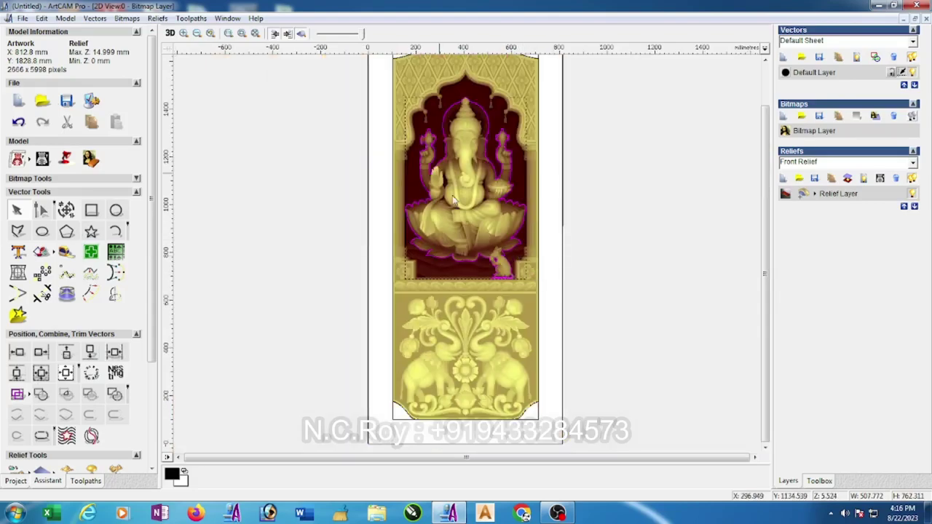
scroll(450, 185, "up", 2)
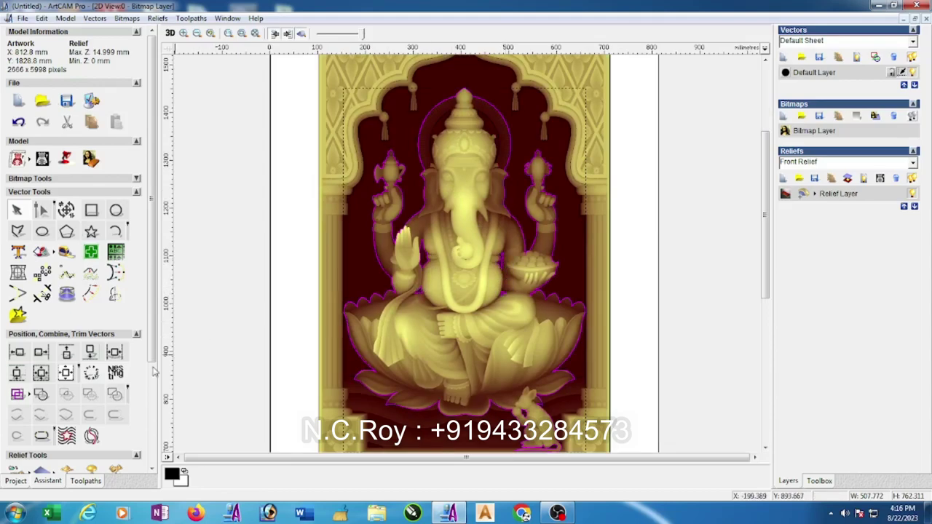
Try to scale the relief height for the selected vectors only.
left_click_drag(152, 324, 153, 398)
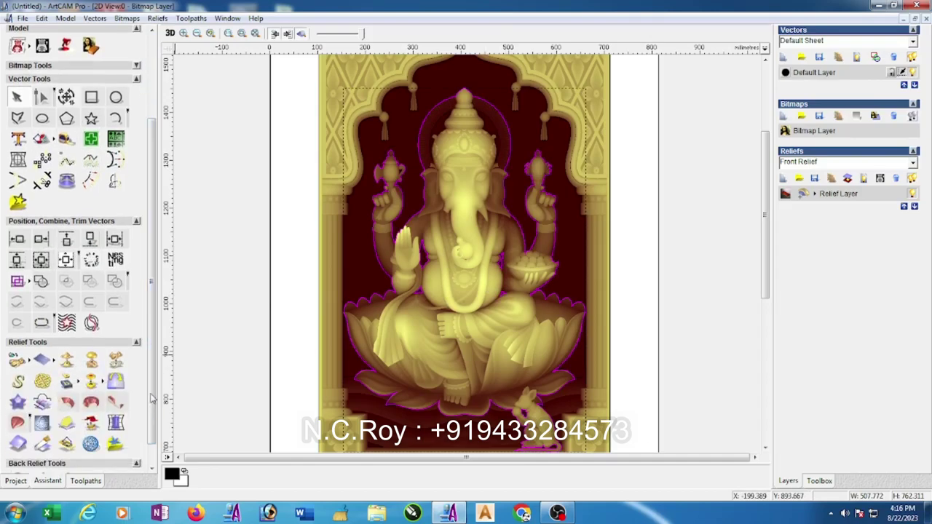
left_click(116, 360)
left_click_drag(414, 287, 383, 288)
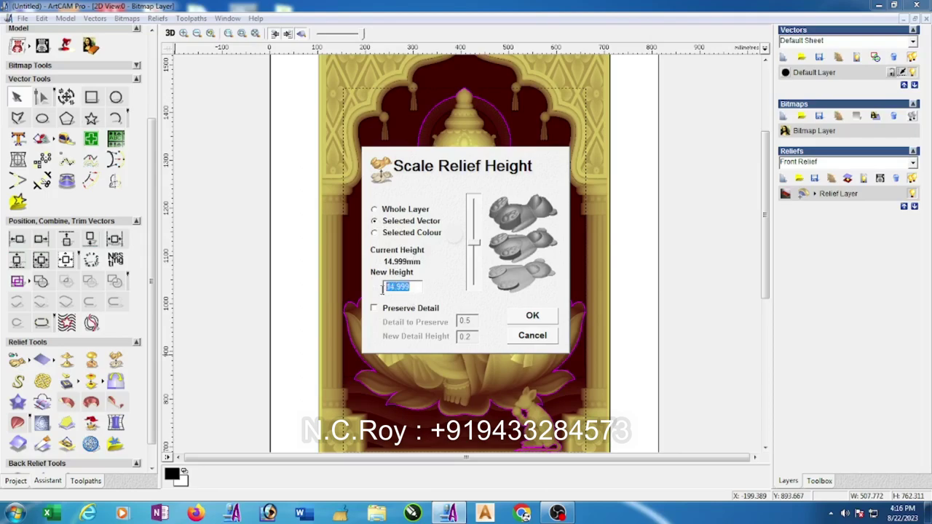
type("4")
left_click(538, 317)
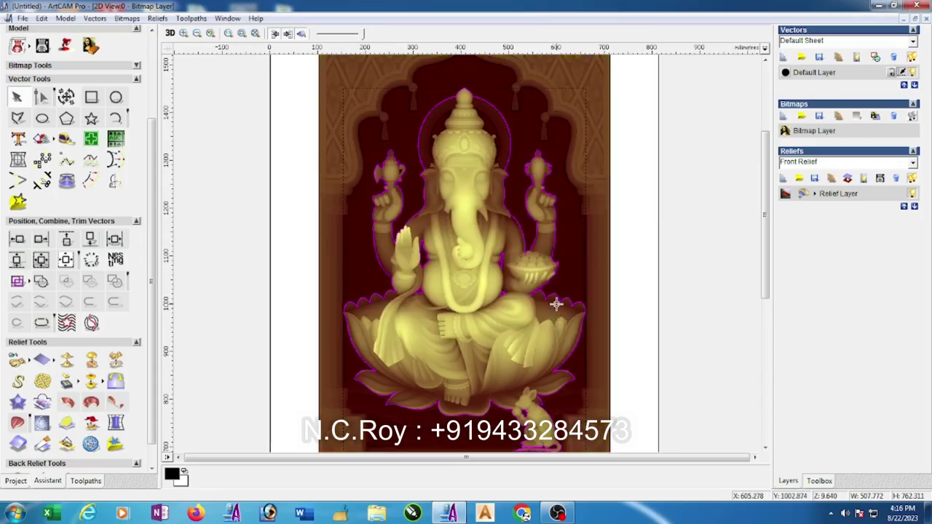
Arrange the 2D and 3D views side by side and orbit the model to examine the door relief.
left_click(228, 18)
left_click(248, 45)
left_click(665, 208)
left_click_drag(674, 291, 675, 307)
scroll(618, 245, "up", 3)
left_click_drag(617, 245, 608, 275)
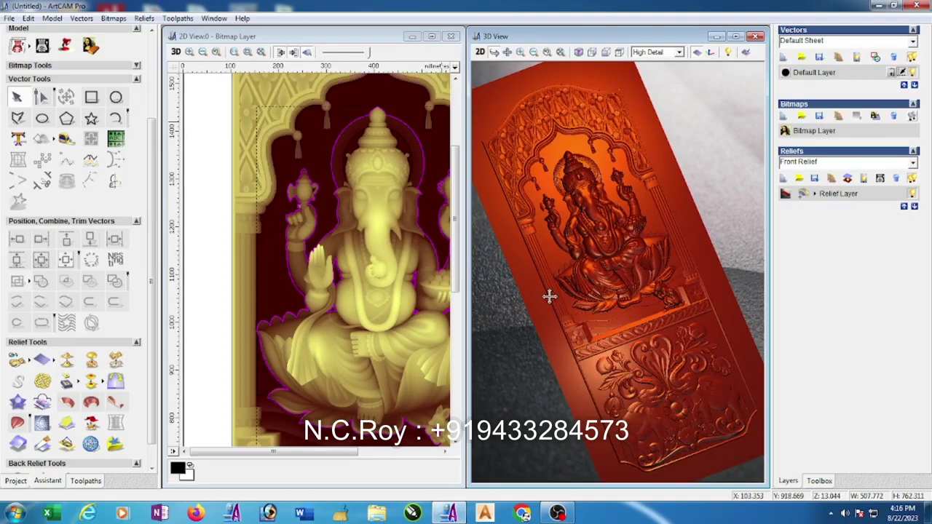
Scale the relief height of the selected vectors to 30 mm and inspect the Ganesha figure in 3D.
left_click(116, 360)
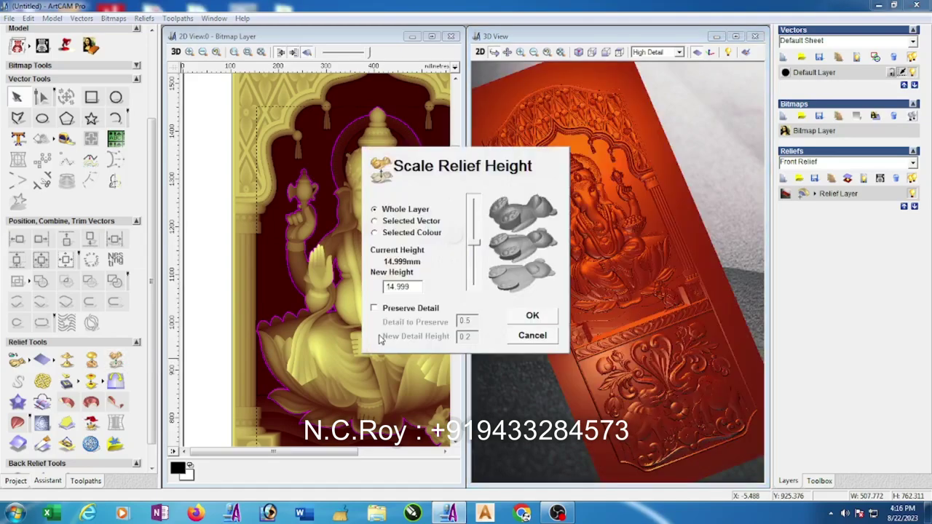
double_click(415, 287)
left_click(375, 222)
double_click(415, 288)
type("30")
left_click(529, 318)
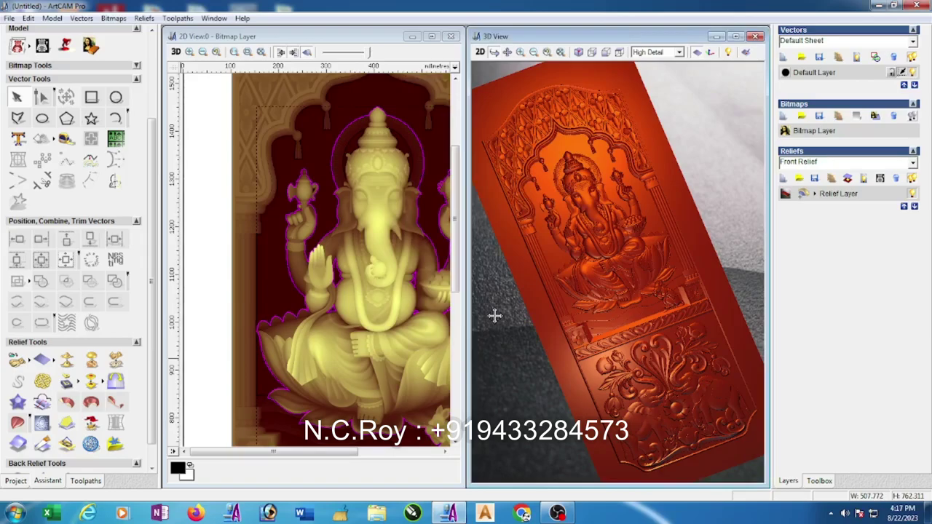
left_click_drag(637, 264, 653, 298)
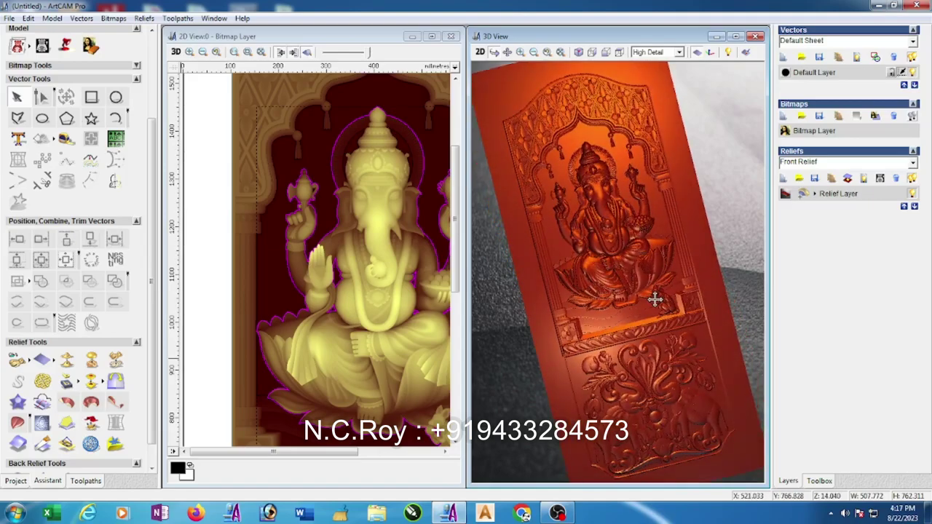
Draw a rectangle about 539 x 844 mm around the Ganesha niche, from above the arch to below the mouse.
left_click(440, 175)
scroll(440, 176, "down", 2)
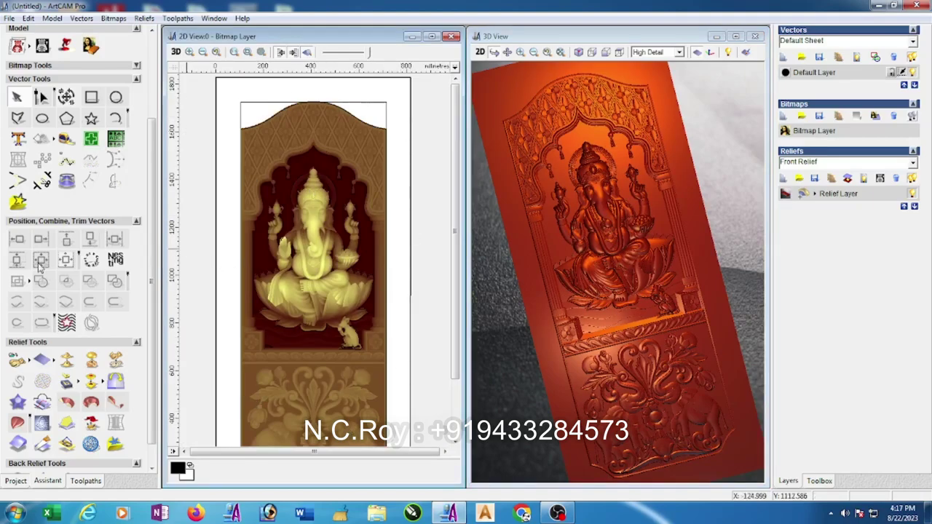
left_click(91, 99)
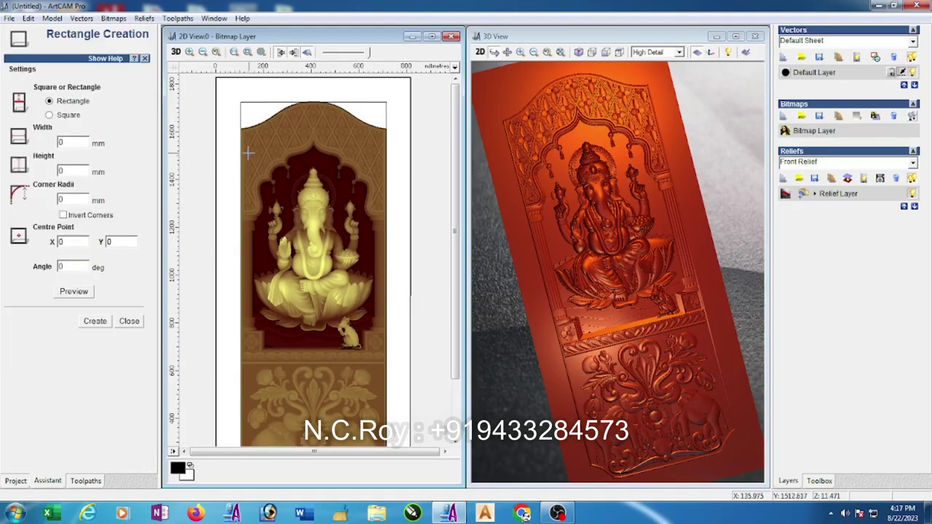
left_click_drag(302, 283, 378, 355)
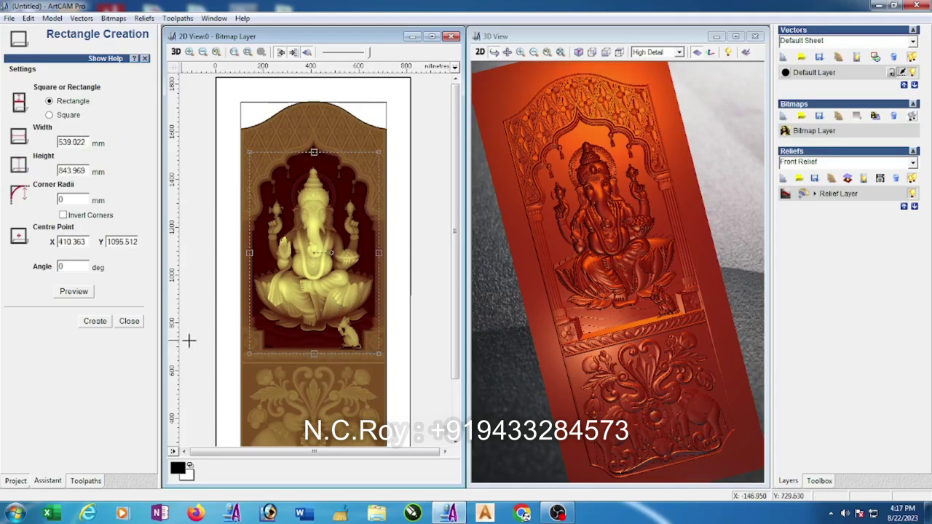
left_click(95, 321)
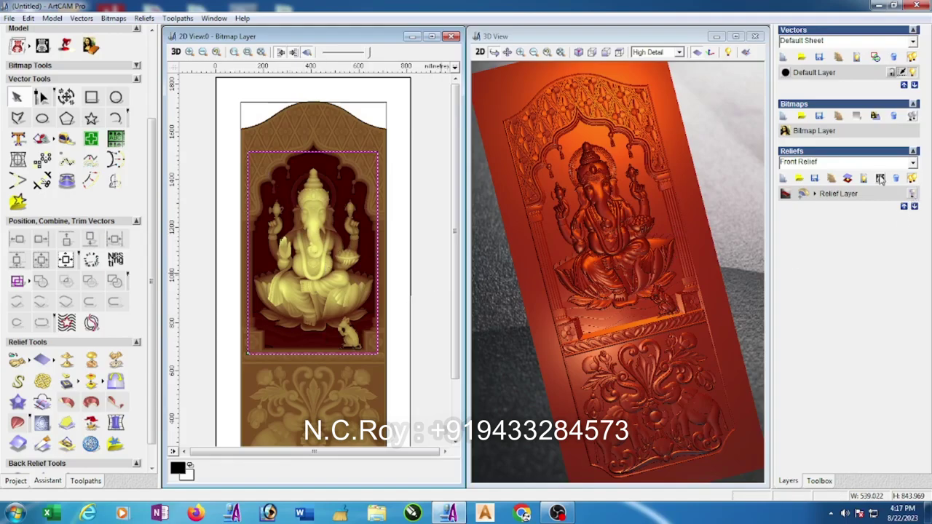
Create a new relief layer and add a flat plane with a start height of 40 mm inside the outer door outline.
left_click(783, 178)
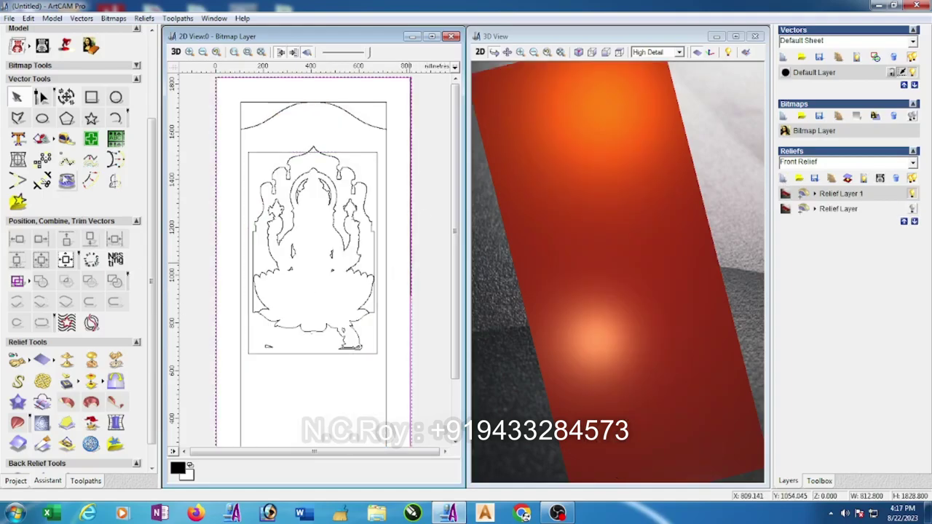
right_click(412, 269)
left_click(444, 285)
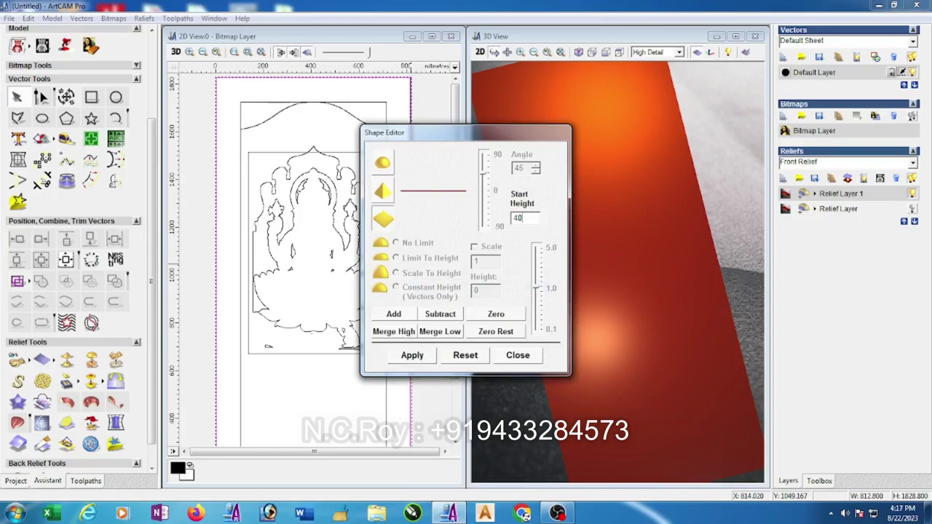
left_click(394, 314)
left_click(533, 360)
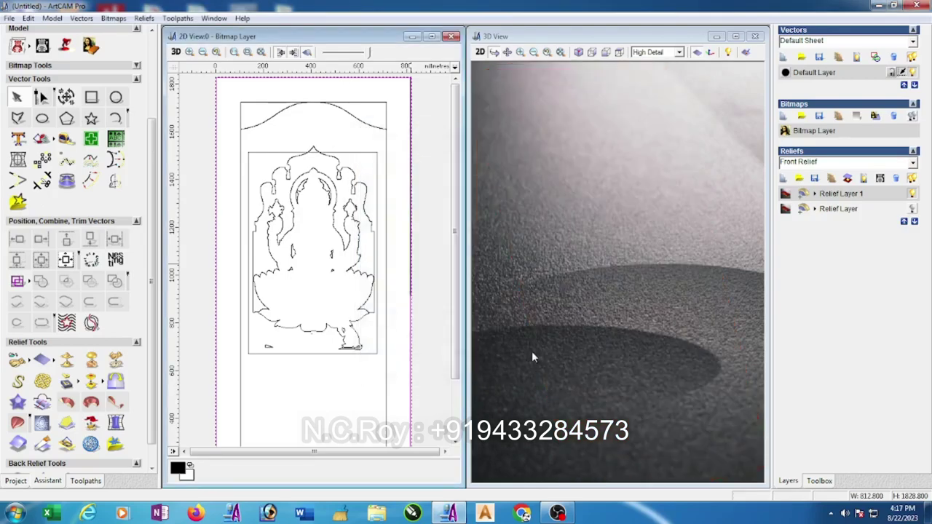
Lower the top edge of the niche rectangle so it measures about 539 x 800 mm, and nudge it slightly right.
left_click(378, 209)
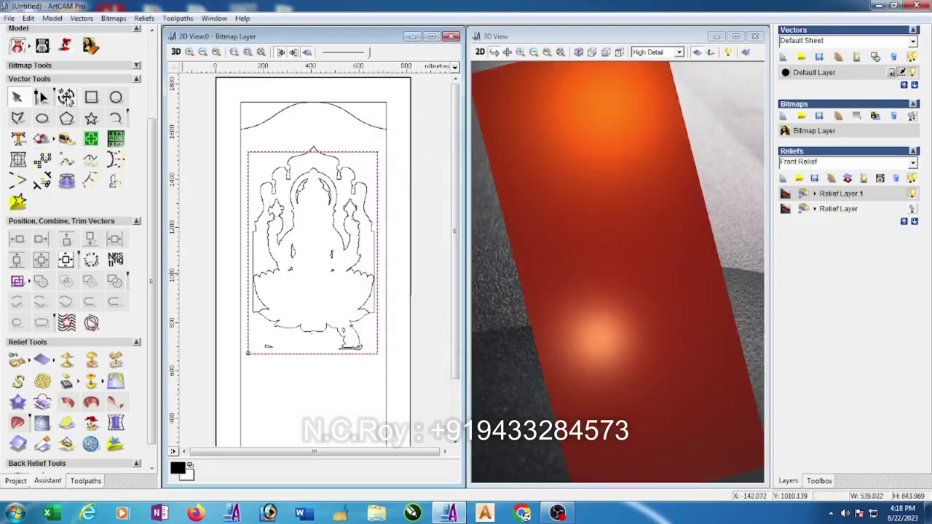
left_click(66, 97)
left_click_drag(314, 153, 313, 165)
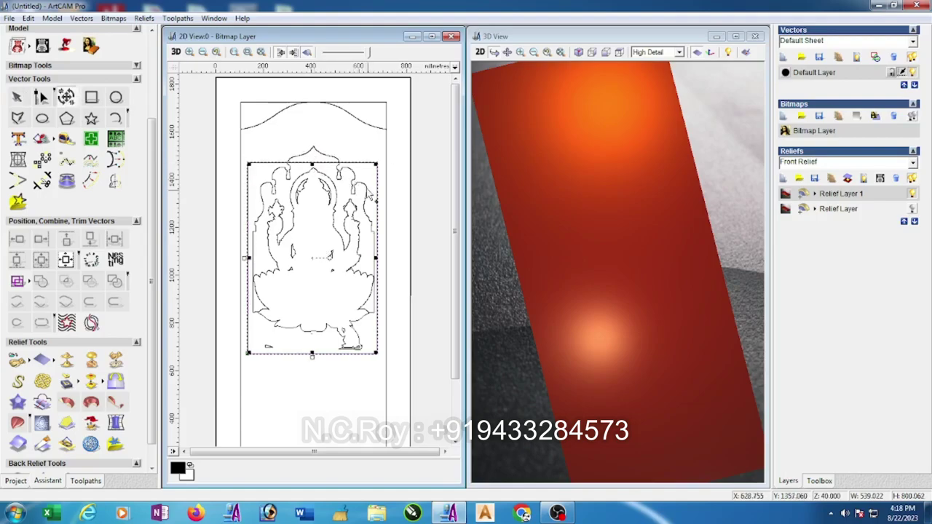
key("Right")
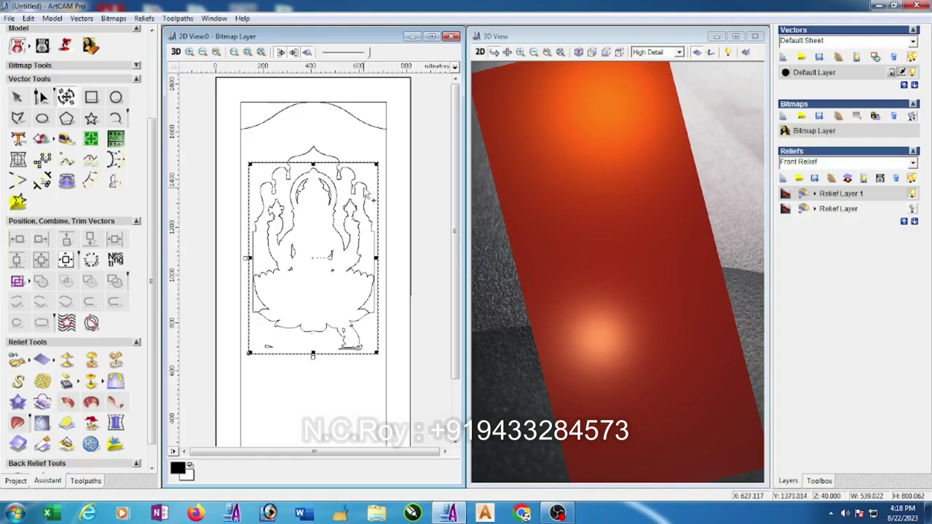
Add a flat plane with a start height of 45 mm inside the niche rectangle on the new relief layer.
right_click(377, 190)
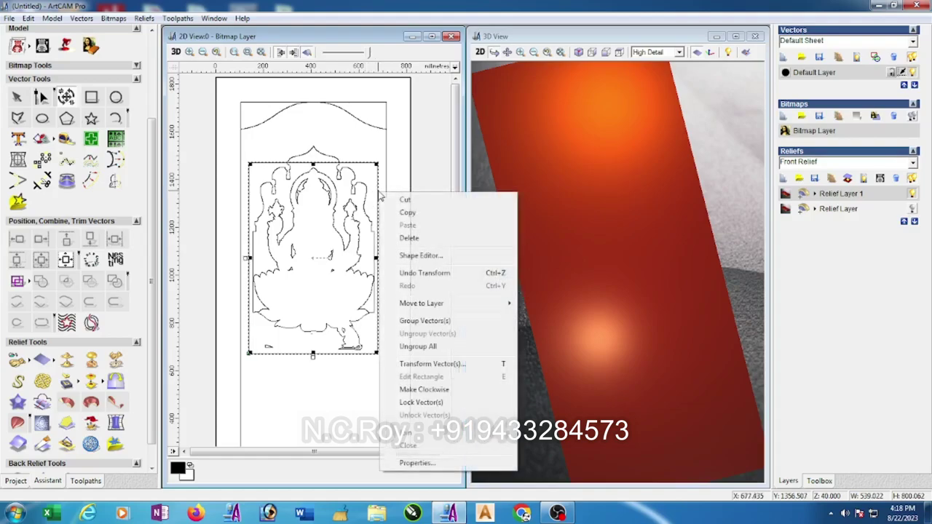
left_click(439, 259)
left_click_drag(524, 220, 503, 222)
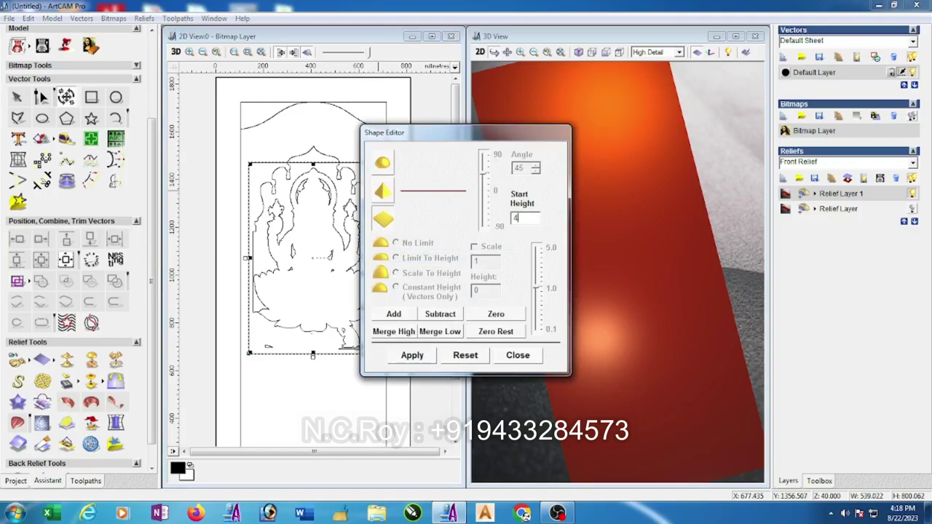
left_click(397, 314)
Show the relief preview in the 2D view and orbit the 3D model to inspect the raised block.
left_click(308, 54)
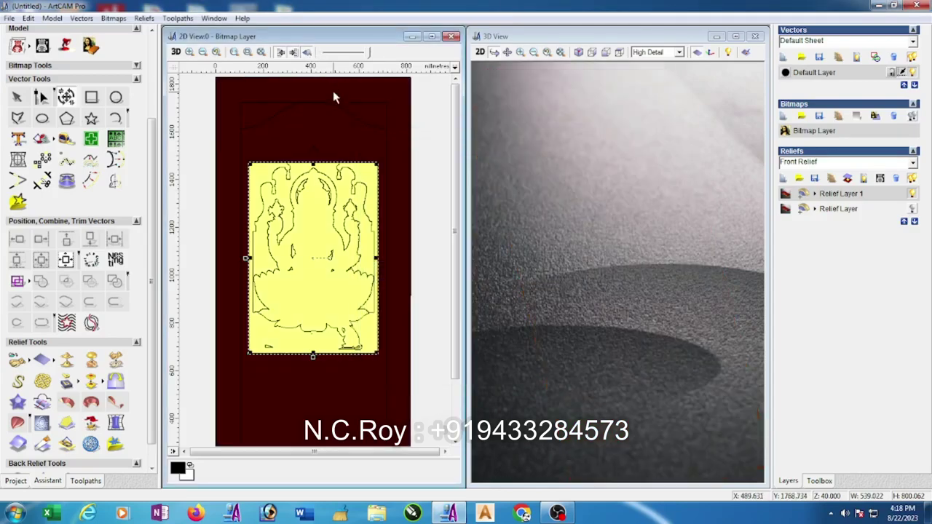
left_click_drag(689, 304, 634, 160)
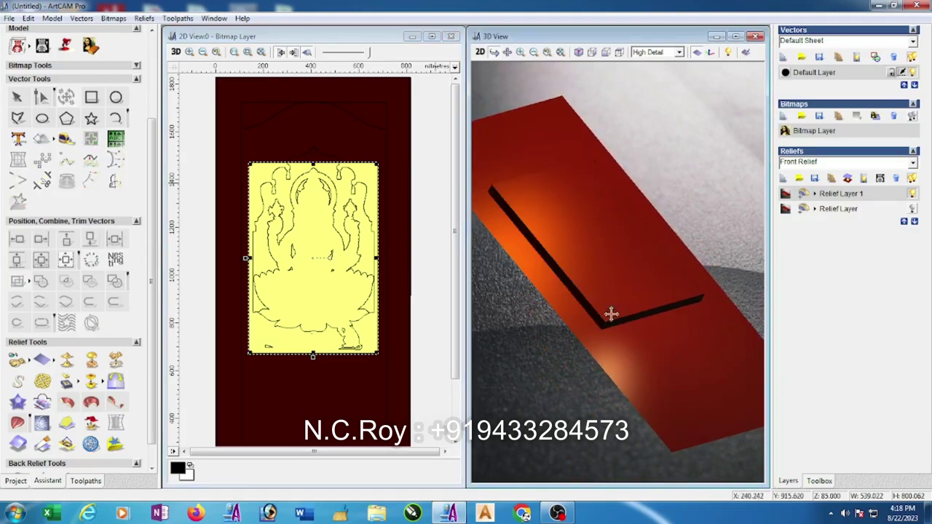
mouse_move(672, 214)
left_mouse_down()
mouse_move(678, 252)
mouse_move(676, 229)
left_mouse_up()
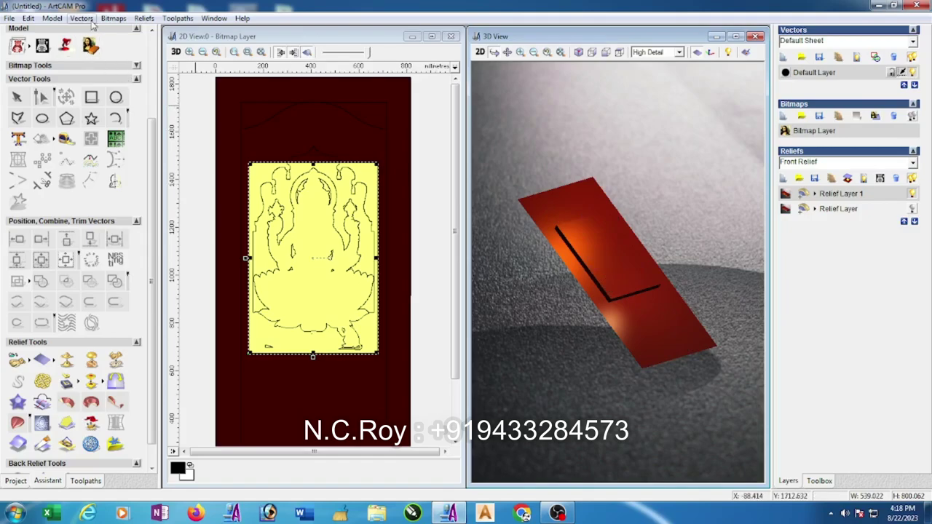
Set the model position so that its origin lies at the centre of the door.
left_click(54, 18)
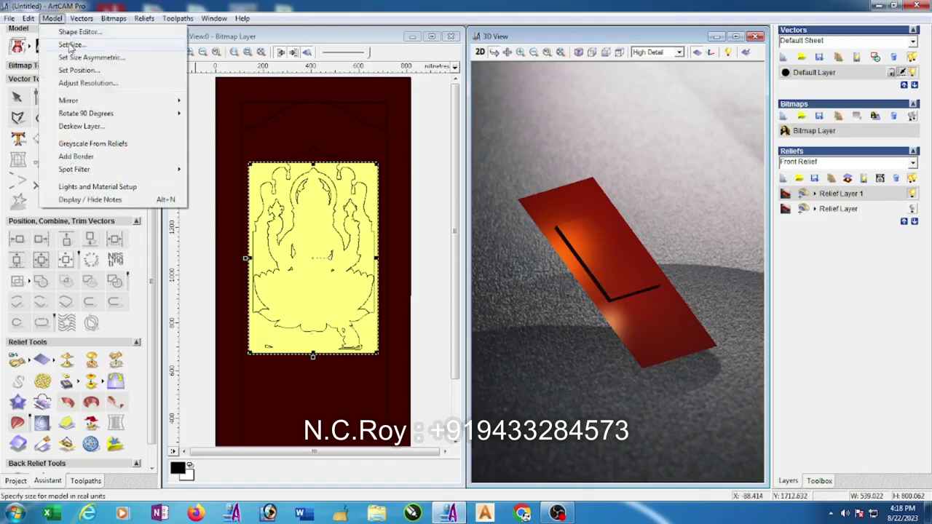
left_click(71, 45)
left_click(372, 306)
left_click(520, 322)
Display the carved Ganesha relief layer and hide the flat block layer, with no vector selected.
left_click_drag(616, 259, 599, 249)
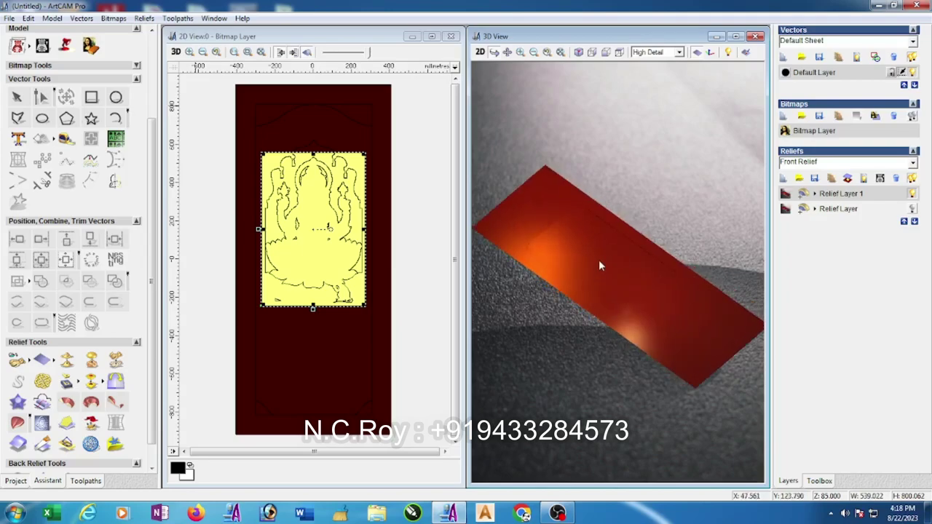
left_click(595, 254)
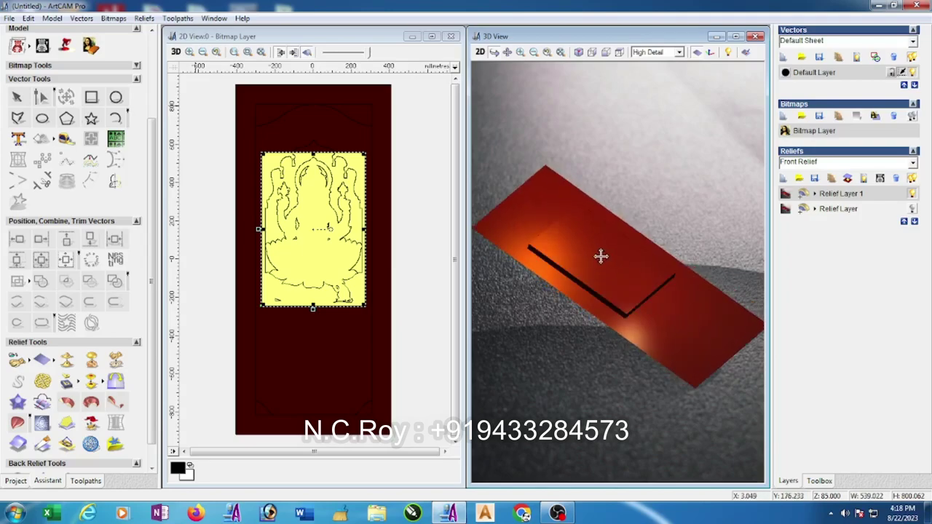
left_click(913, 208)
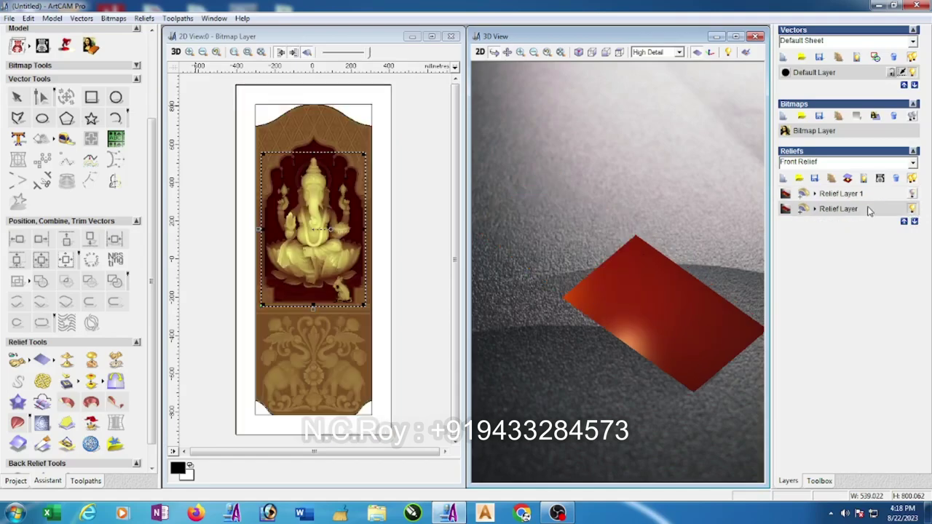
left_click(397, 233)
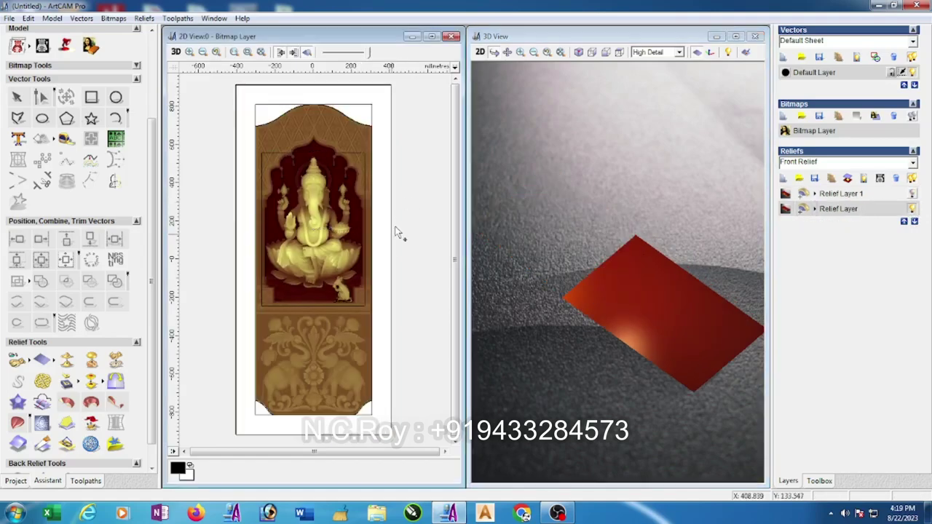
Offset the outer door outline 0.5 mm inwards with sharp corners, deleting the original vector.
left_click(370, 261)
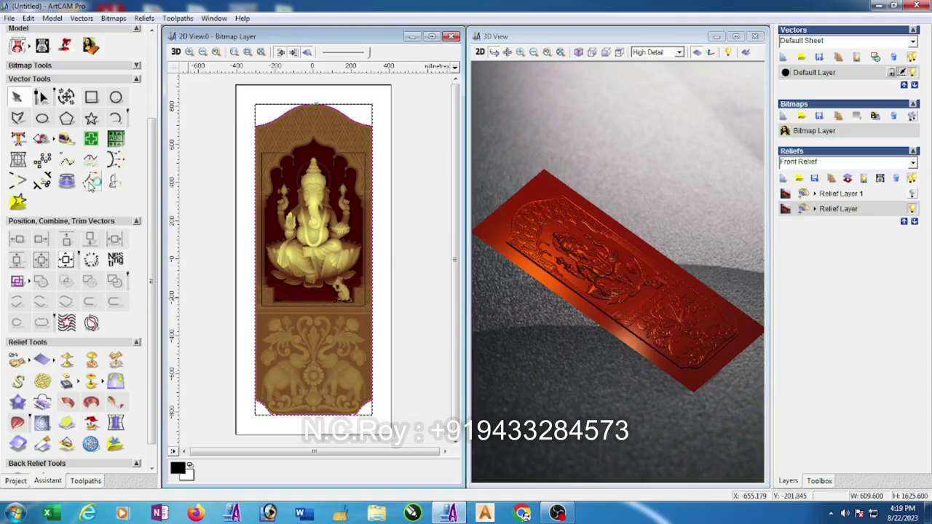
left_click(90, 181)
left_click(10, 317)
double_click(67, 72)
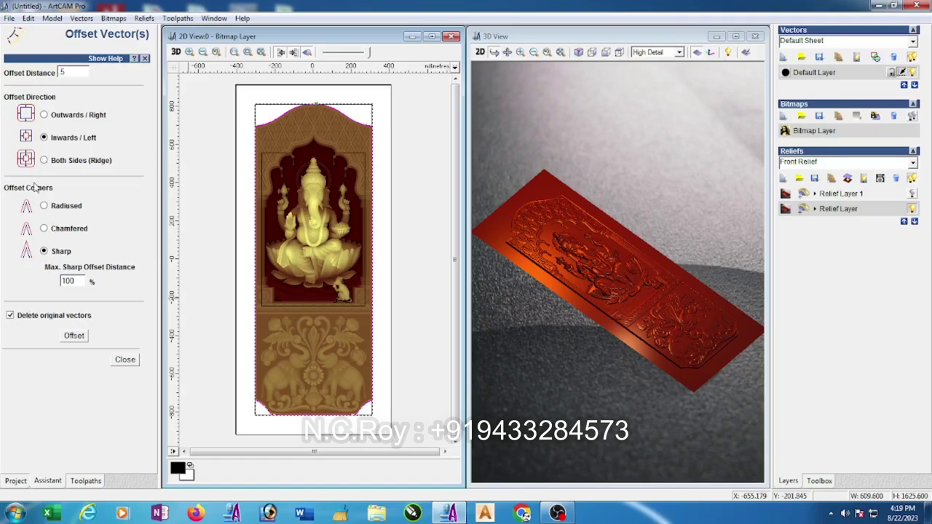
left_click(125, 359)
Set up an inside profile toolpath on the door outline with finish depth 0.5 and the End Mill 6 mm tool.
left_click(86, 482)
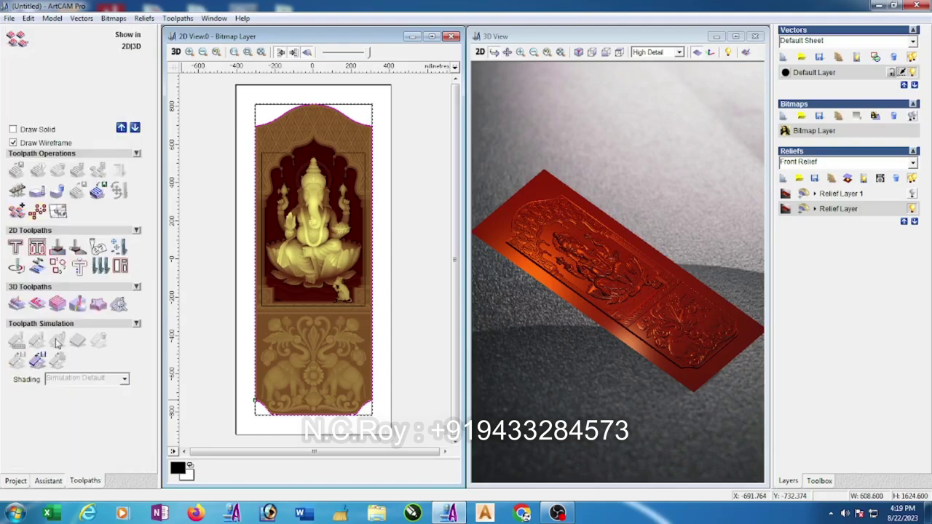
left_click(17, 246)
left_click(110, 94)
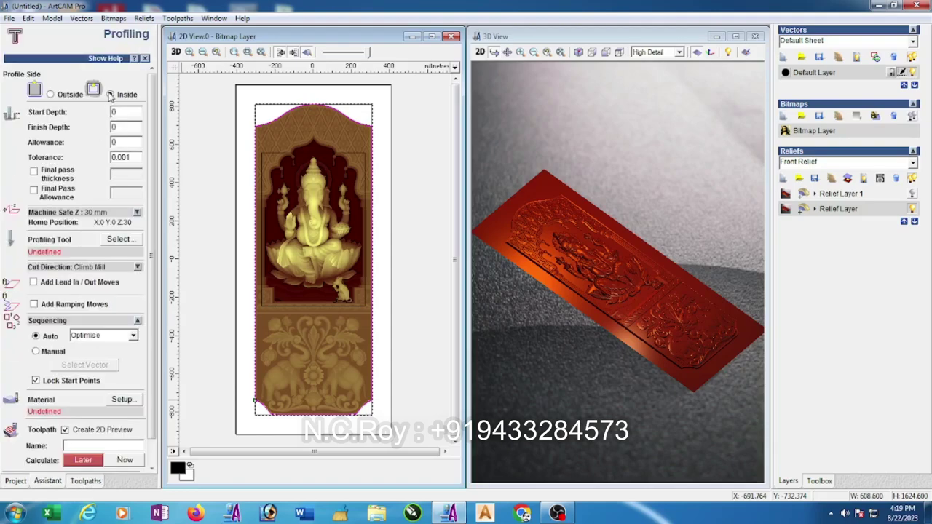
double_click(122, 126)
left_click(123, 239)
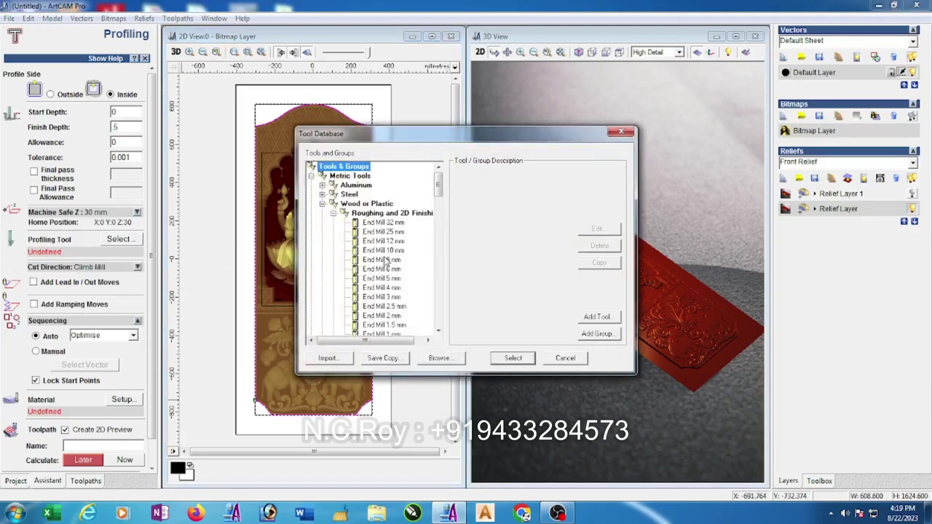
left_click(393, 270)
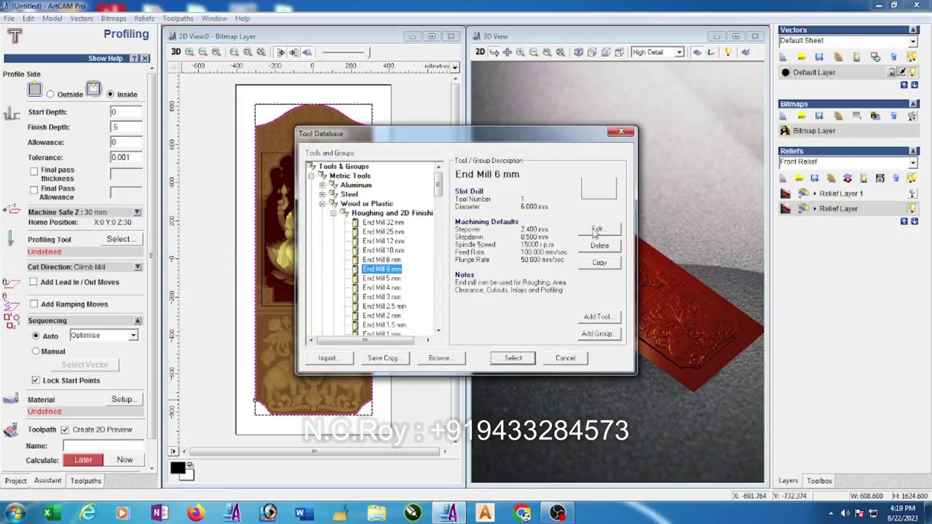
left_click(596, 230)
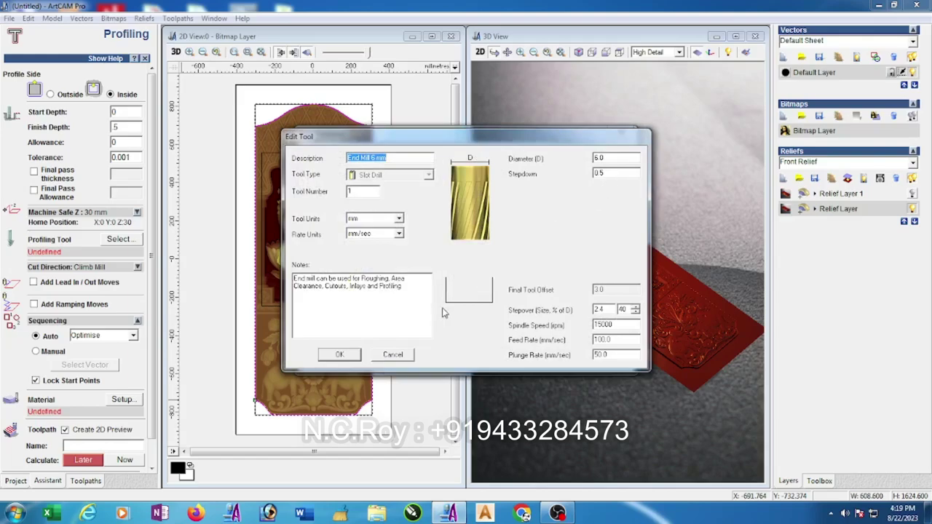
left_click(339, 355)
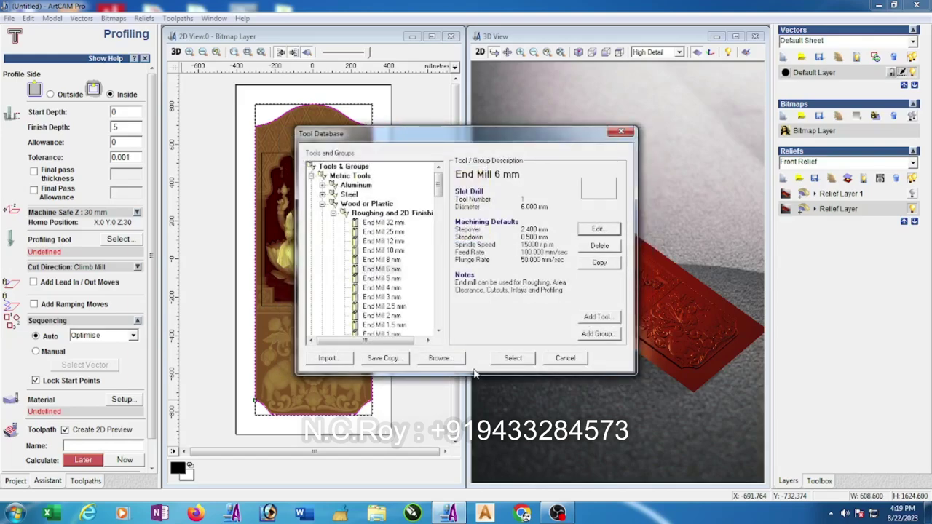
left_click(513, 357)
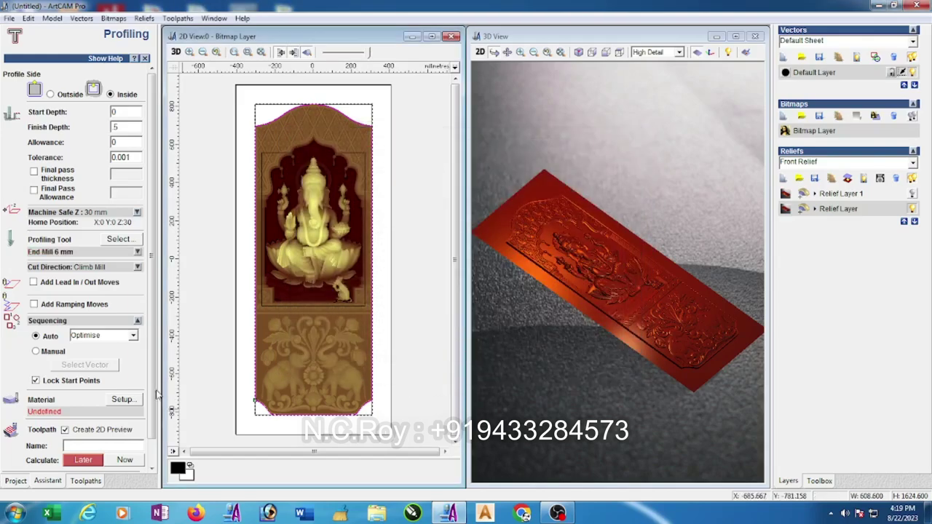
Set the material thickness for the profile toolpath to 85 mm.
left_click(122, 399)
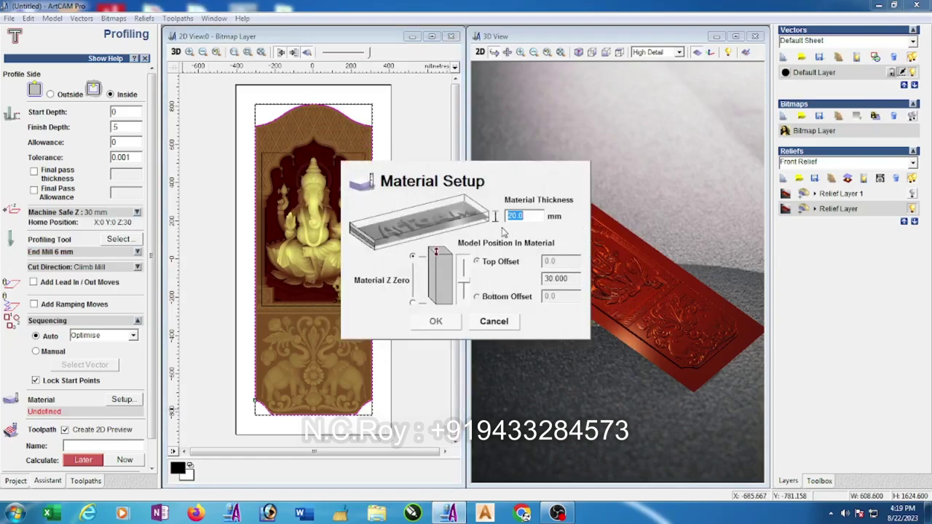
type("85")
left_click(436, 321)
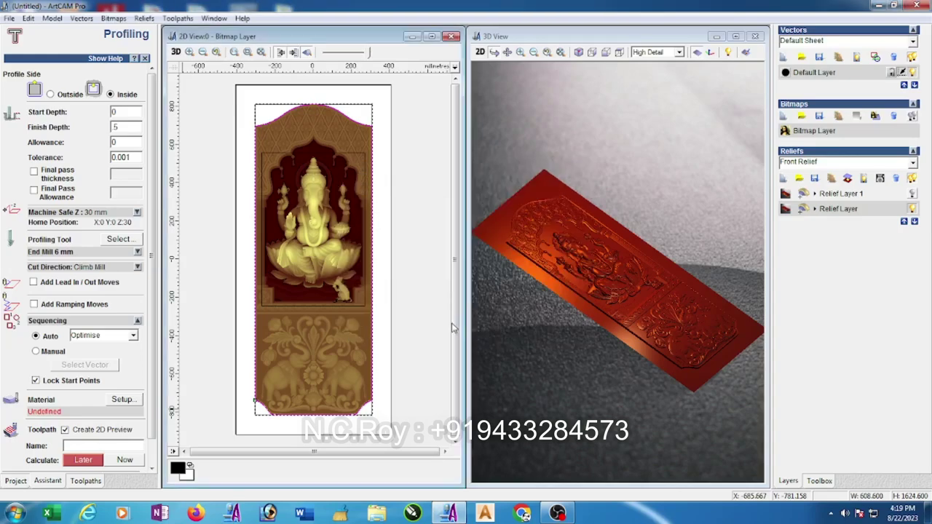
Set the material thickness to 80 mm and calculate the profile toolpath.
scroll(155, 385, "down", 1)
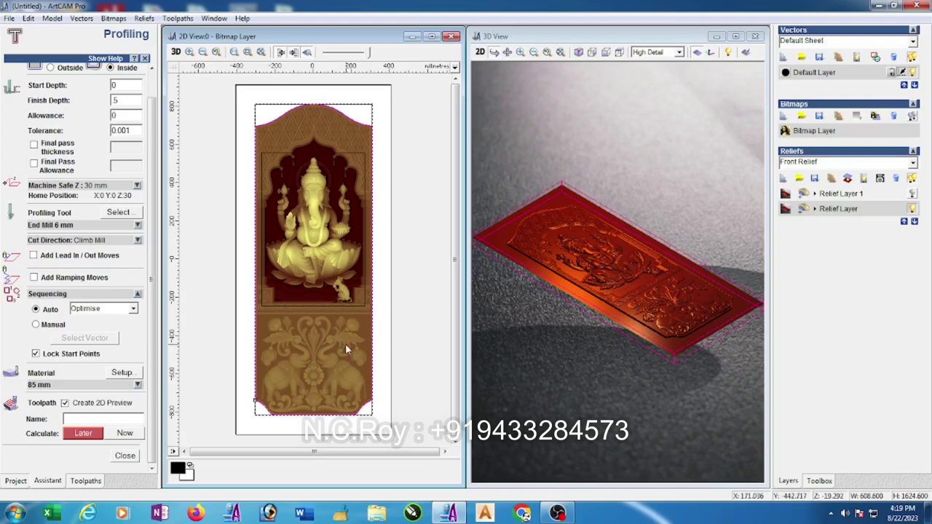
left_click(122, 372)
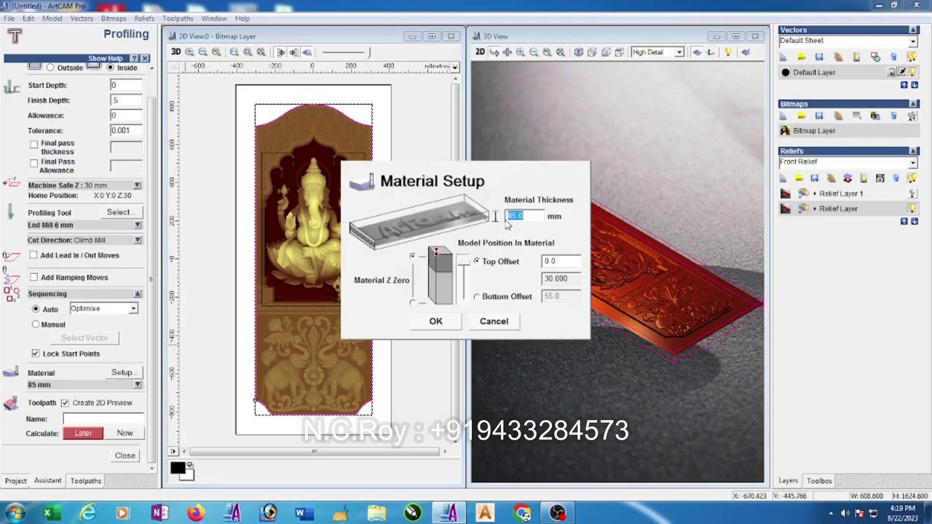
type("80")
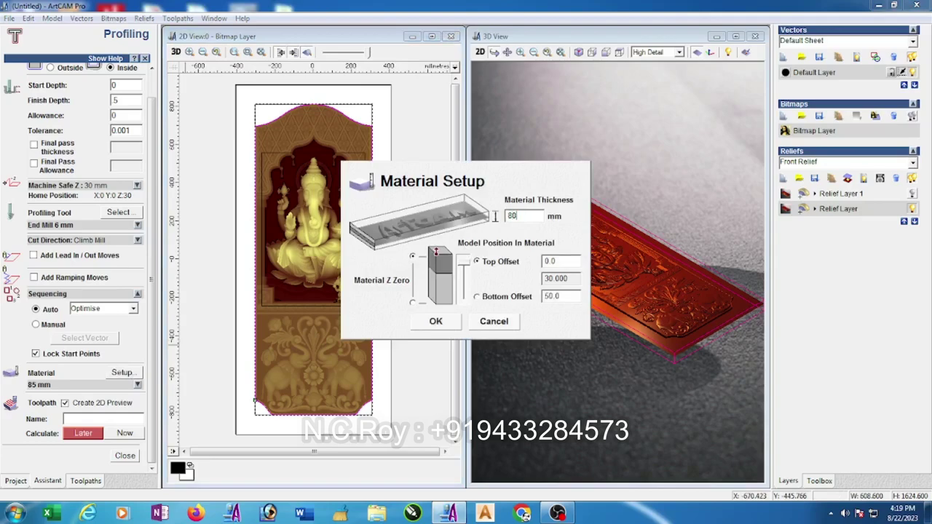
left_click(440, 323)
left_click(125, 433)
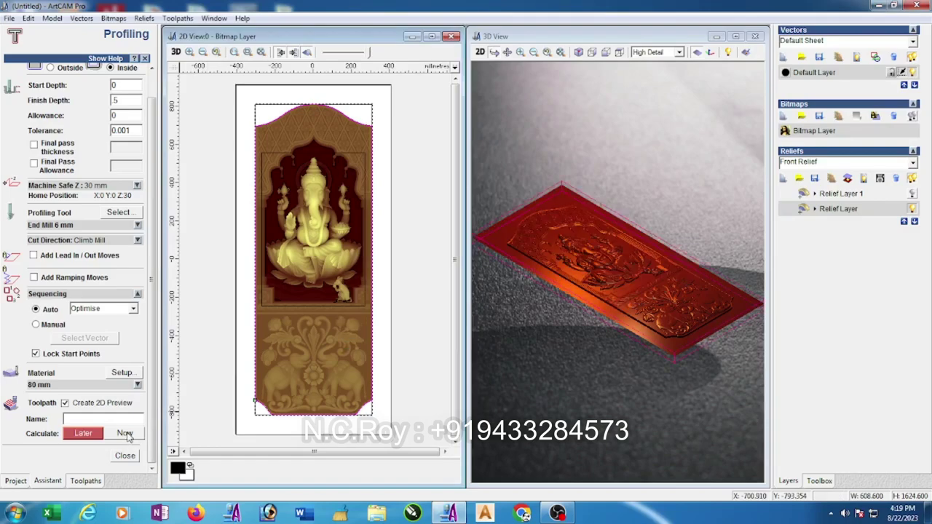
left_click(125, 434)
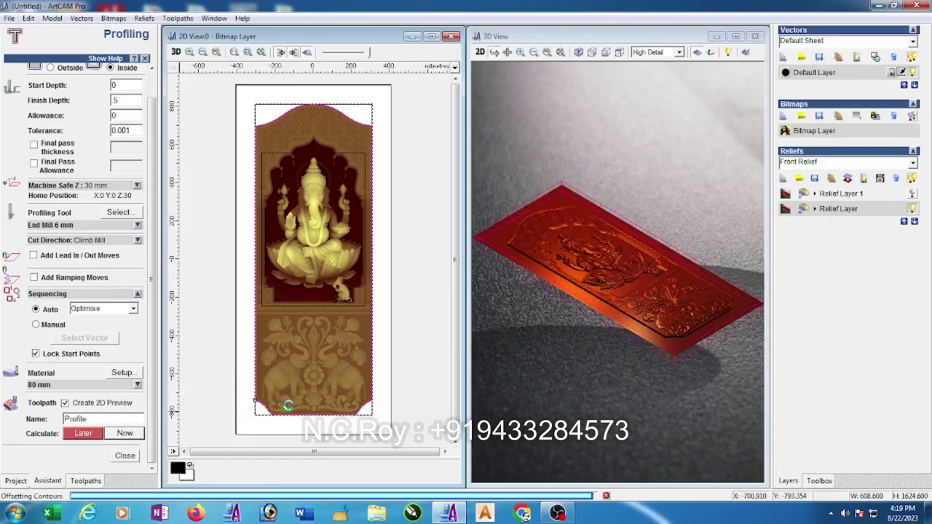
left_click(124, 456)
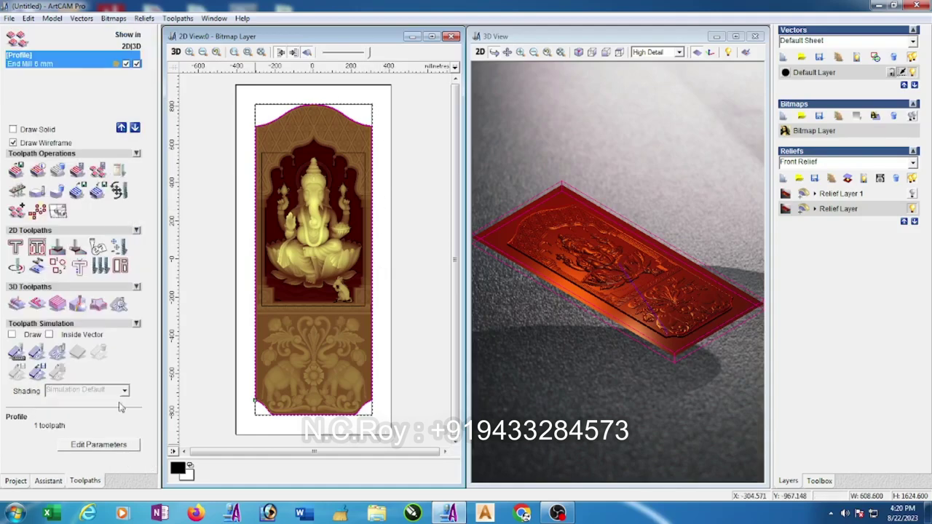
Set up Z Level Roughing within the selected door outline using End Mill 6 mm with its stepdown set to 5 mm.
left_click(58, 306)
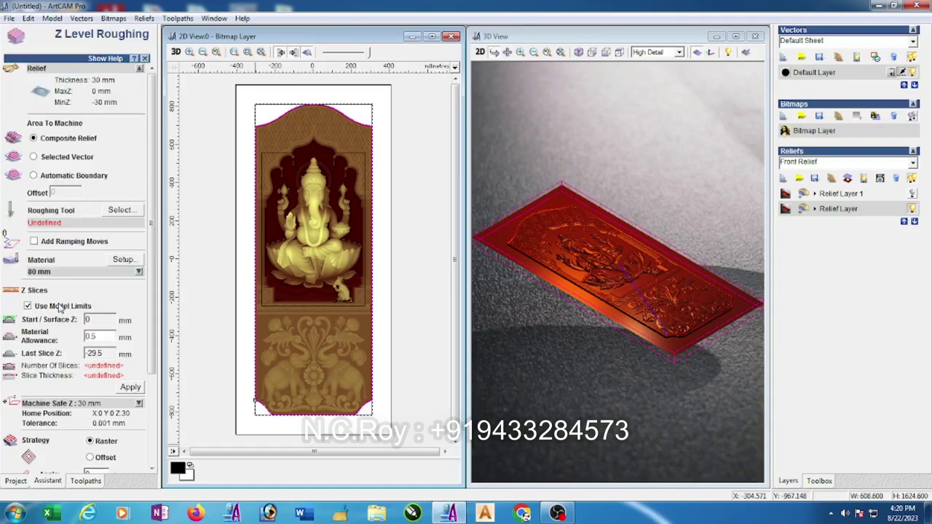
left_click(34, 157)
left_click(130, 213)
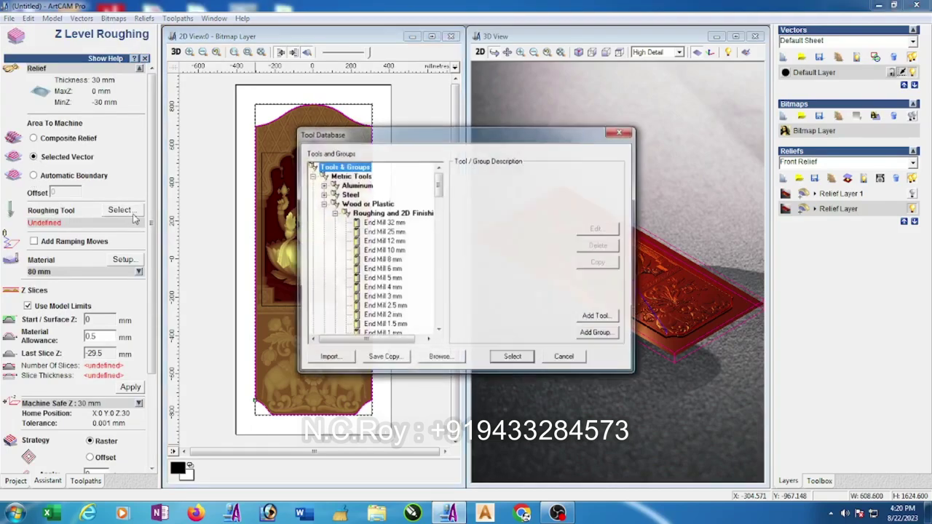
left_click_drag(487, 136, 348, 241)
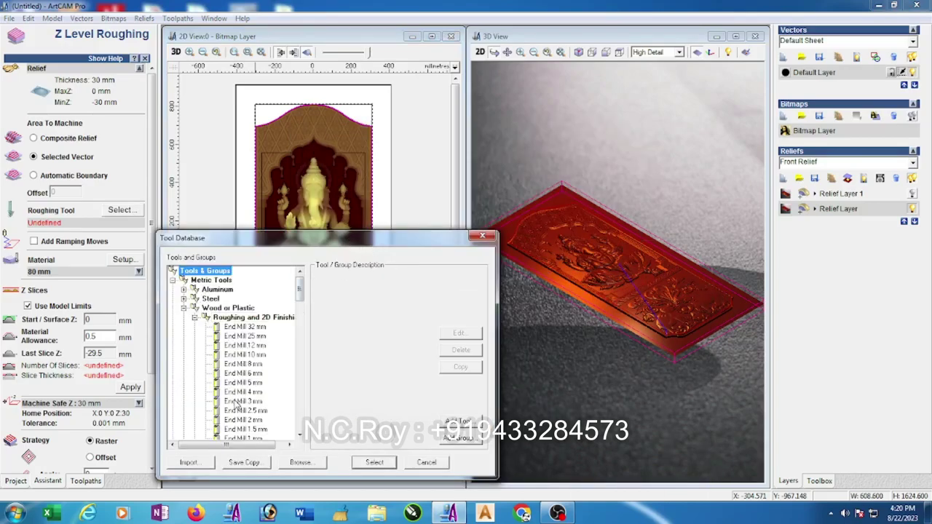
left_click(252, 374)
left_click(461, 335)
left_click_drag(474, 278, 430, 285)
type("5")
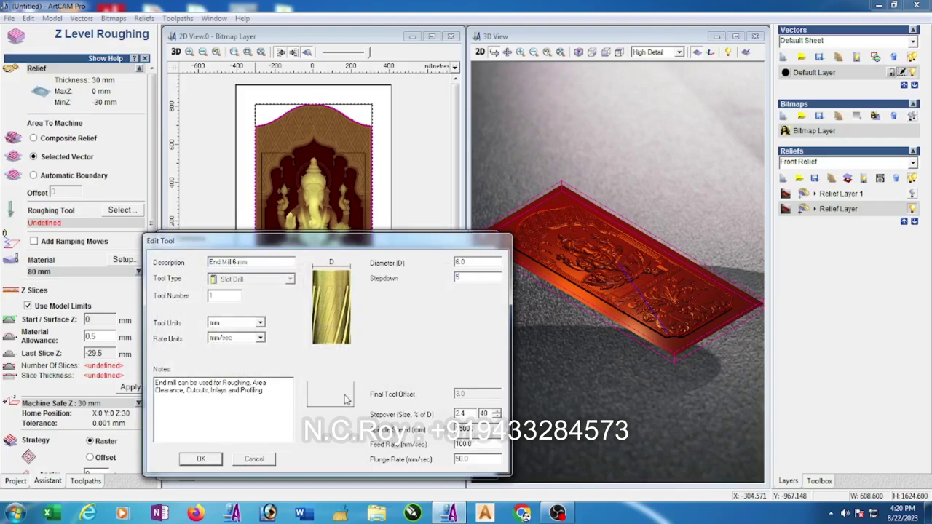
left_click(200, 459)
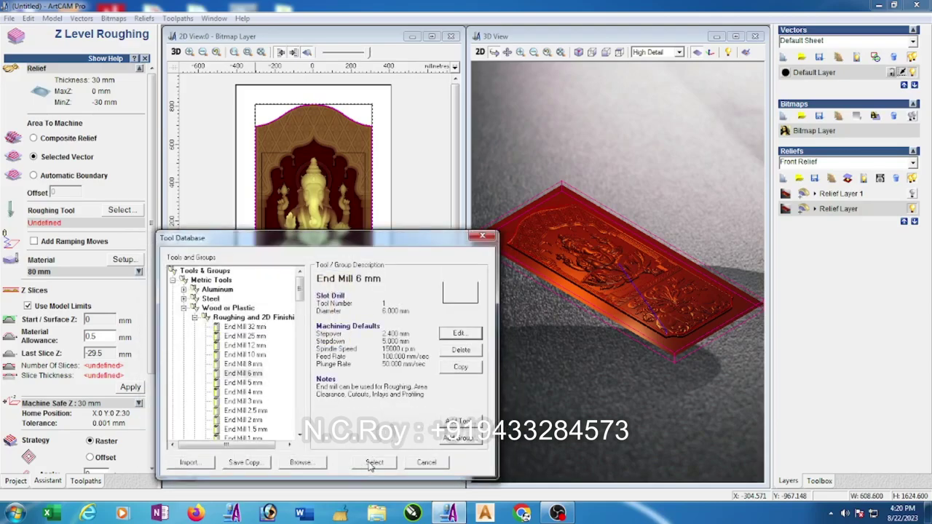
left_click(372, 464)
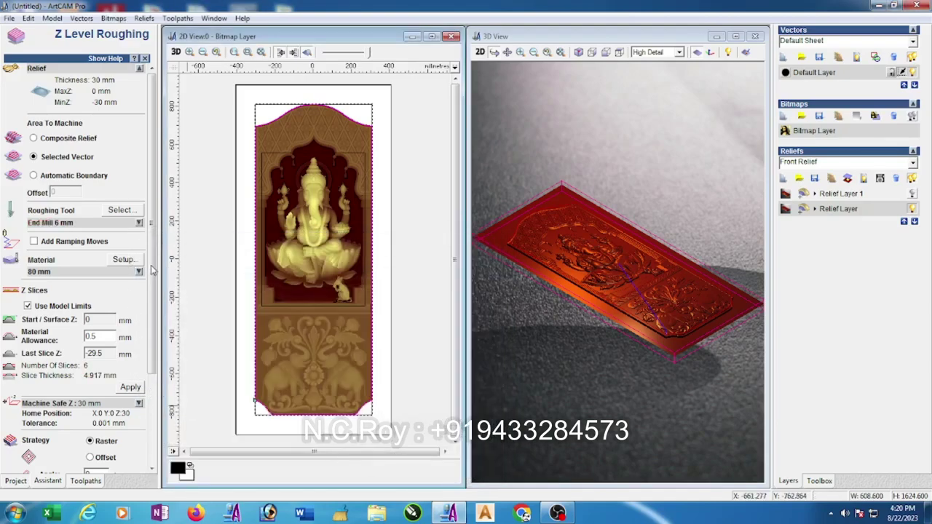
Calculate the Z Level Roughing toolpath with the raster strategy and close its settings.
scroll(149, 269, "down", 3)
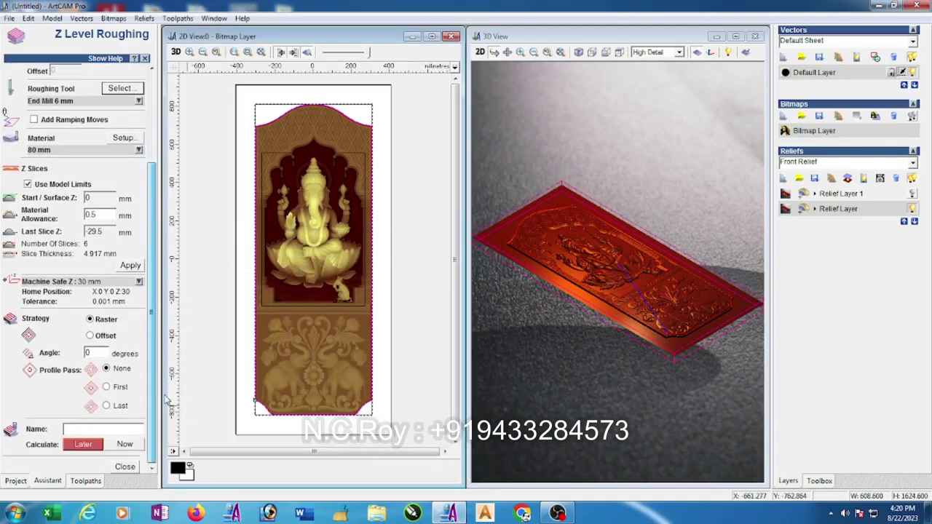
left_click(125, 445)
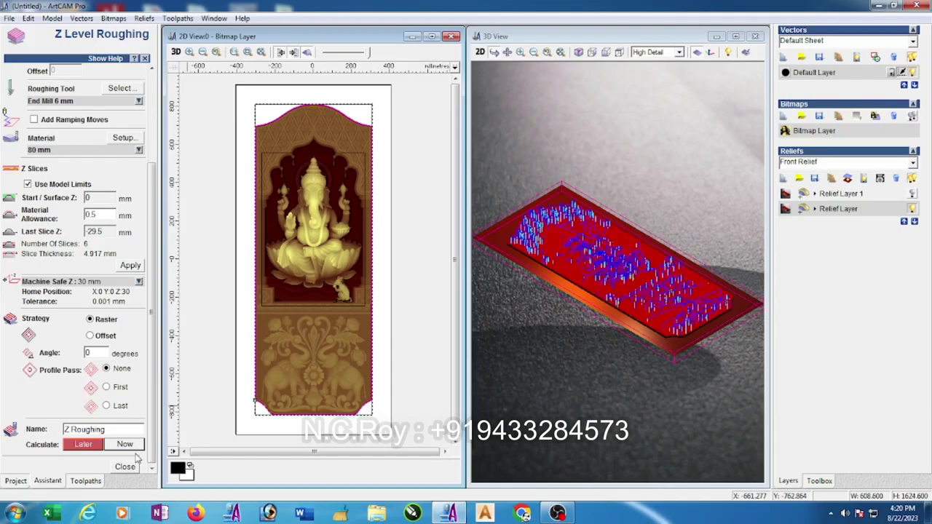
left_click(125, 466)
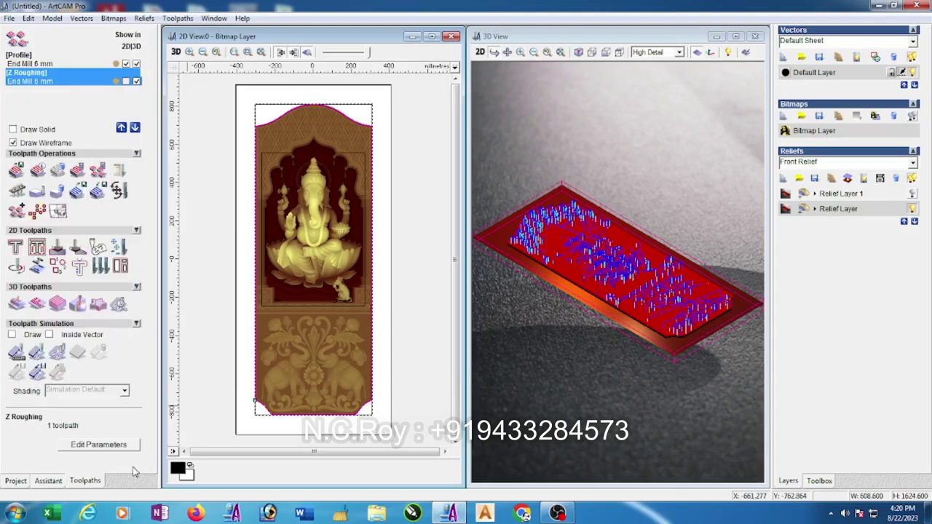
Set up a Machine Relief toolpath limited to the selected door outline, using the Ball Nose 4 mm tool.
left_click(16, 305)
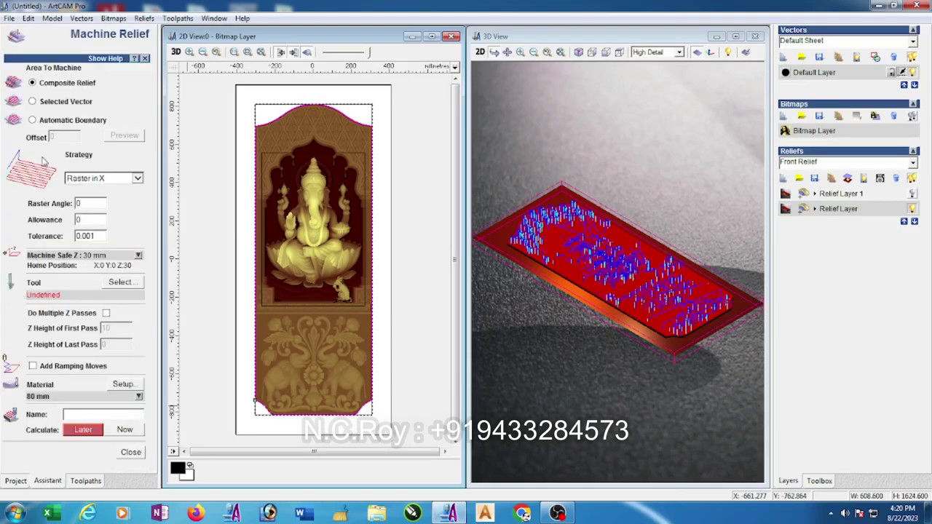
left_click(33, 101)
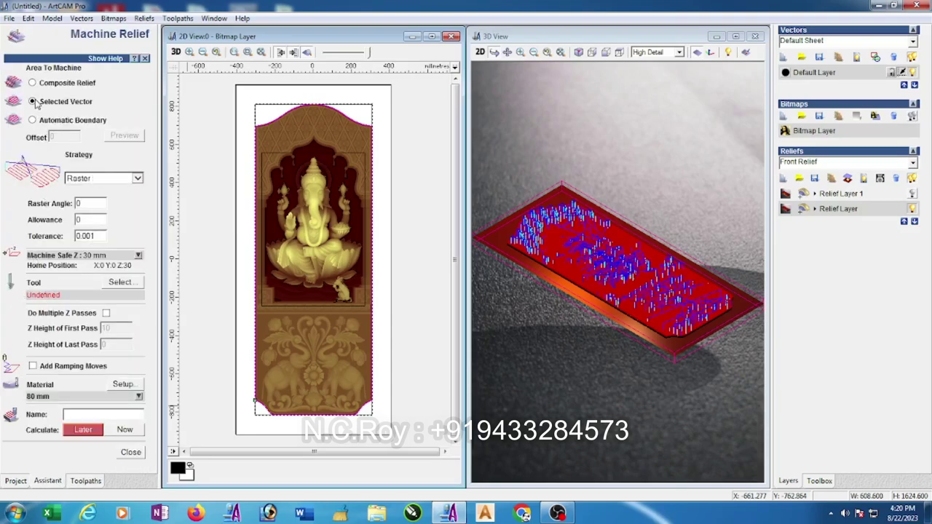
left_click(123, 282)
scroll(437, 212, "down", 4)
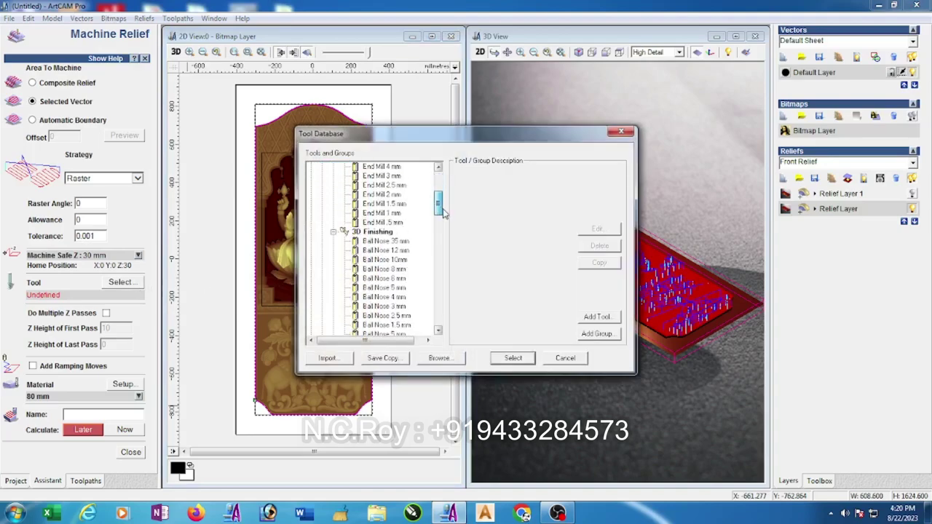
left_click(386, 297)
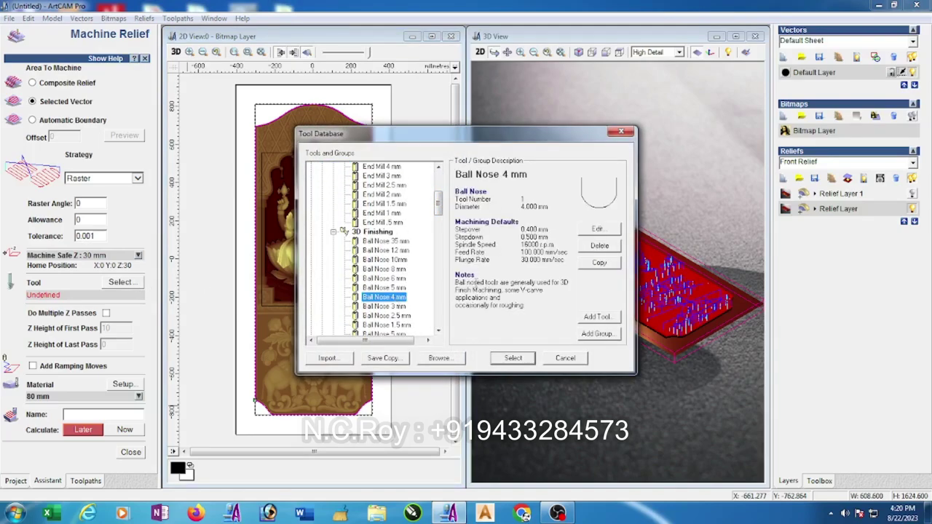
left_click(597, 229)
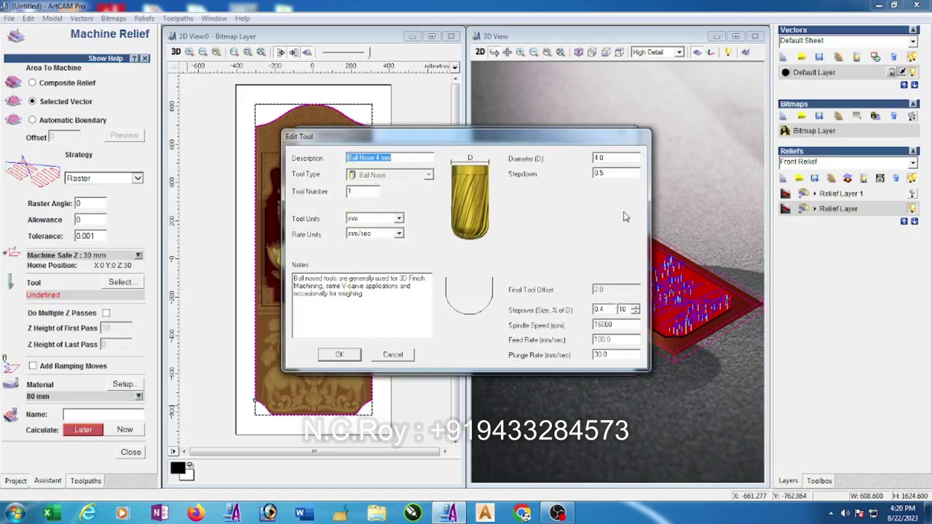
left_click(340, 354)
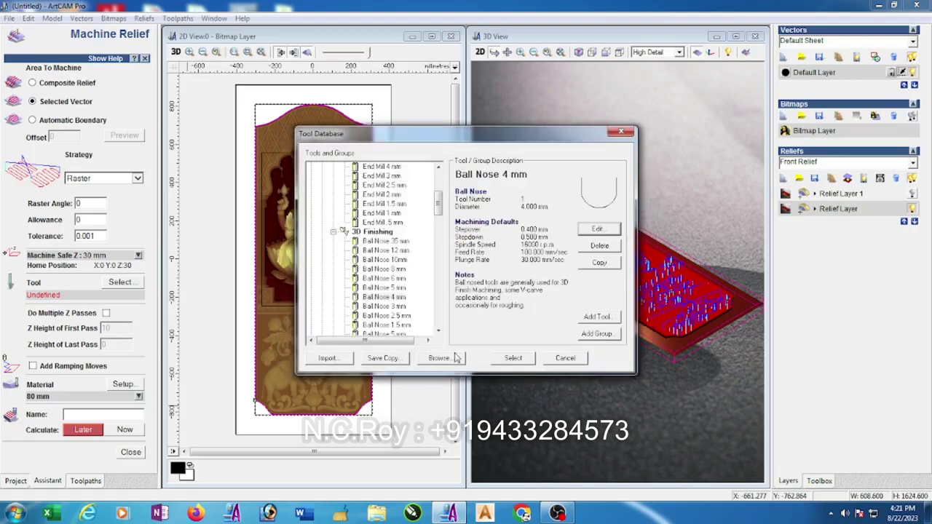
left_click(512, 357)
Accept the 80 mm material setup, calculate the Machine Relief toolpath with the Raster strategy and close its settings.
left_click(123, 384)
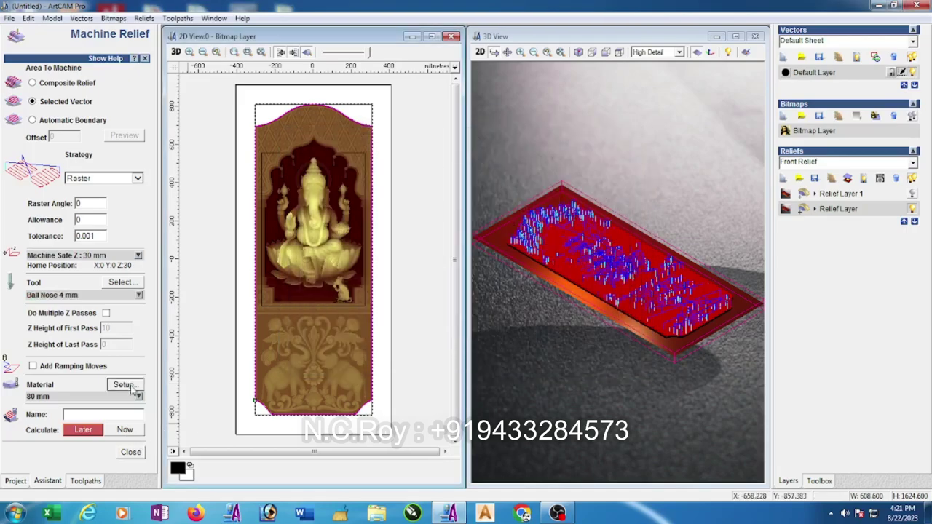
left_click(451, 325)
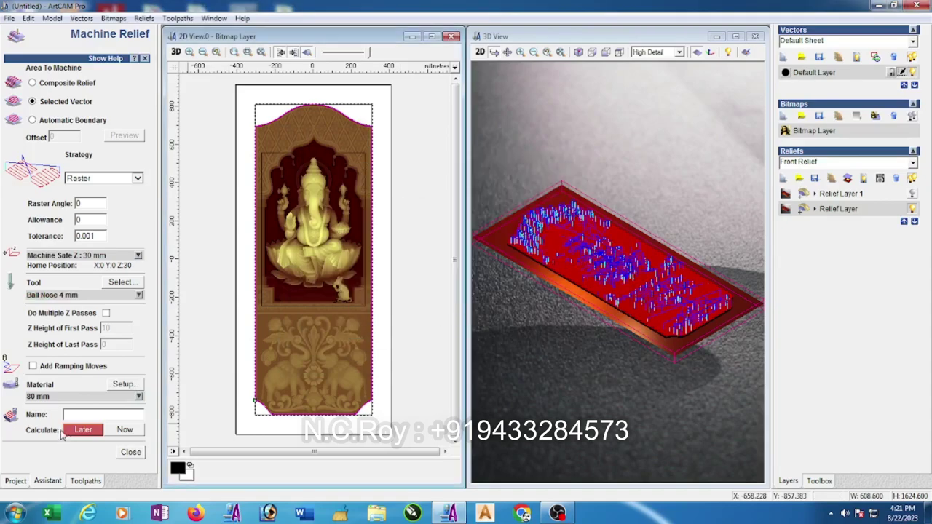
left_click(126, 431)
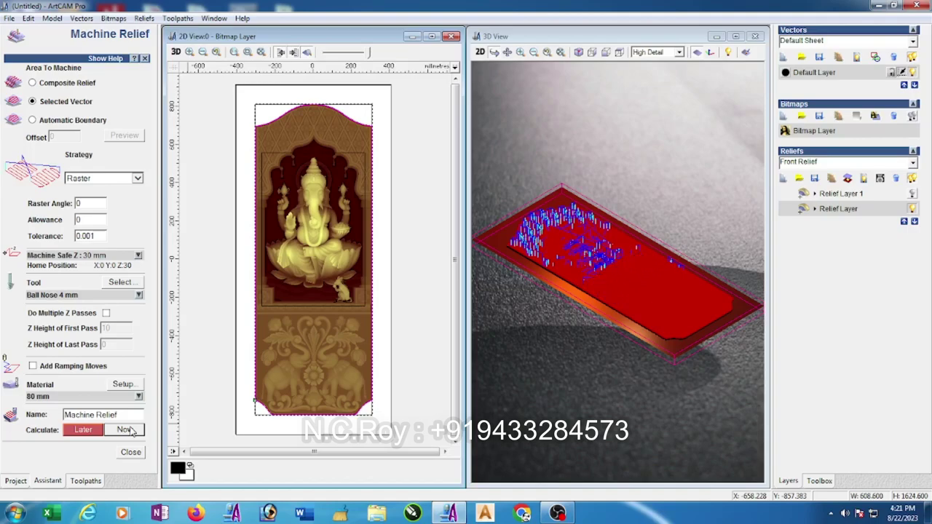
left_click(125, 429)
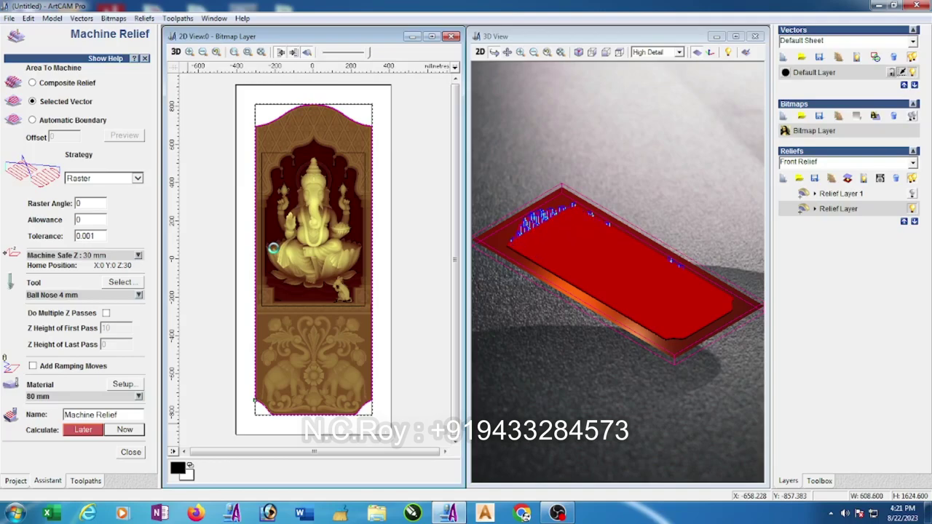
left_click(135, 454)
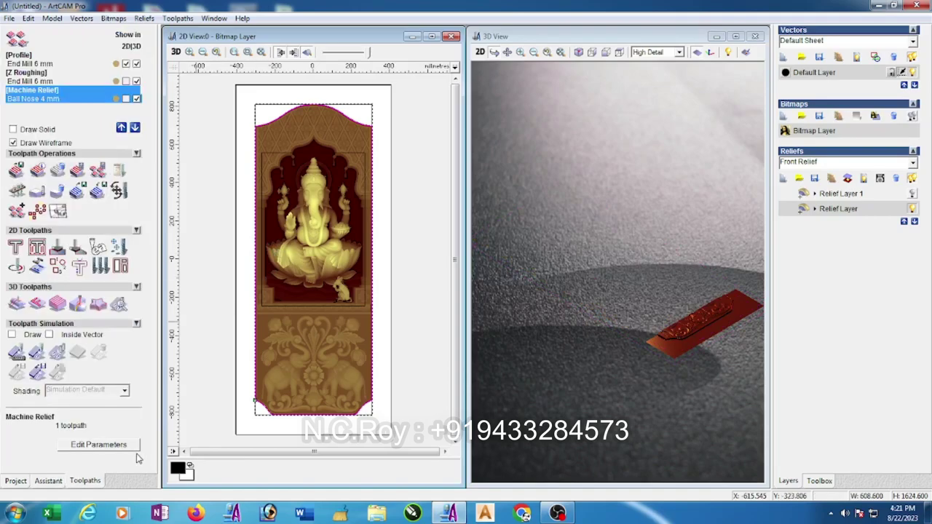
Simulate the Profile toolpath at Standard resolution, followed by the Z Roughing toolpath on the same block.
left_click(51, 64)
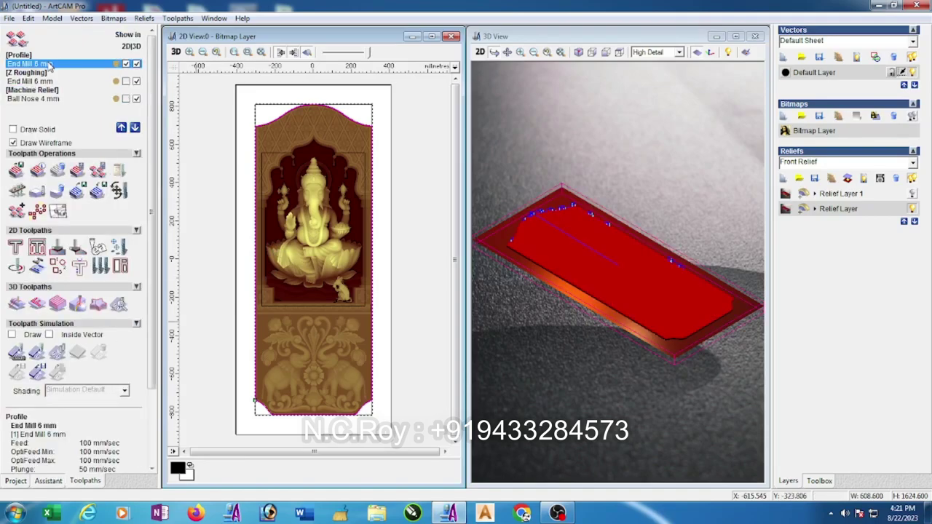
left_click(36, 352)
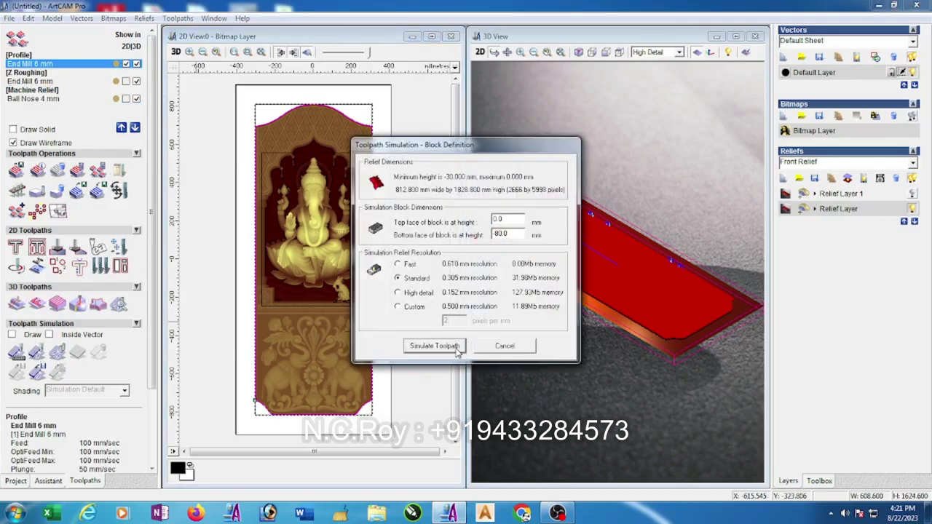
left_click(412, 348)
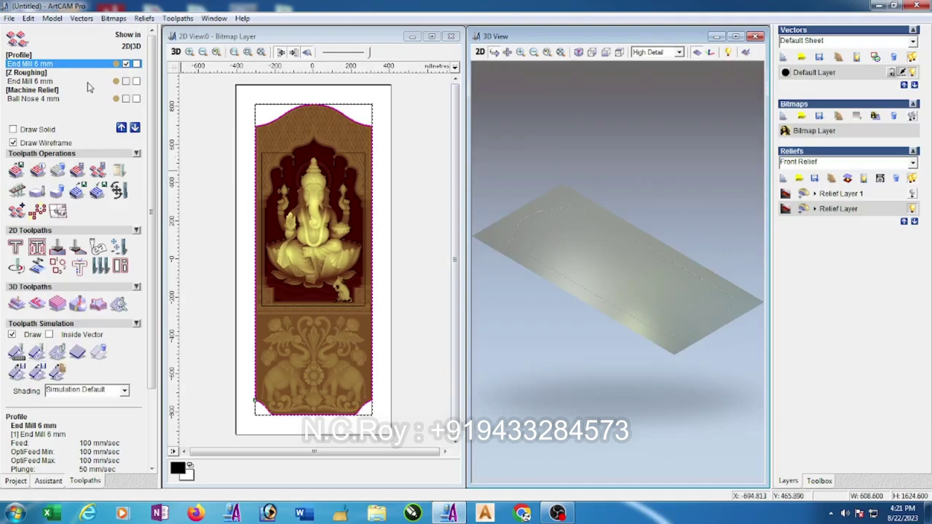
left_click(57, 78)
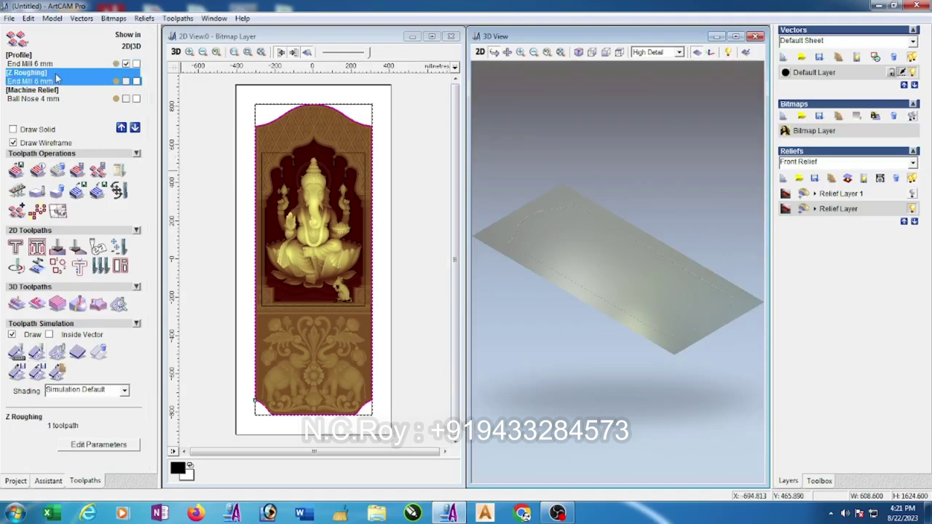
left_click(35, 353)
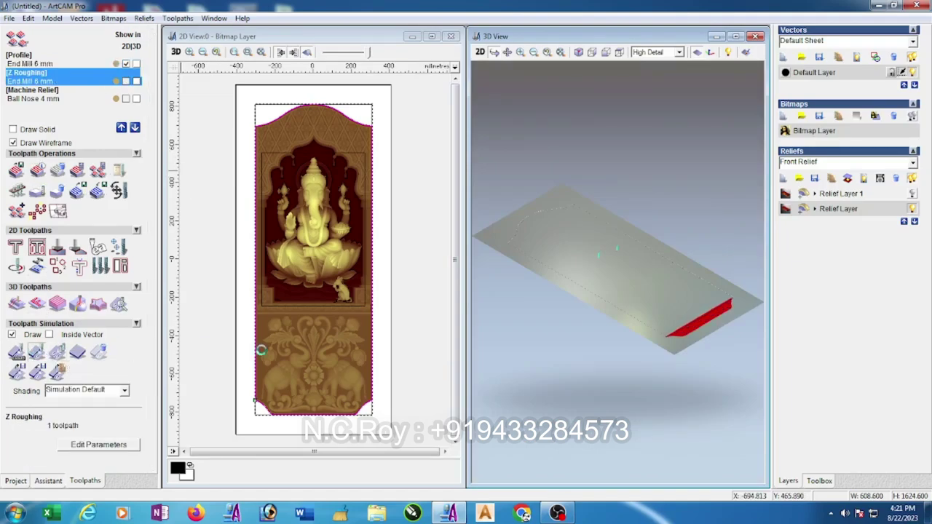